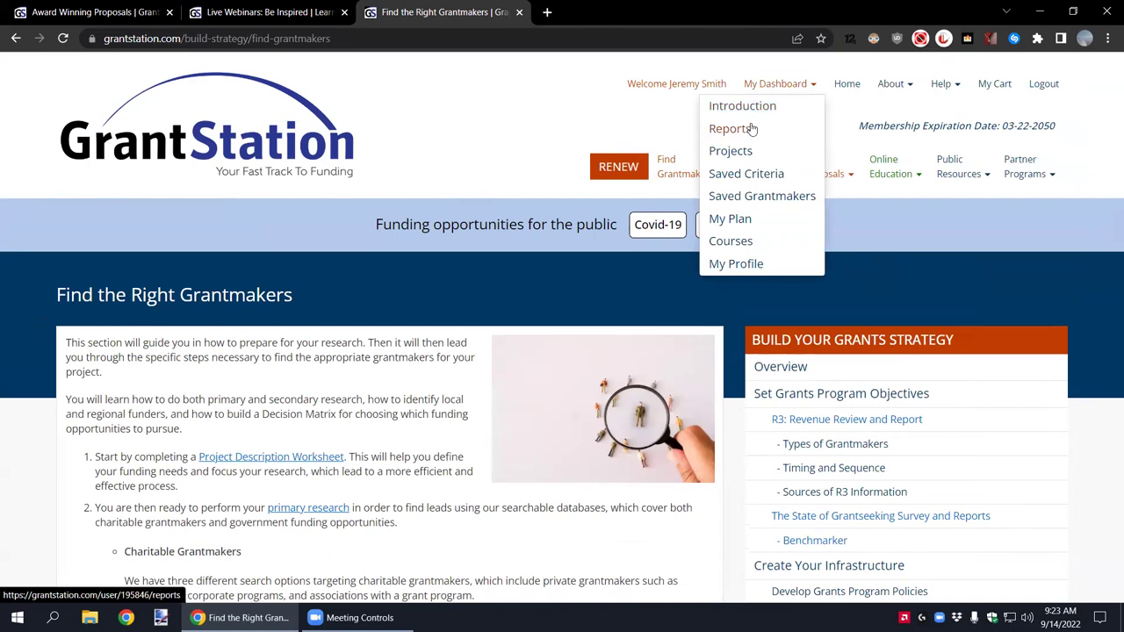
Step: Open the Save the Chinchillas project worksheet from the dashboard's list of projects
left_click(753, 107)
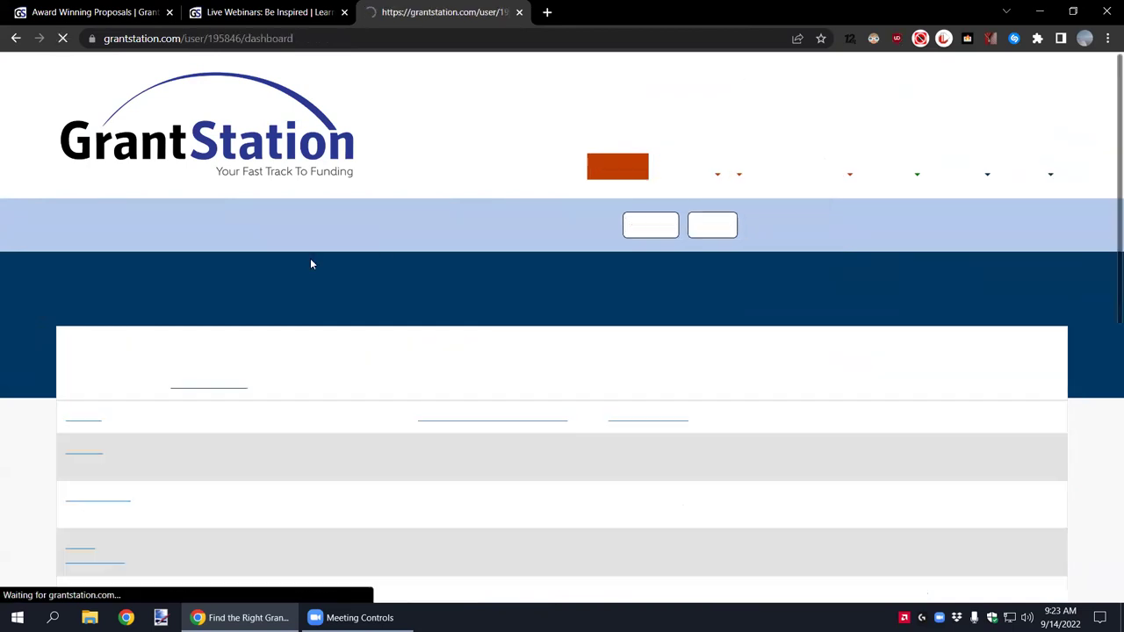
scroll(310, 263, "down", 1)
left_click(343, 257)
scroll(356, 246, "down", 1)
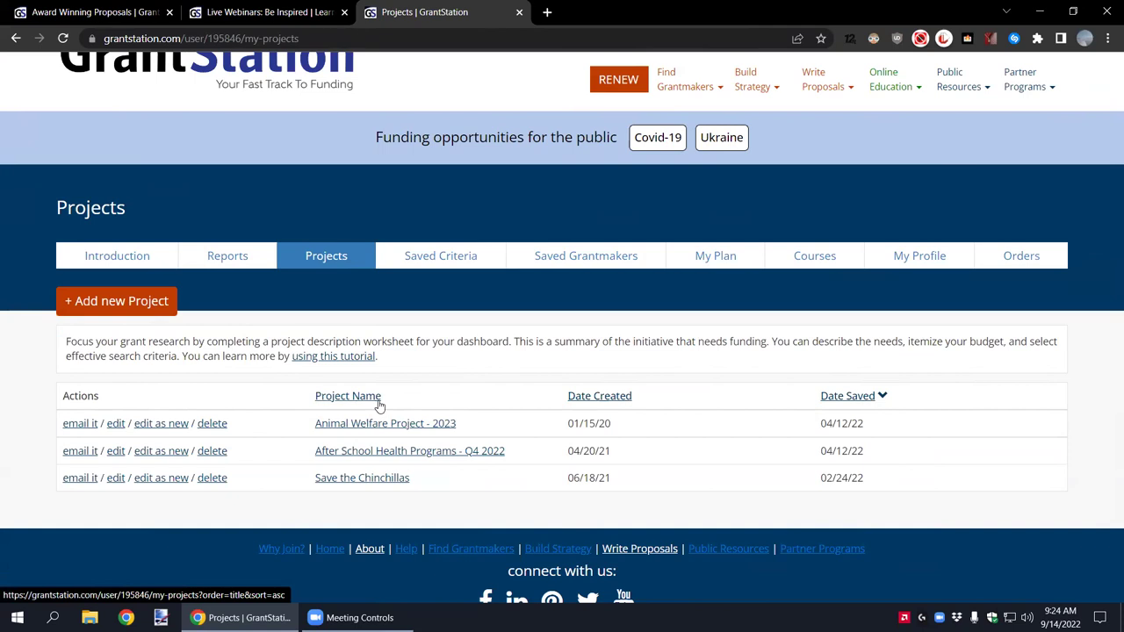
left_click(360, 482)
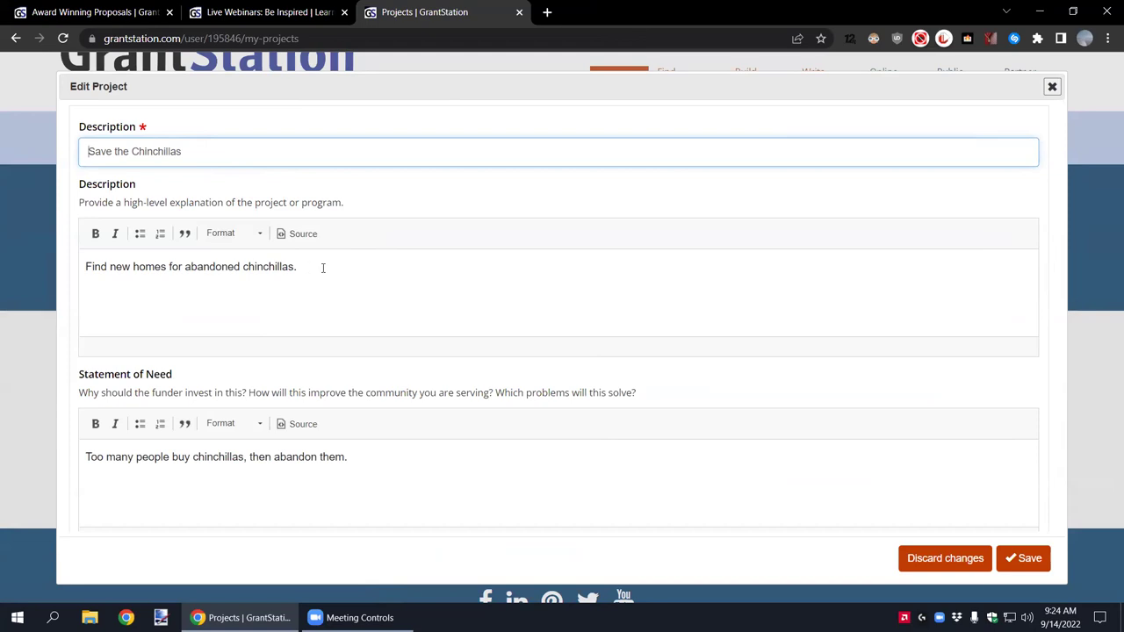
Step: Review the worksheet from its description through need, budget, geography, search terms and keywords, and close it without editing
scroll(325, 269, "down", 3)
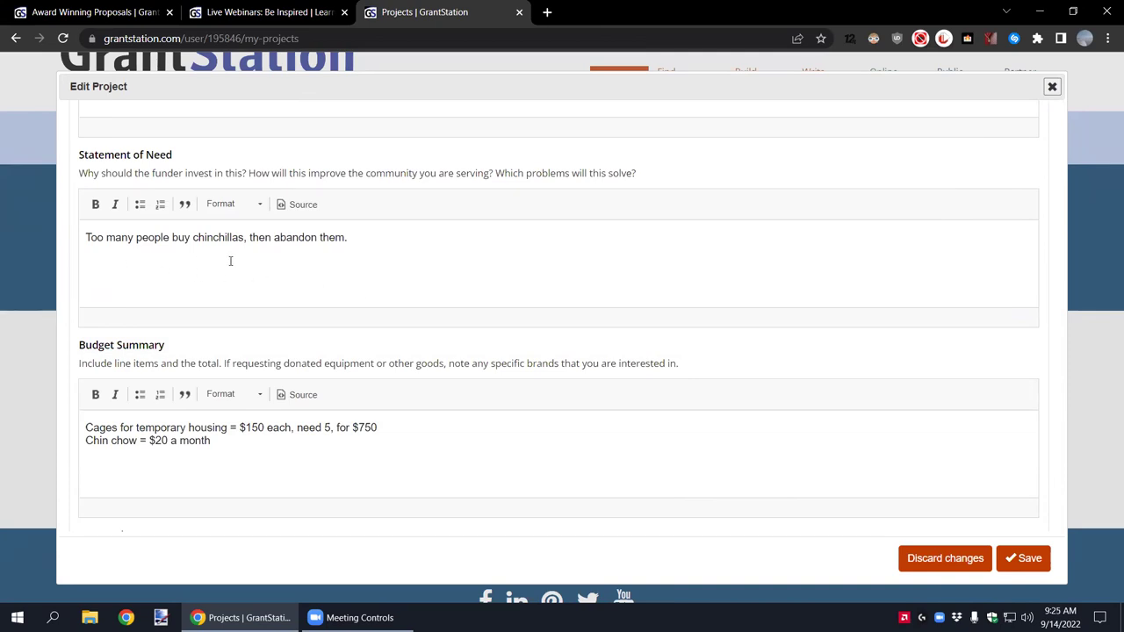
scroll(405, 257, "down", 2)
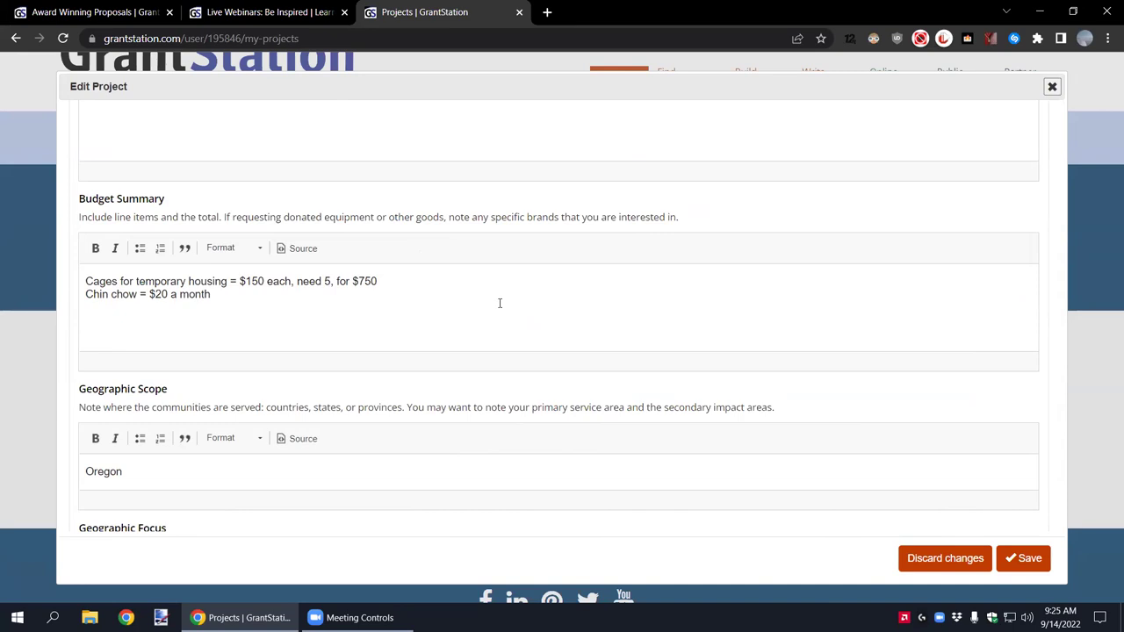
scroll(500, 303, "up", 1)
scroll(500, 303, "down", 3)
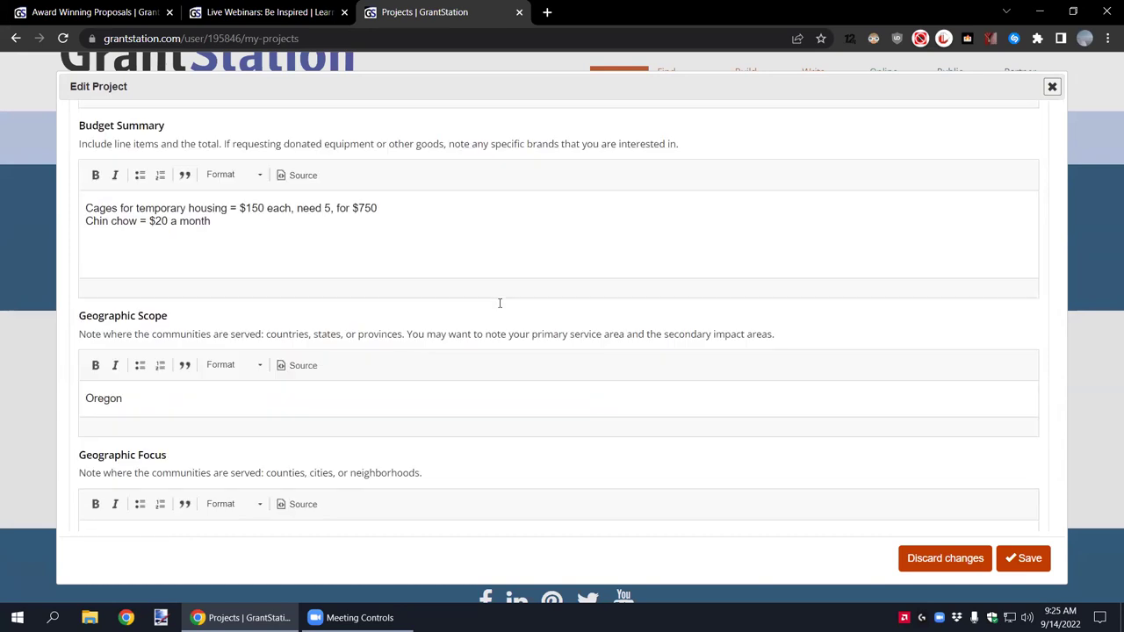
scroll(474, 290, "down", 1)
scroll(369, 230, "up", 2)
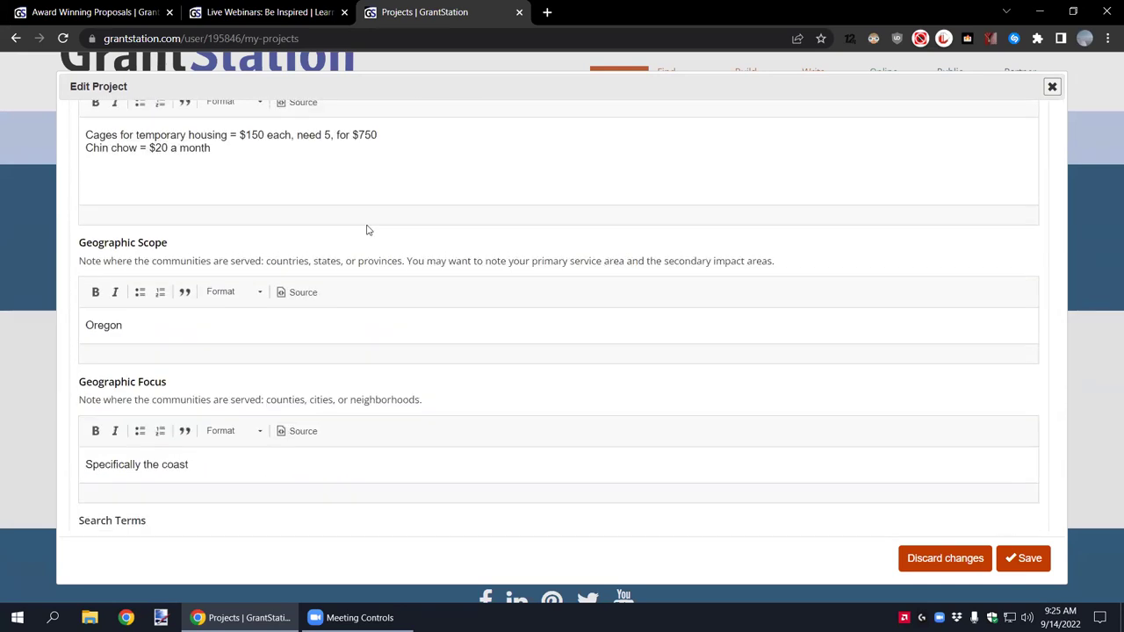
scroll(368, 230, "down", 3)
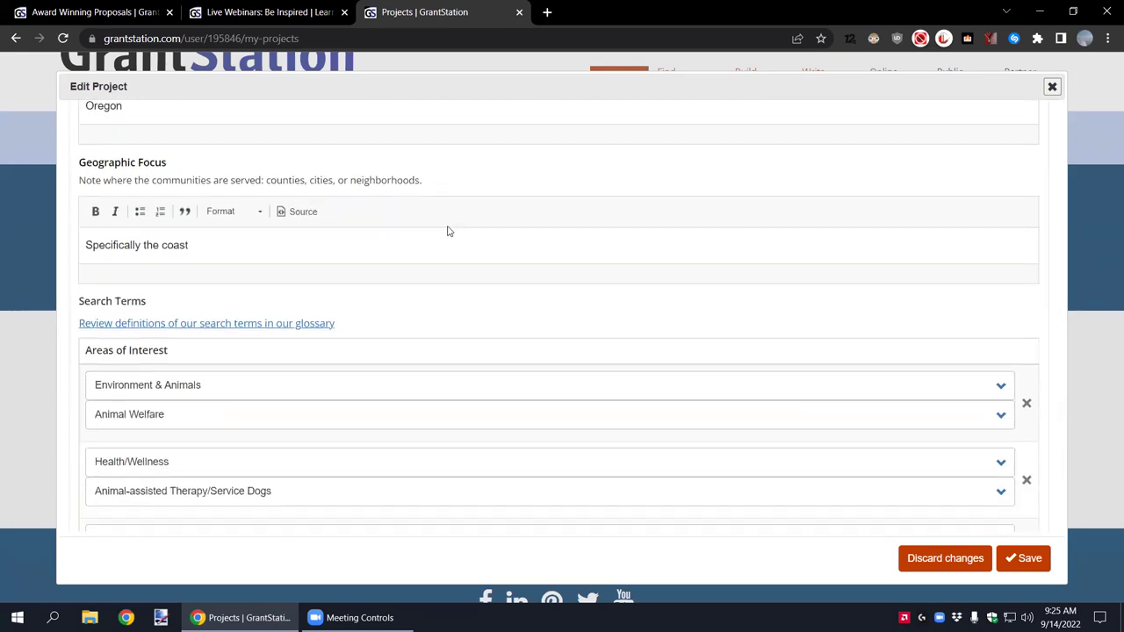
scroll(454, 230, "down", 3)
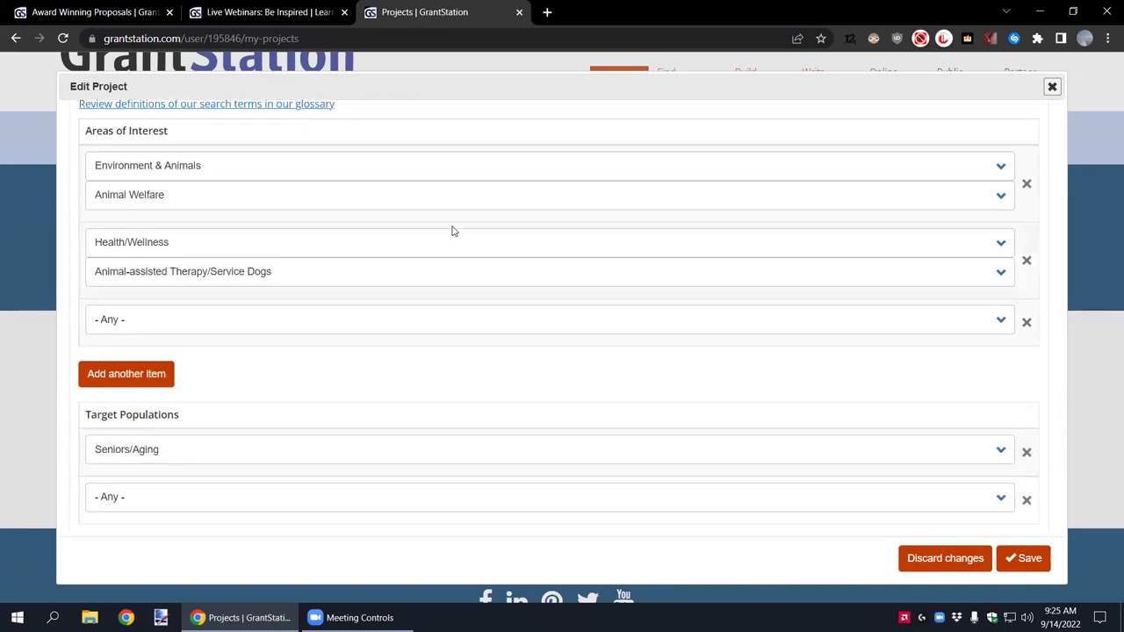
scroll(454, 231, "down", 3)
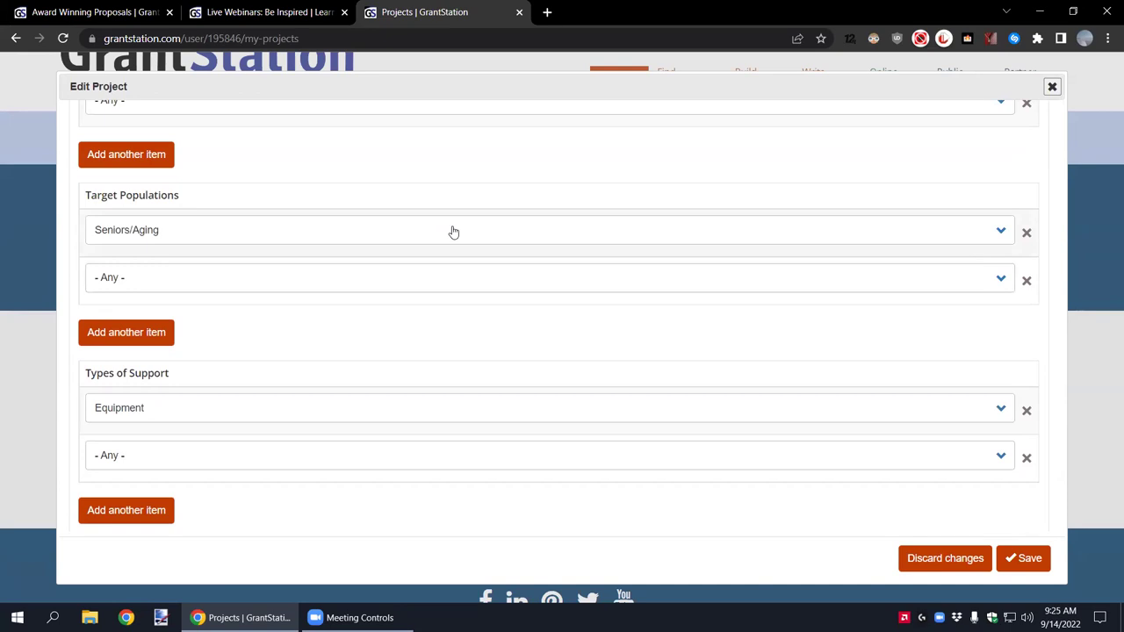
scroll(454, 230, "down", 3)
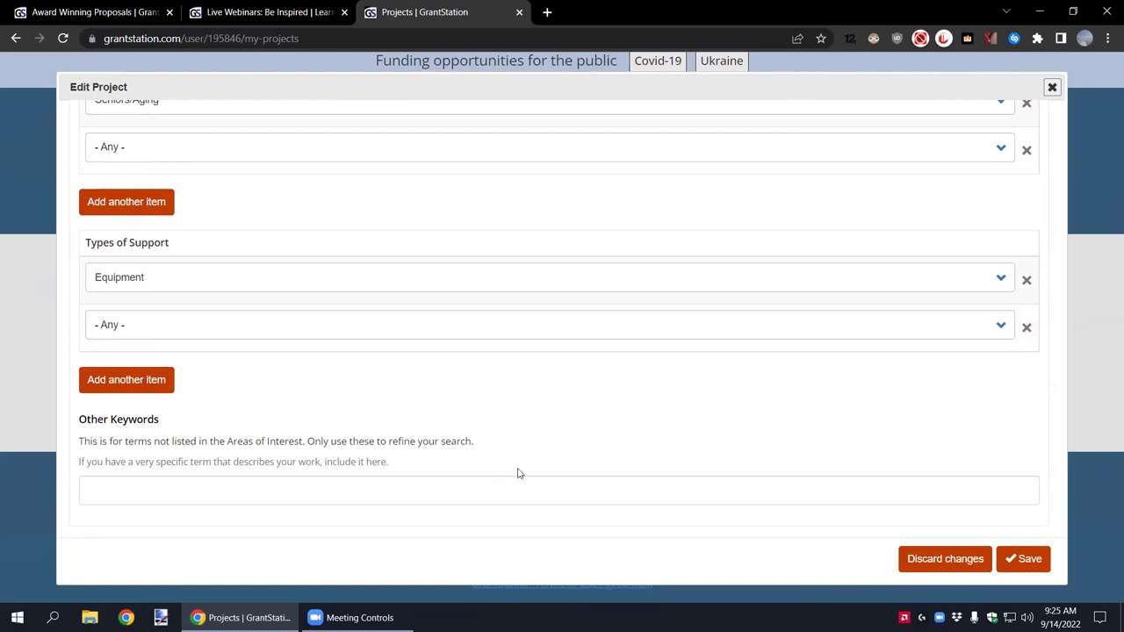
scroll(518, 474, "up", 15)
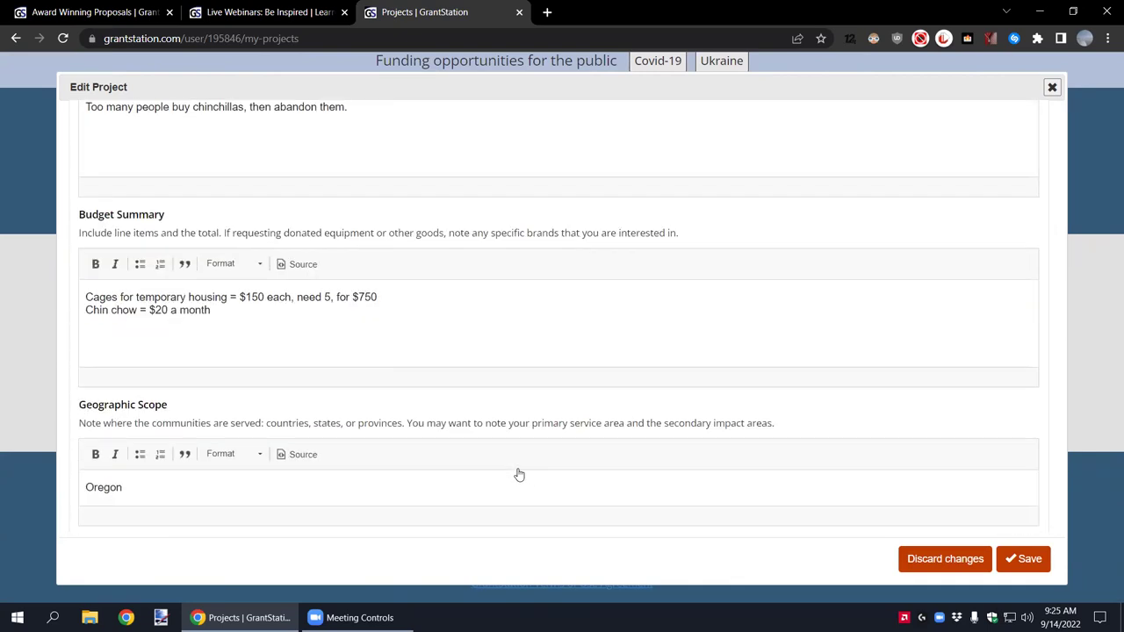
scroll(518, 474, "up", 4)
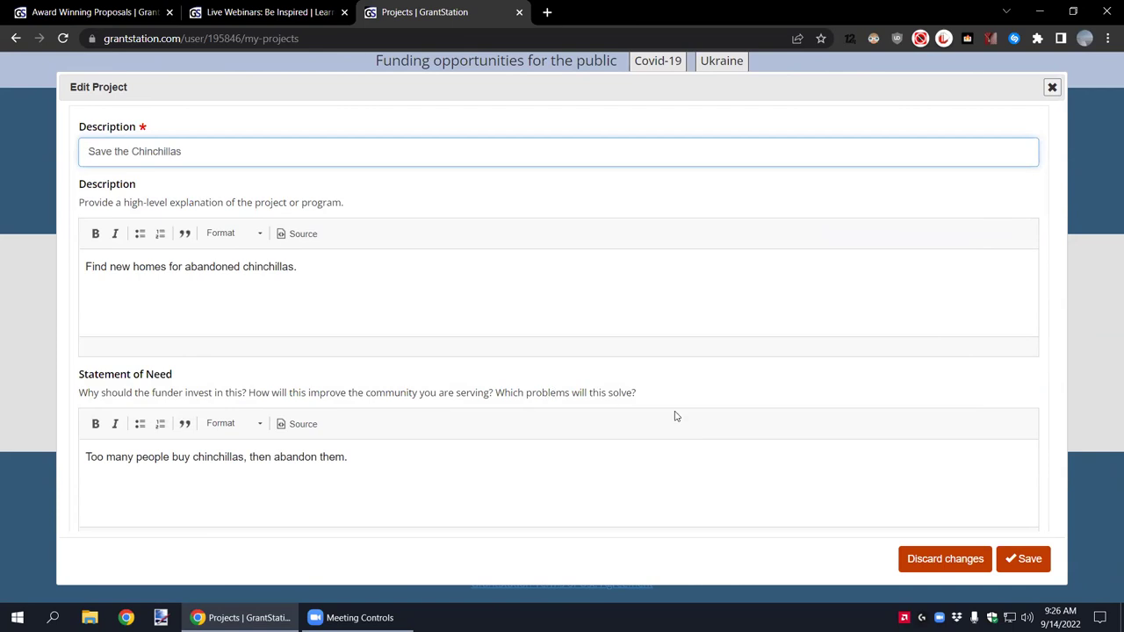
left_click(1057, 91)
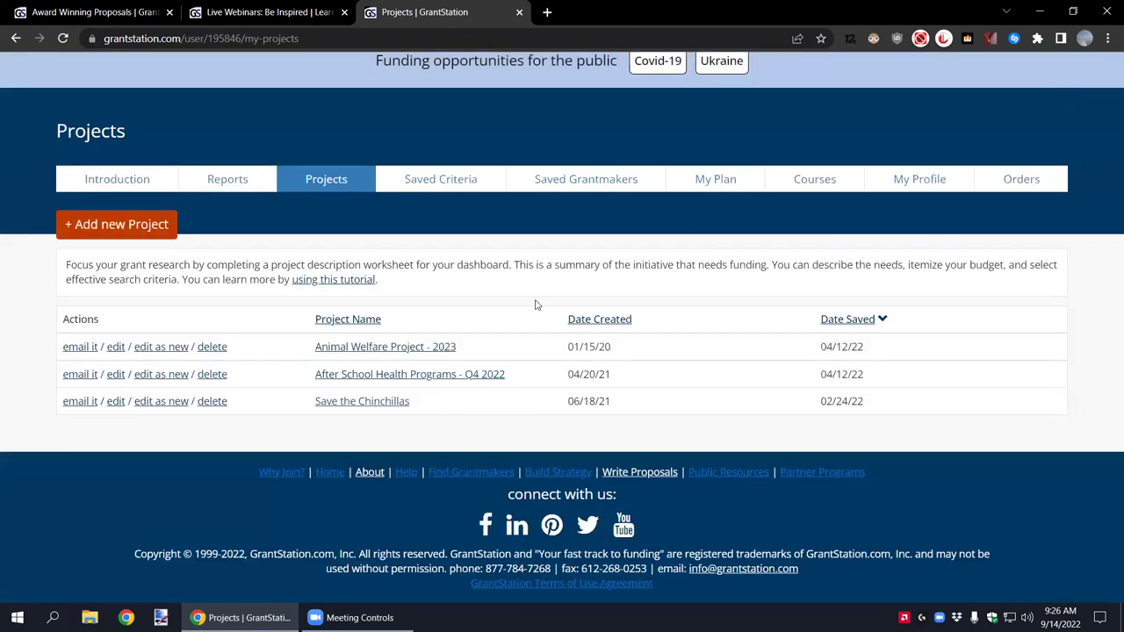
Step: Open the Search Terms glossary in the Find Grantmakers section
scroll(535, 305, "up", 1)
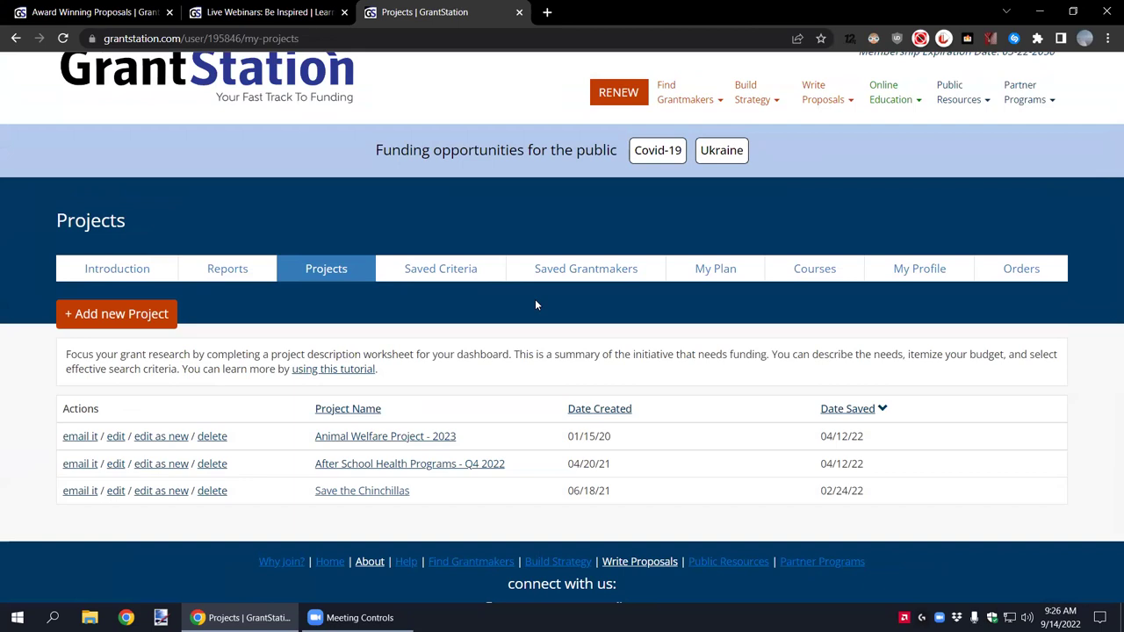
scroll(535, 305, "up", 1)
scroll(536, 305, "down", 1)
scroll(536, 305, "up", 1)
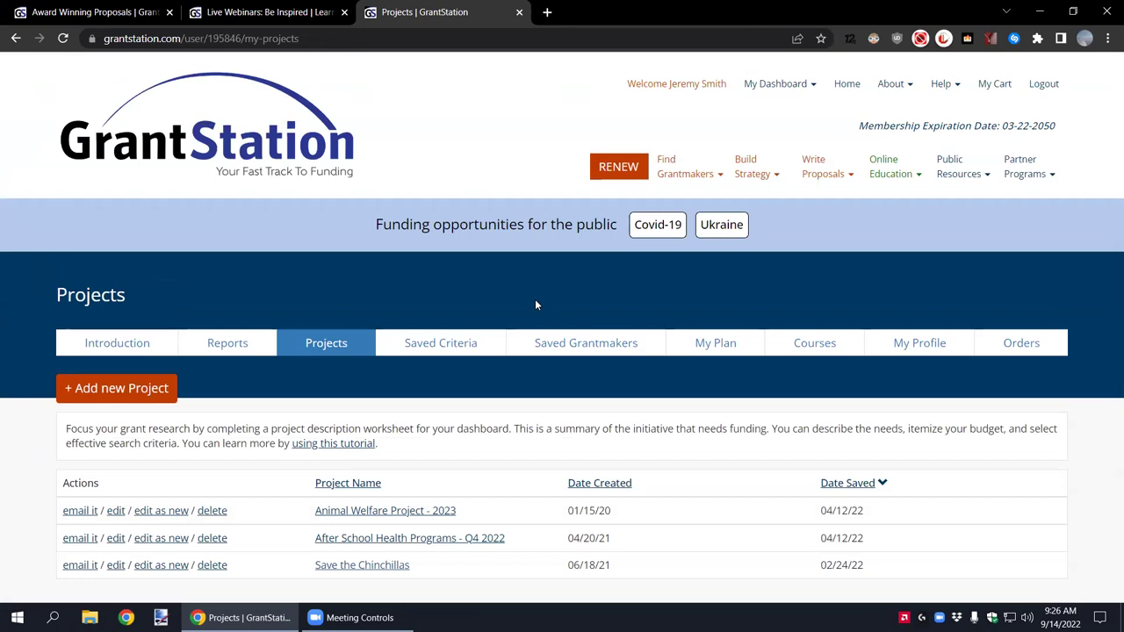
mouse_move(693, 174)
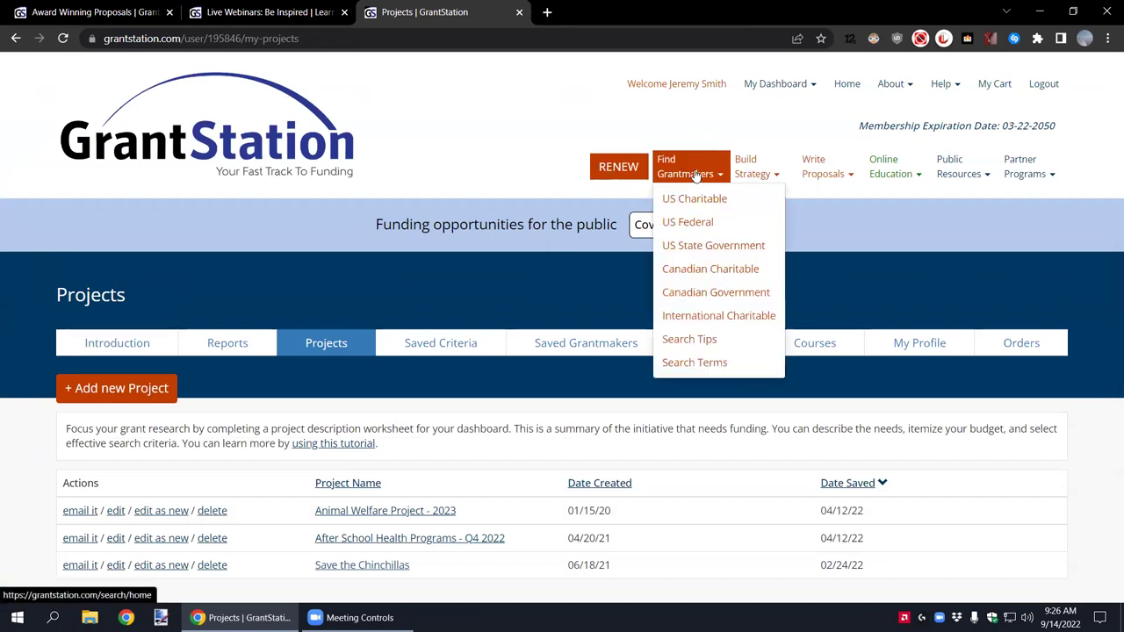
left_click(729, 364)
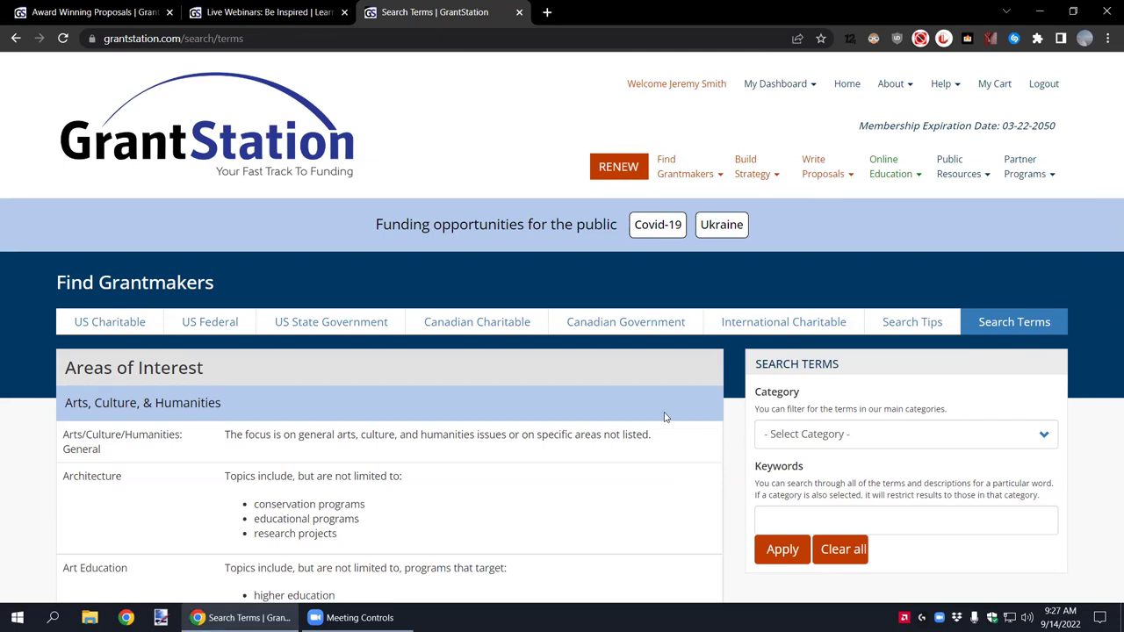
Step: Filter the search term glossary by the keyword "animal" across all categories
left_click(811, 521)
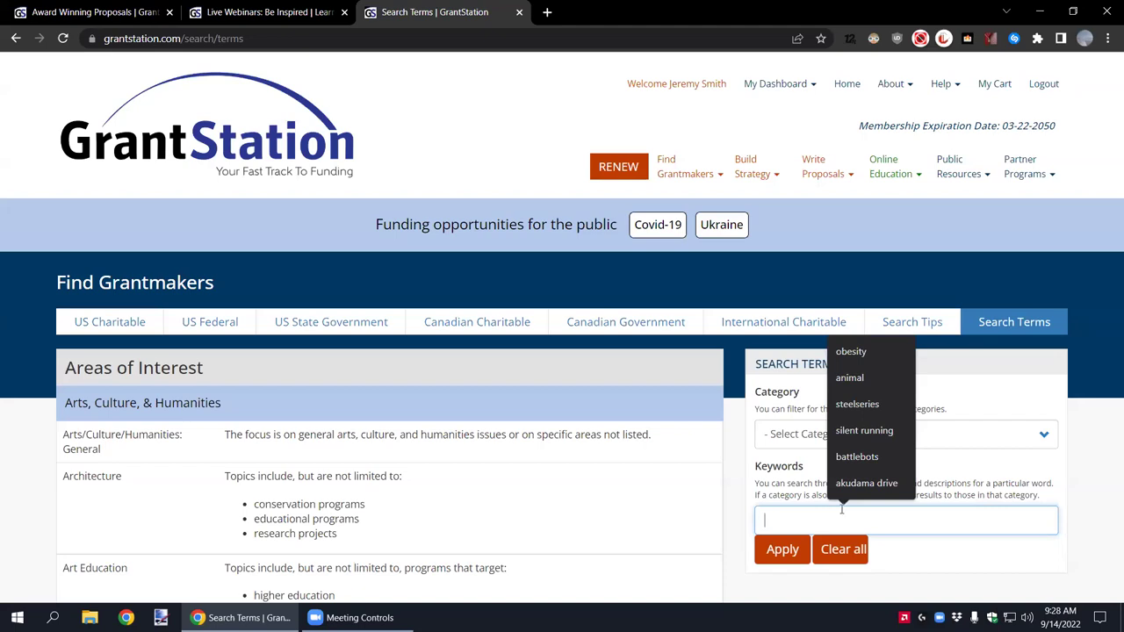
left_click(880, 376)
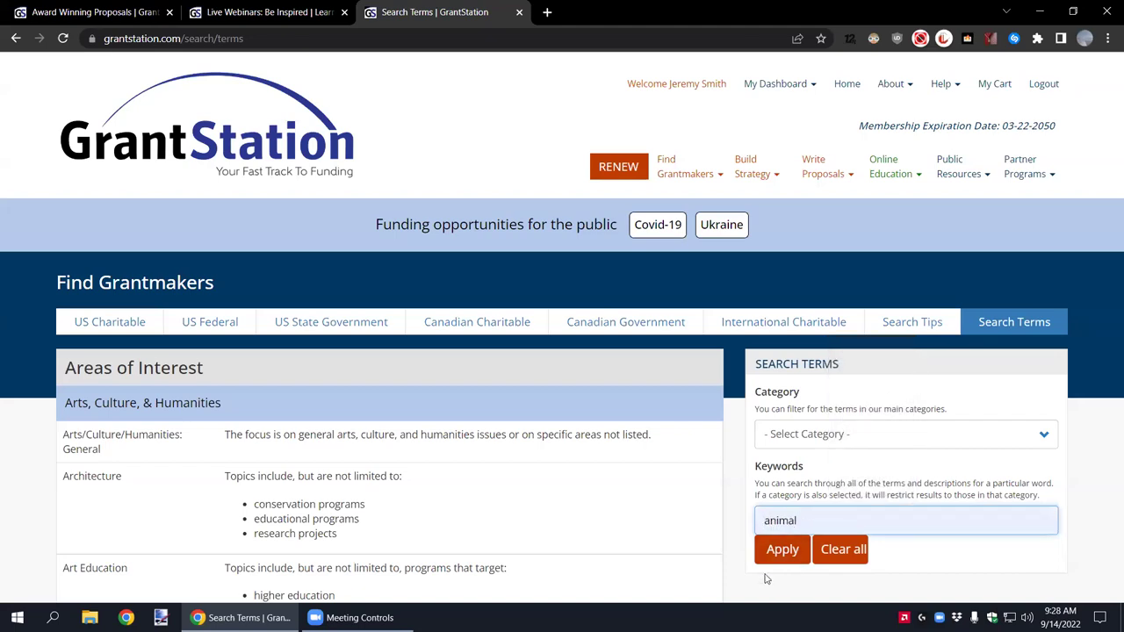
left_click(782, 550)
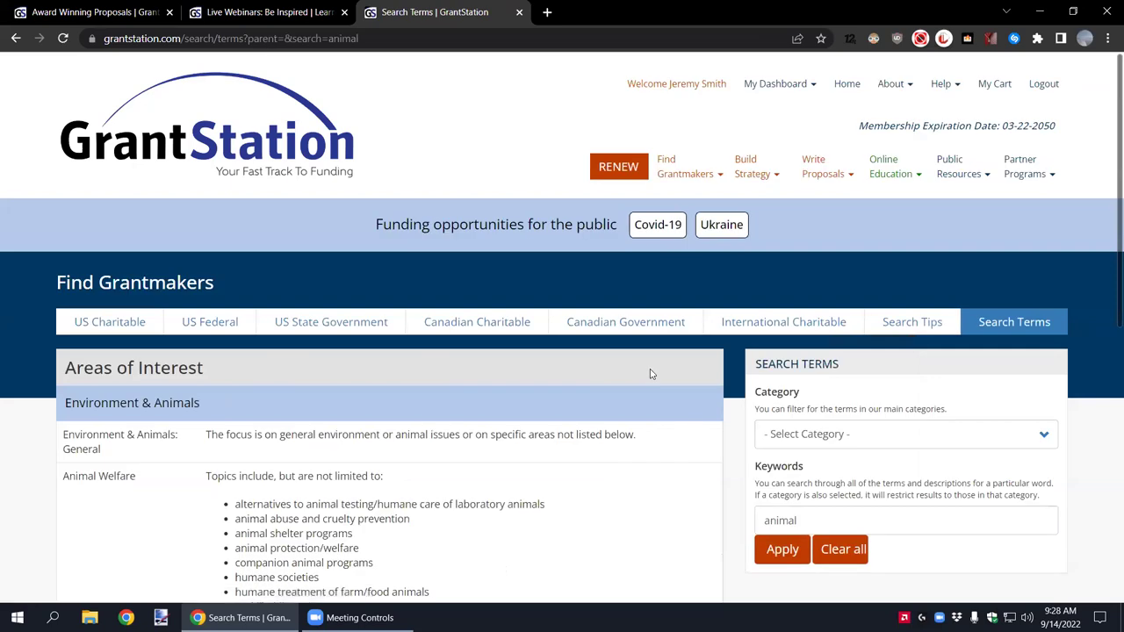
Step: Examine the matching areas of interest and their topics, highlighting equine-assisted, Animal Welfare and Animal-assisted Therapy/Service Dogs
scroll(650, 374, "down", 2)
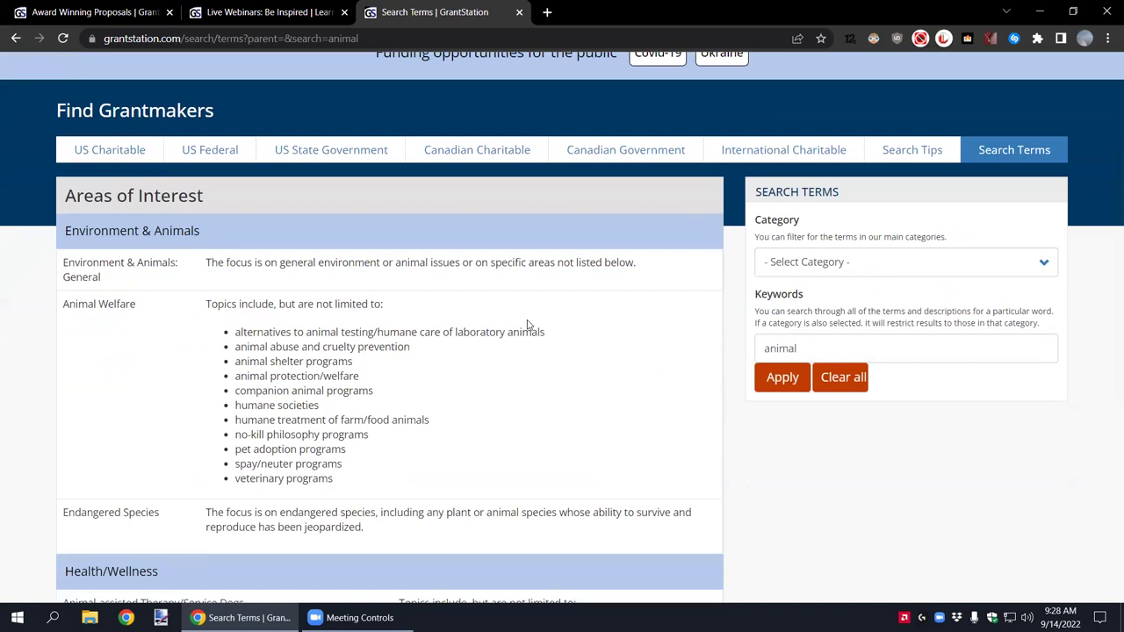
scroll(482, 333, "down", 3)
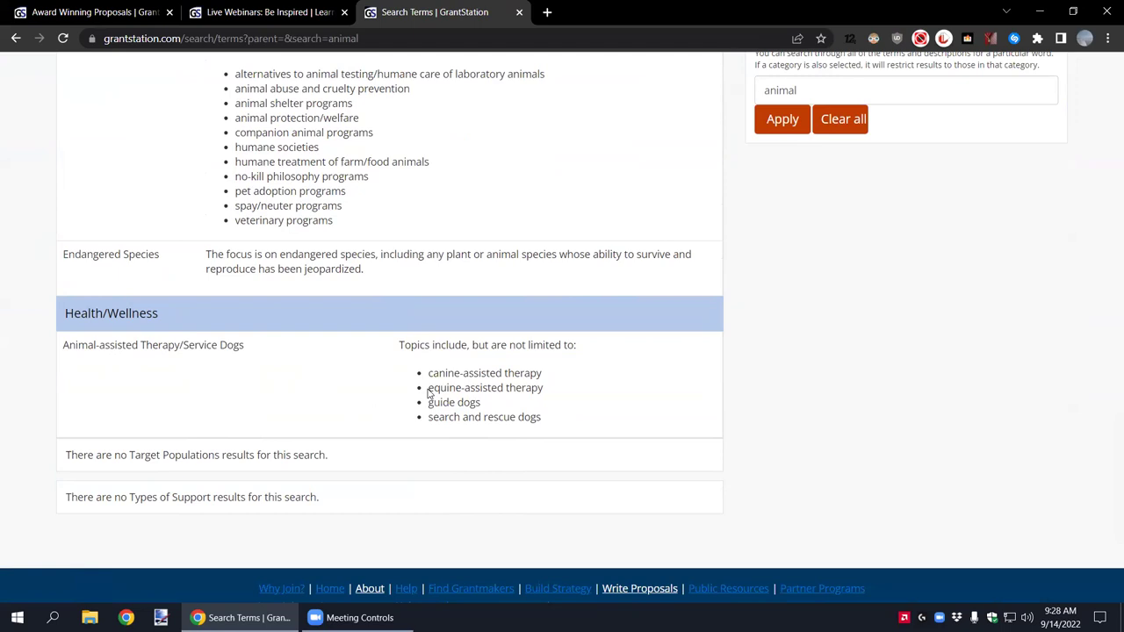
left_click_drag(429, 389, 502, 392)
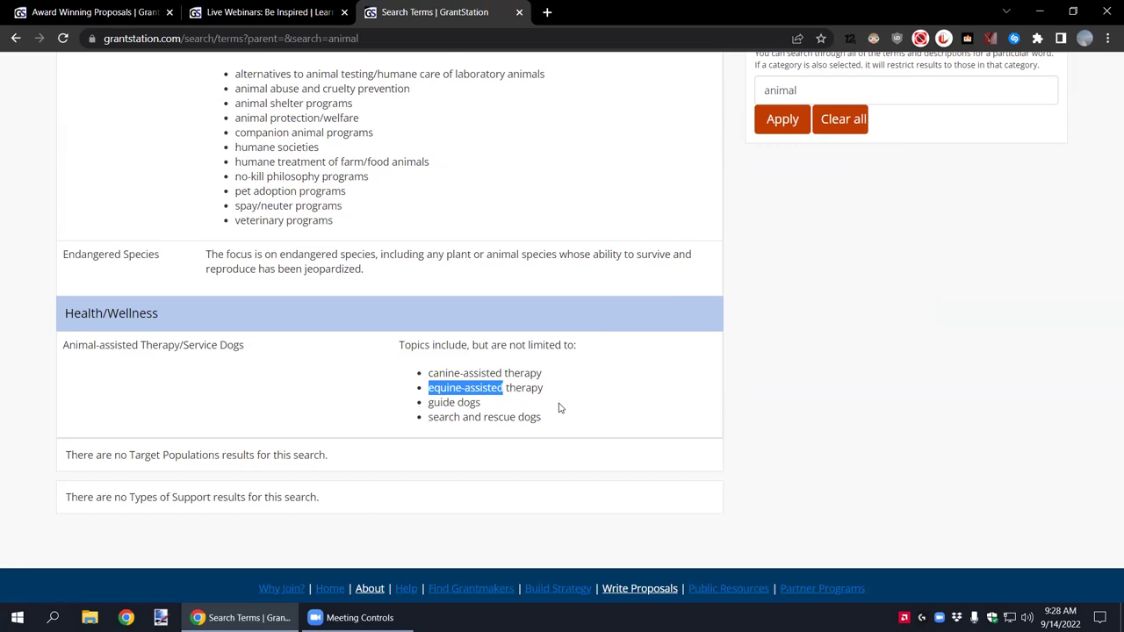
scroll(560, 408, "up", 2)
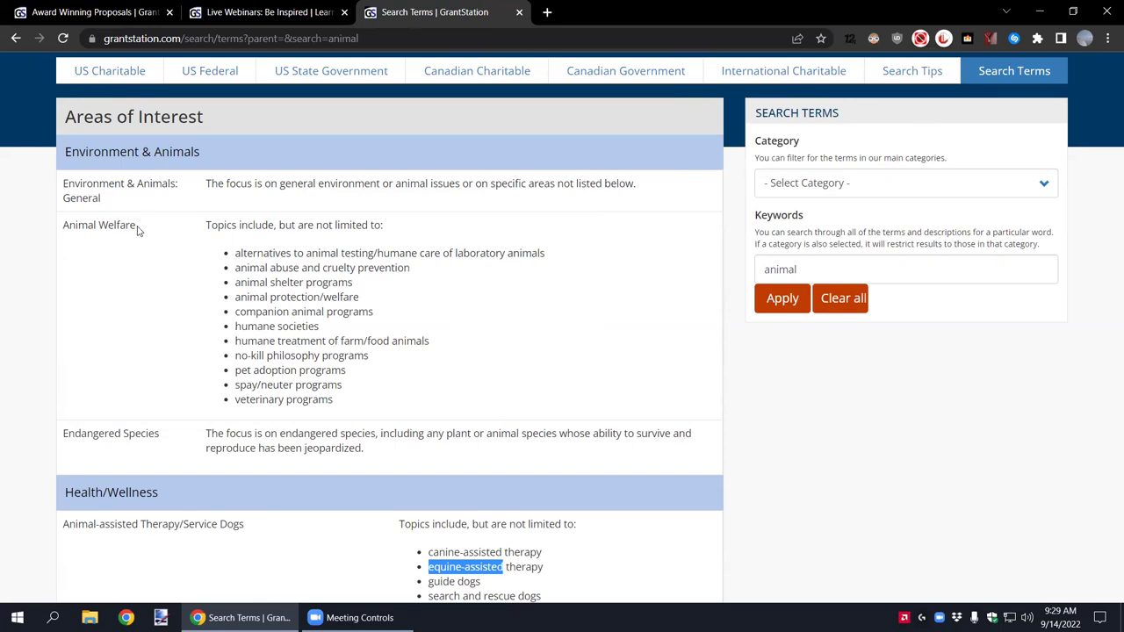
left_click_drag(138, 226, 62, 225)
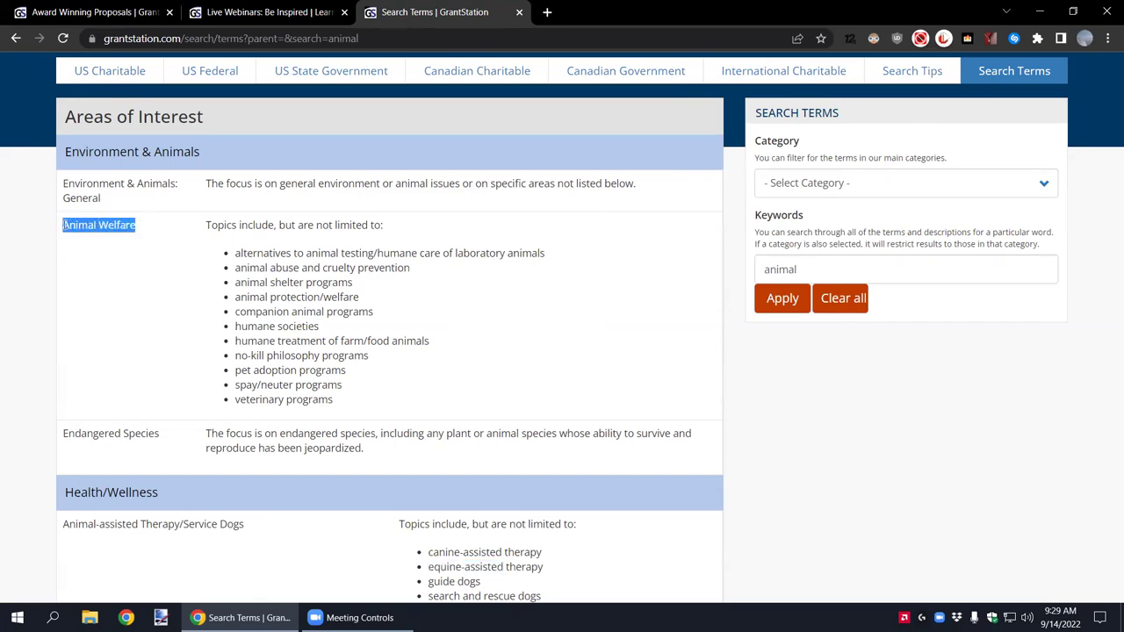
scroll(208, 282, "down", 3)
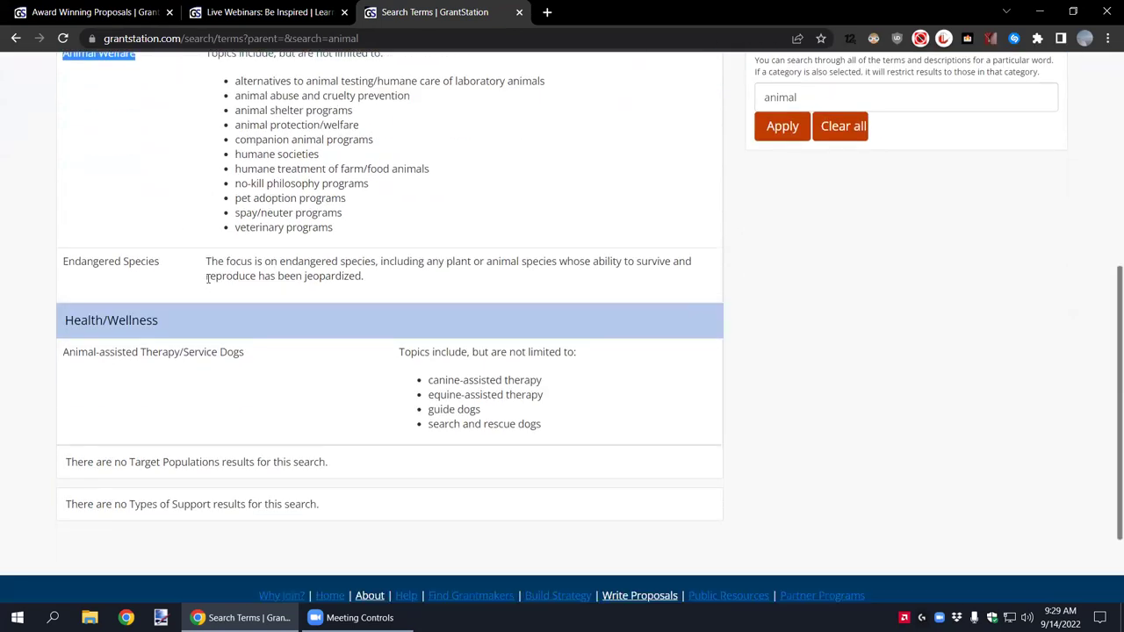
left_click_drag(247, 355, 64, 347)
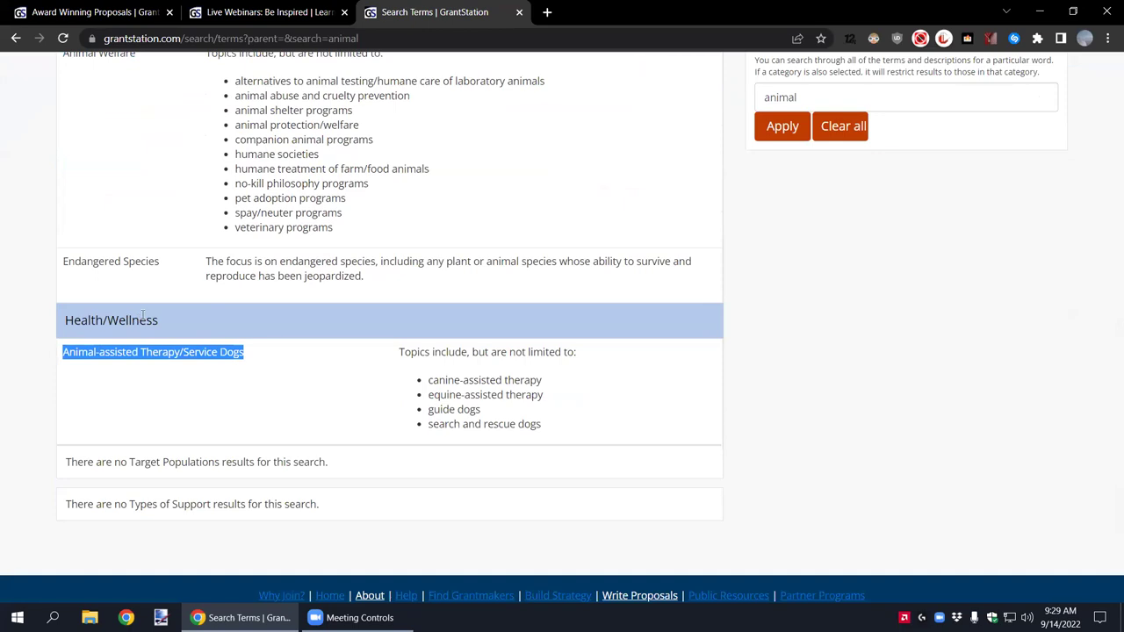
left_click(288, 400)
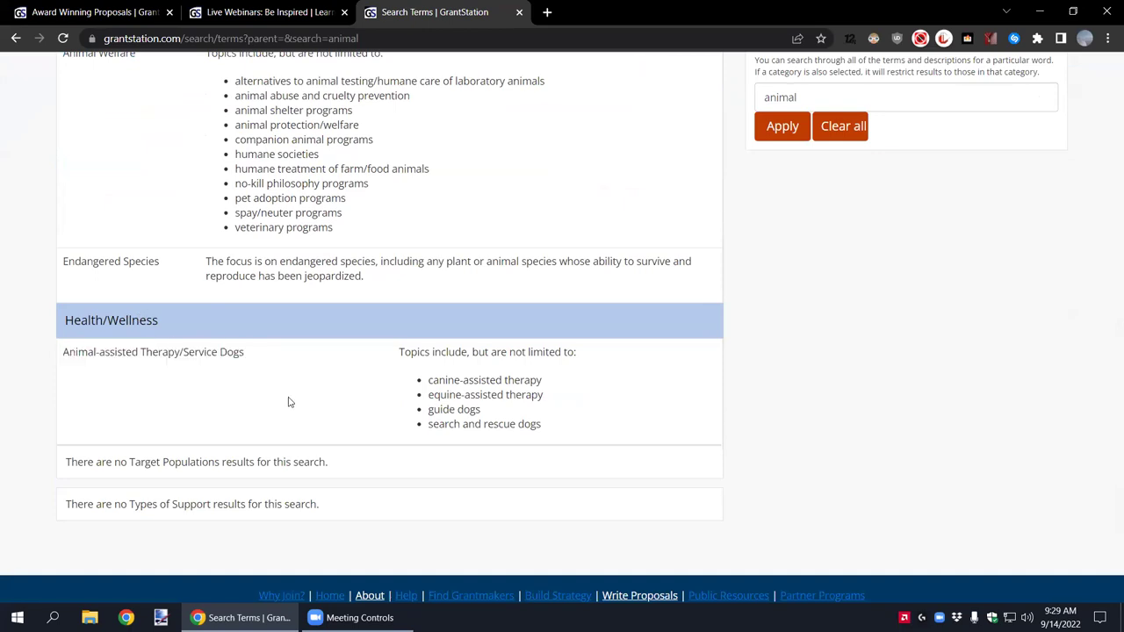
scroll(290, 397, "up", 3)
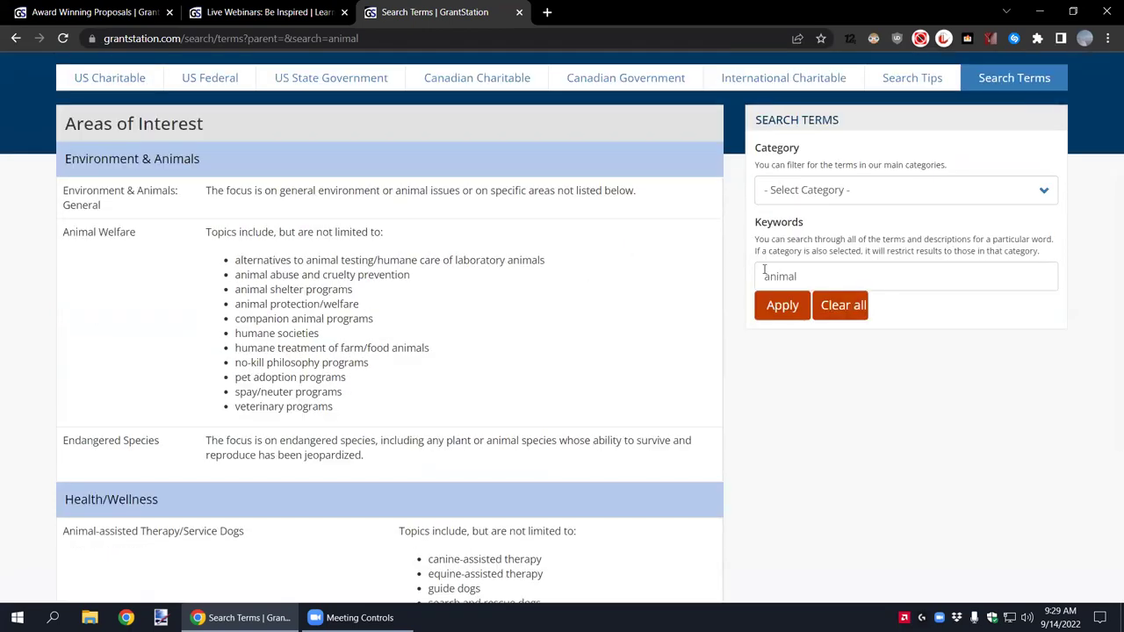
Step: Filter the glossary by the keyword "obesity" and highlight the Healthy Lifestyles/Obesity Prevention term
double_click(800, 276)
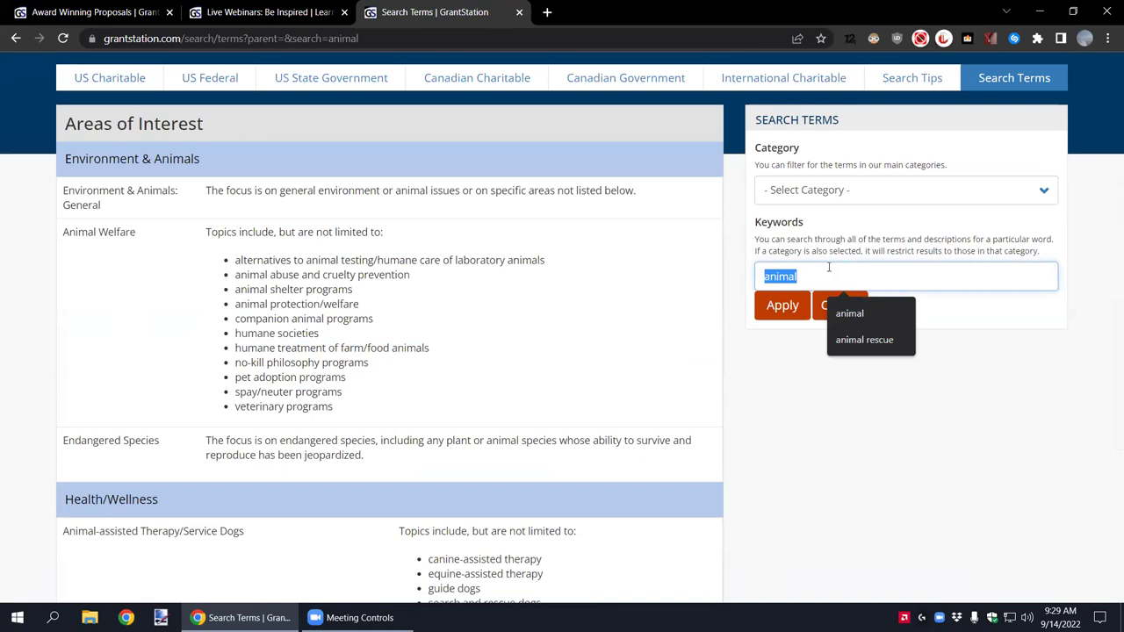
type("obesit")
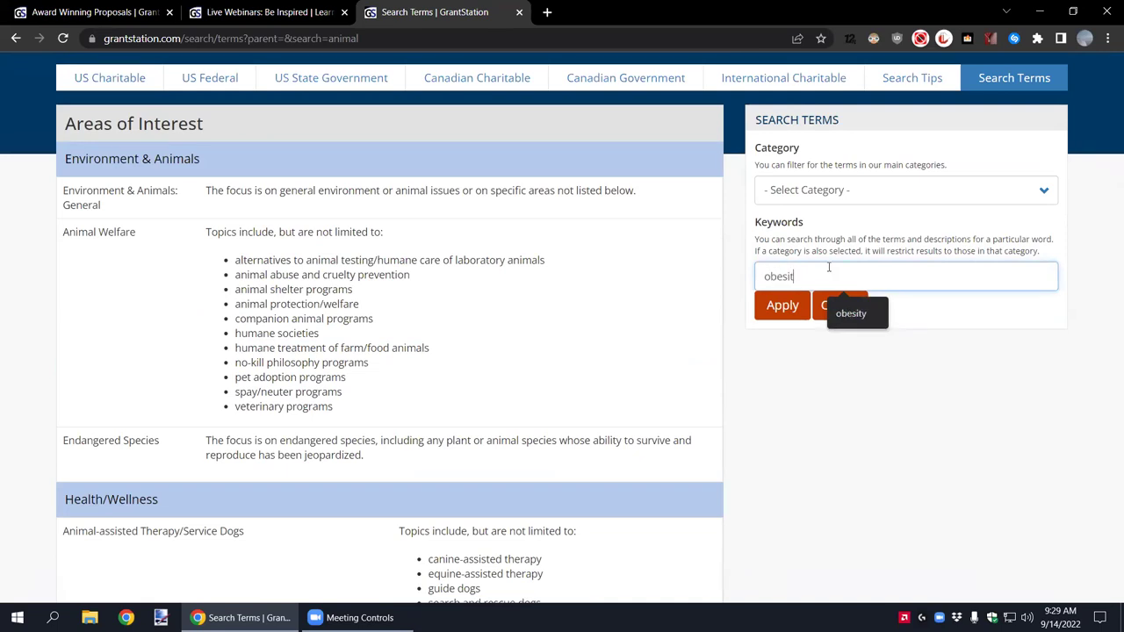
type("y")
left_click(780, 308)
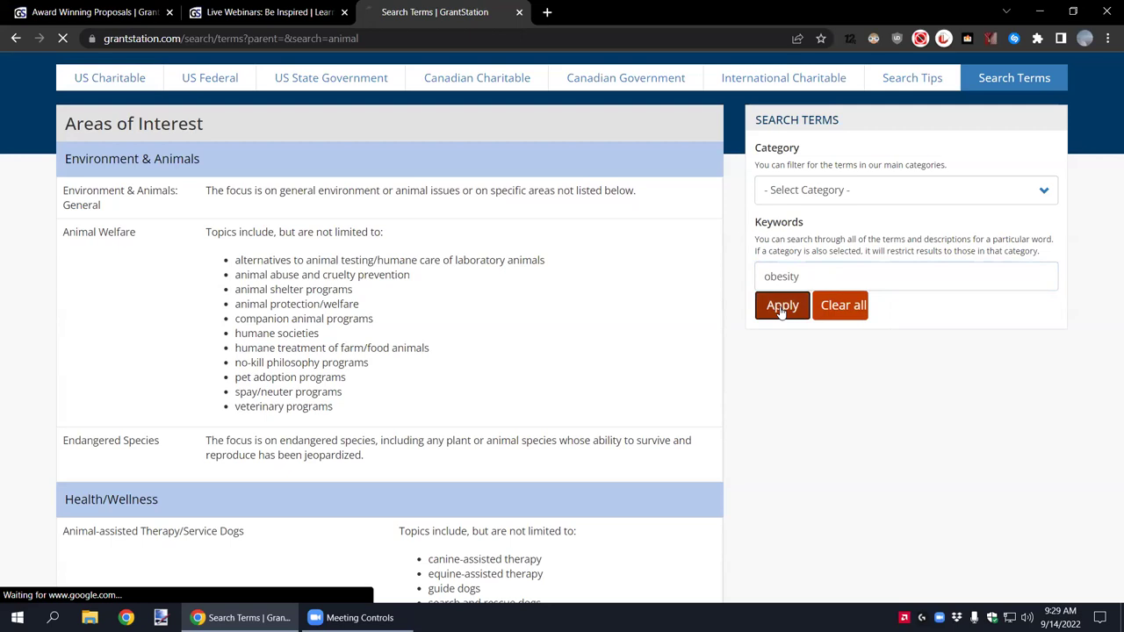
scroll(610, 308, "down", 3)
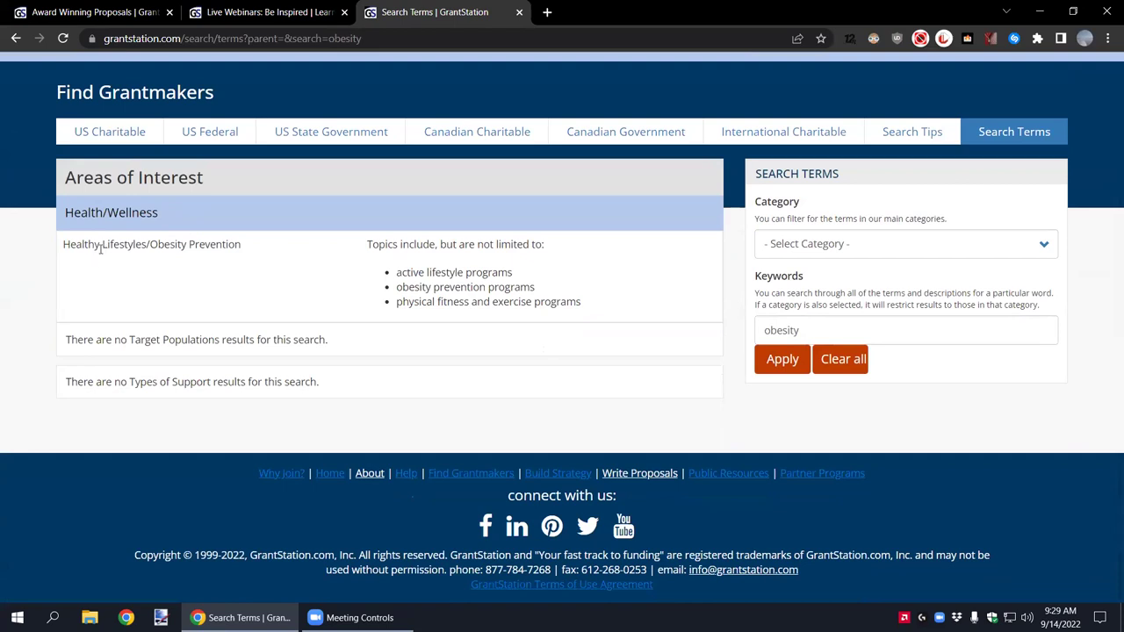
left_click_drag(62, 249, 242, 251)
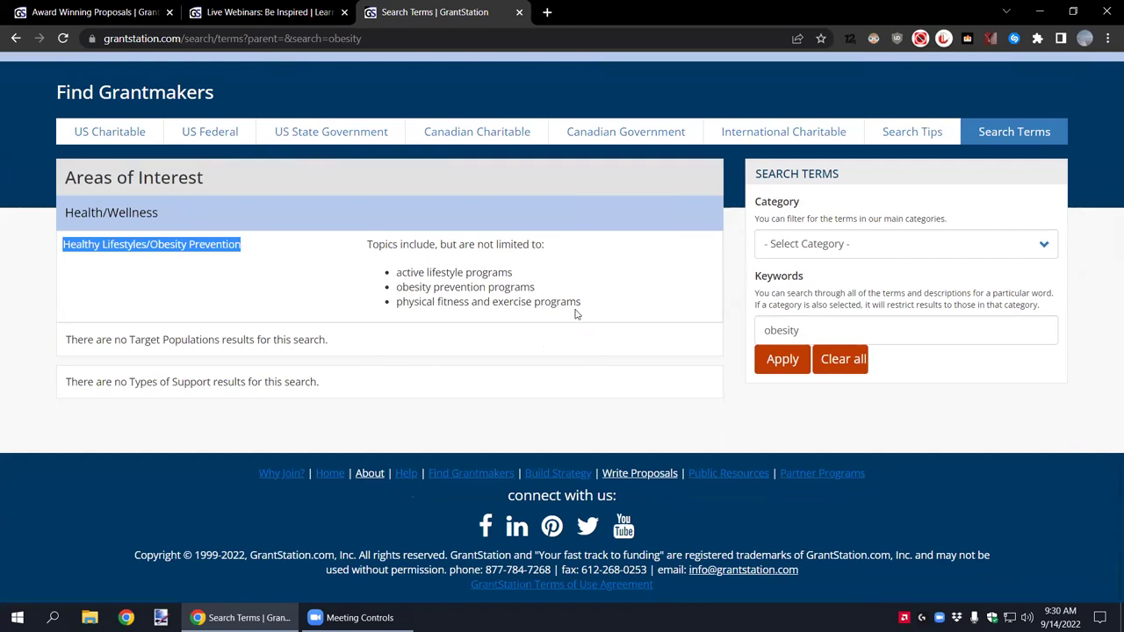
Step: Highlight the Health/Wellness area of interest above the obesity prevention term
left_click_drag(167, 215, 67, 213)
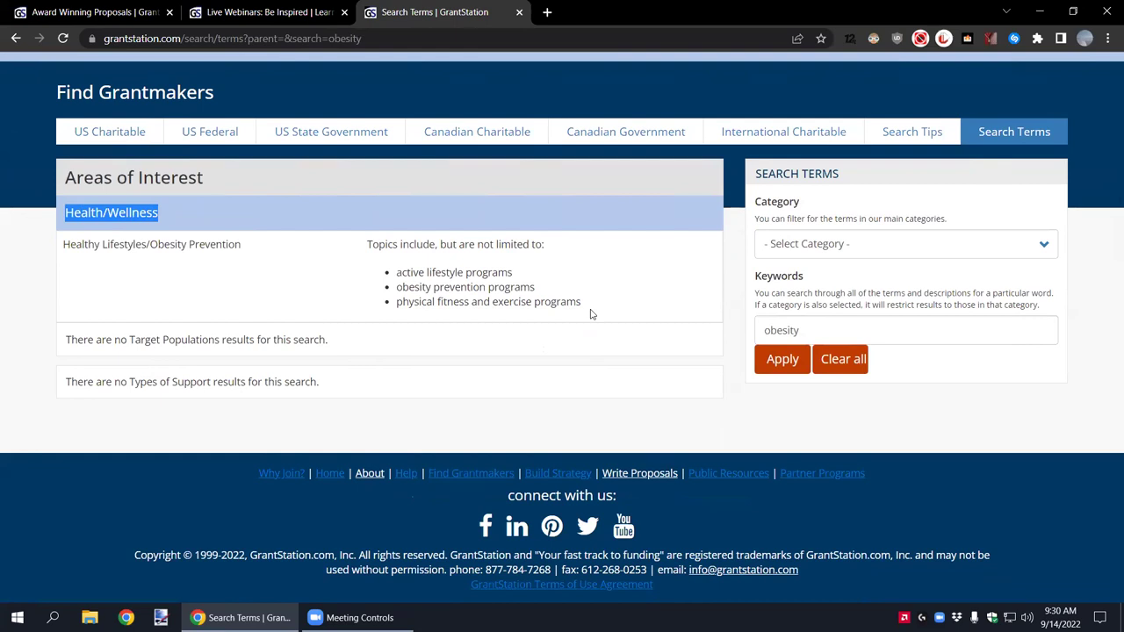
scroll(590, 314, "up", 1)
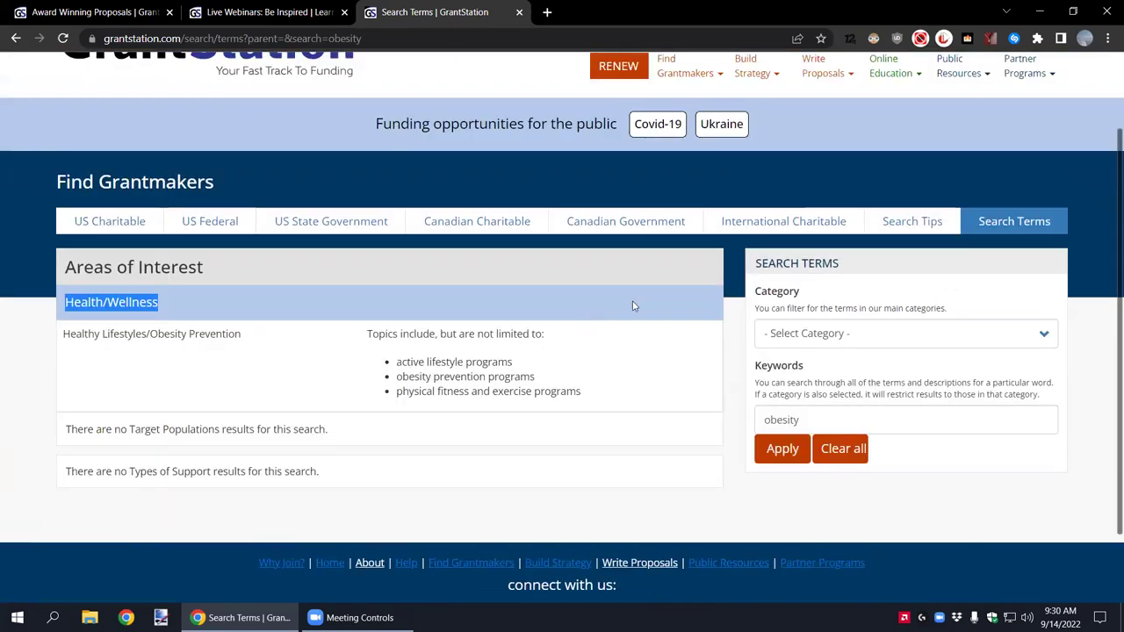
left_click(653, 280)
scroll(653, 280, "up", 1)
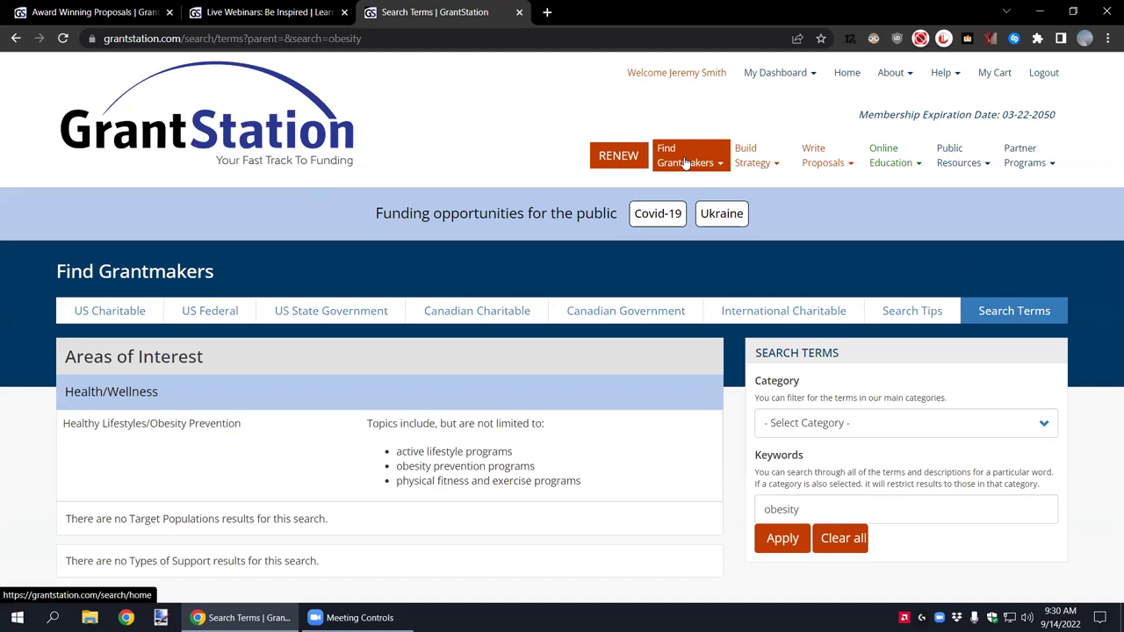
Step: Open the Minnesota government grants and loans page from the US State Government section of Find Grantmakers
mouse_move(685, 165)
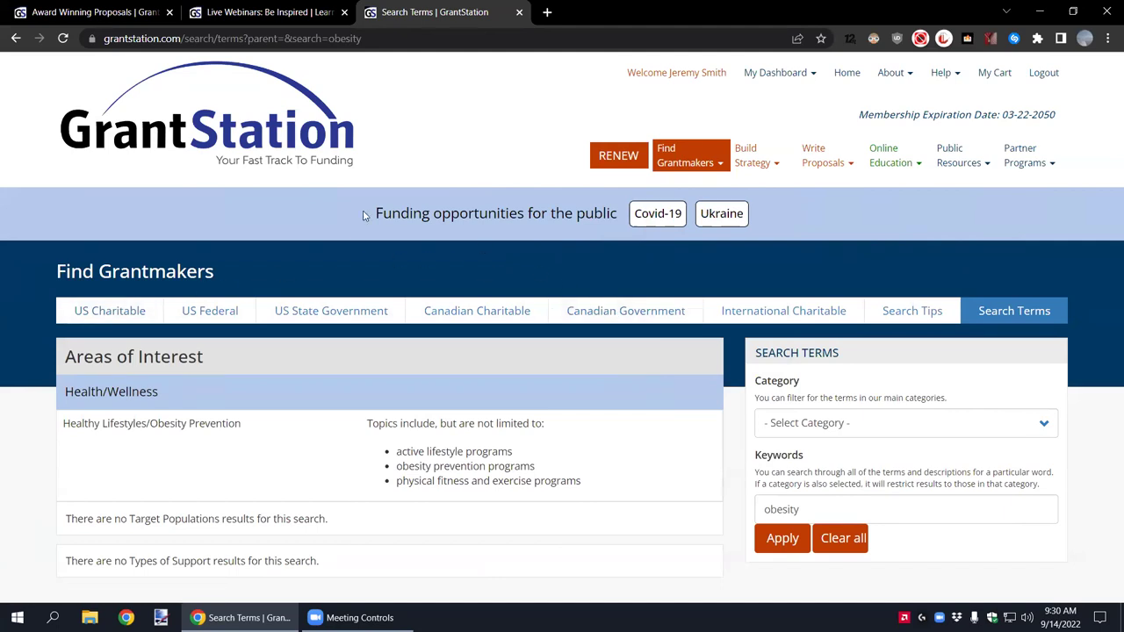
left_click(338, 311)
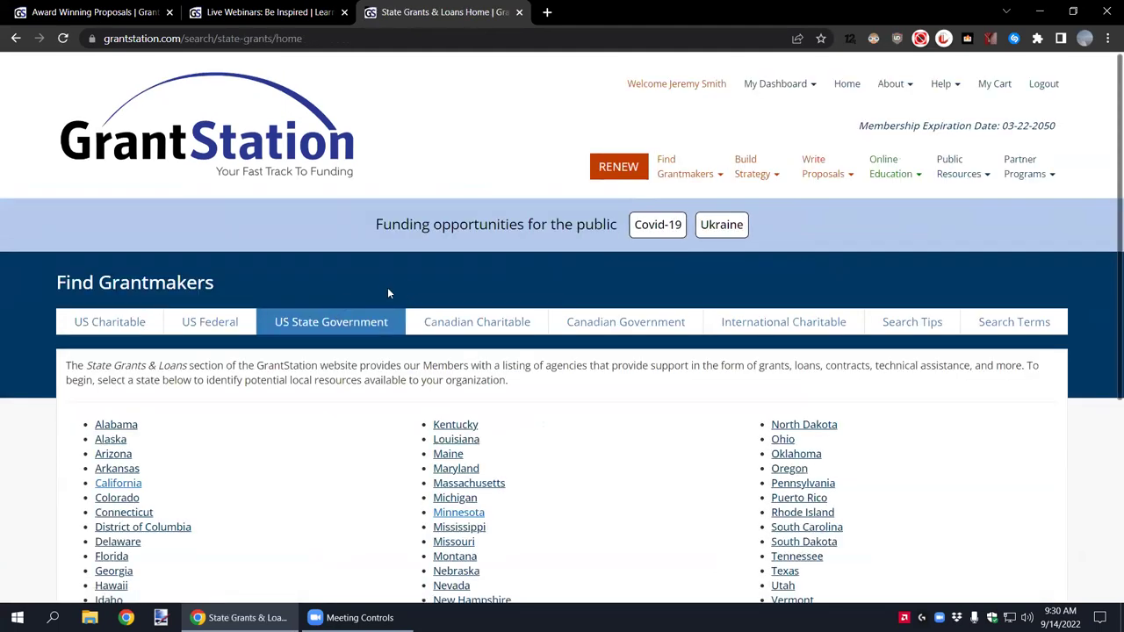
scroll(408, 286, "down", 2)
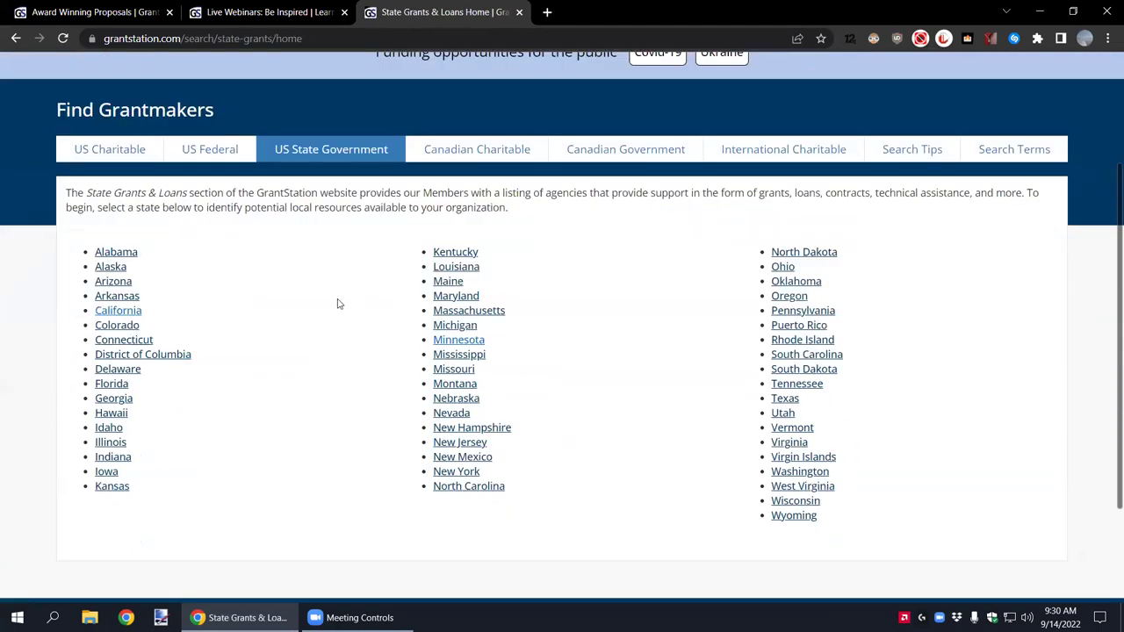
left_click(477, 343)
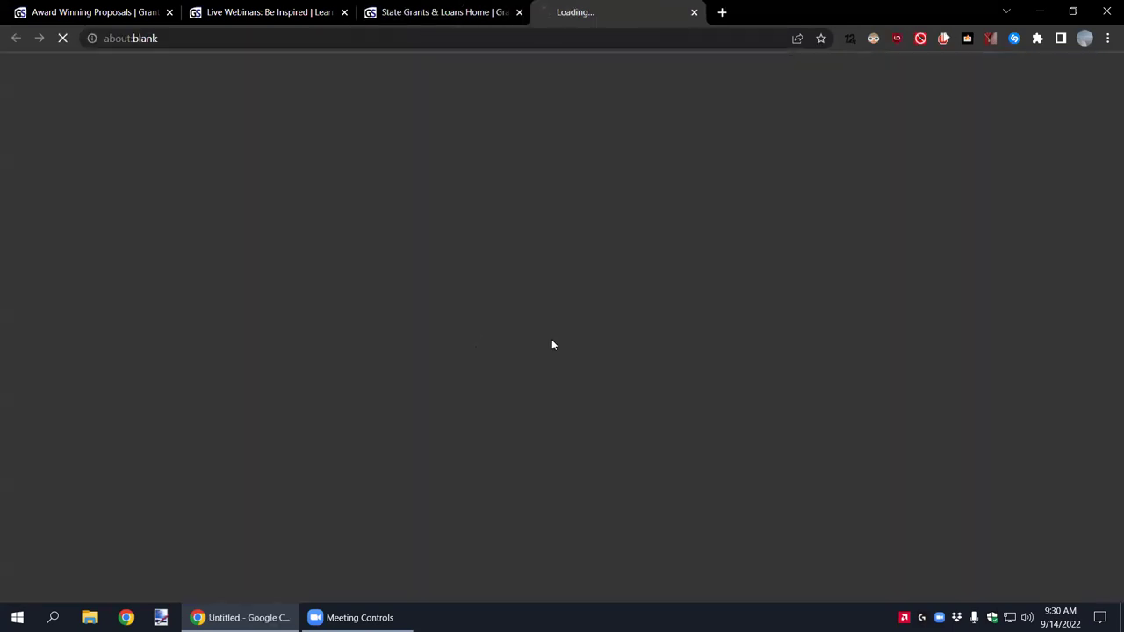
Step: Examine Minnesota's general resources, types of support and agency listings, highlighting the Environment & Animals category
scroll(443, 320, "down", 1)
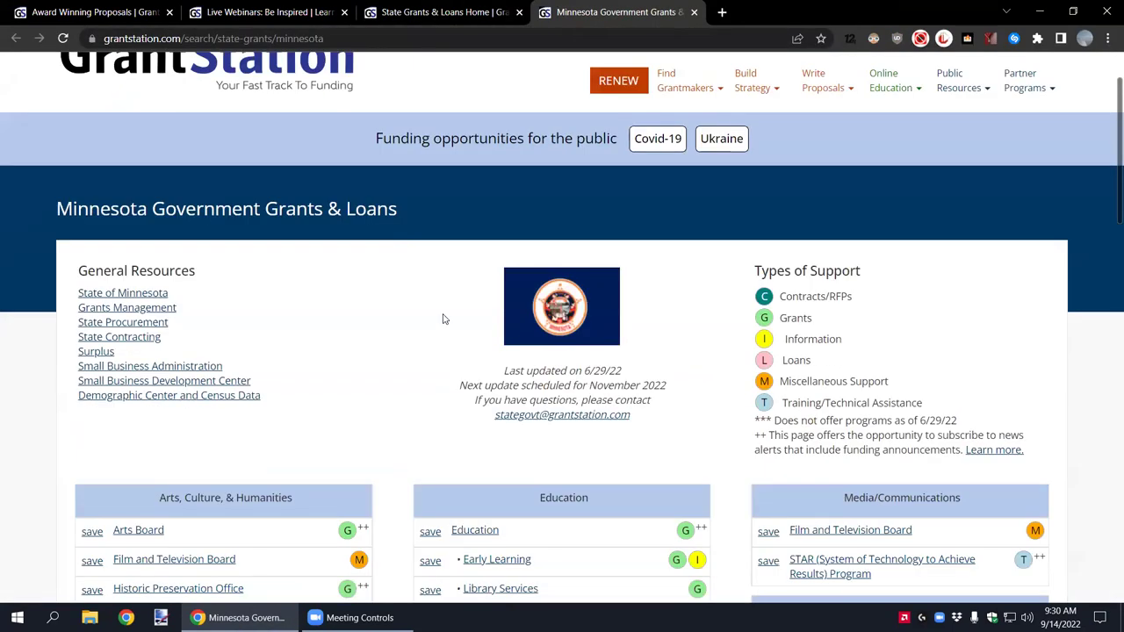
scroll(443, 320, "down", 2)
scroll(444, 319, "up", 1)
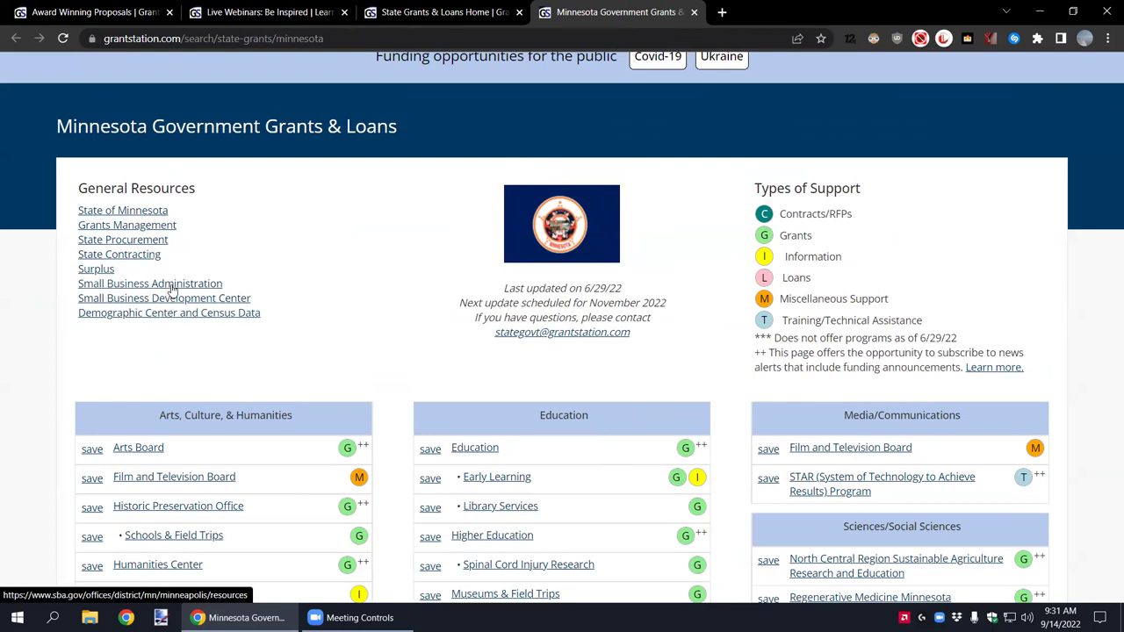
scroll(299, 276, "down", 2)
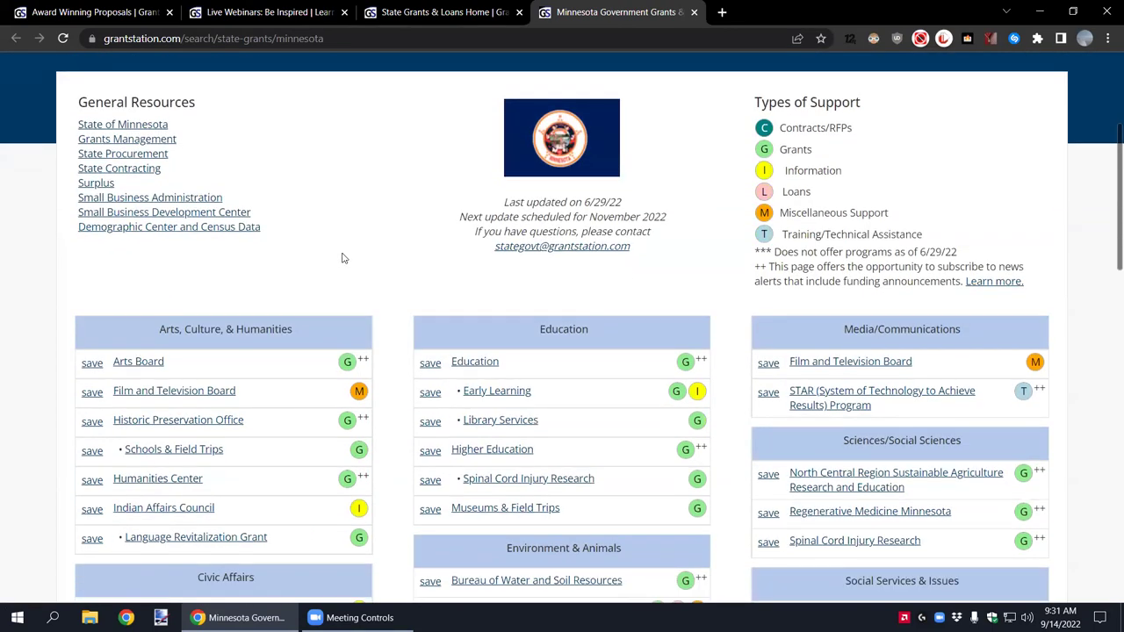
scroll(349, 245, "down", 4)
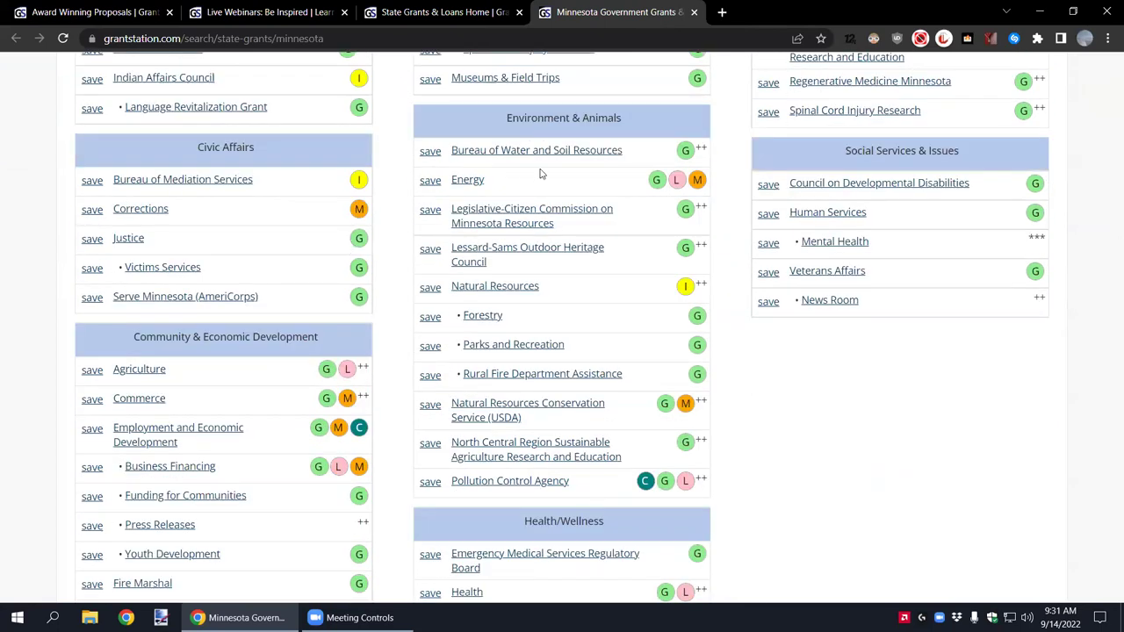
left_click_drag(586, 120, 504, 126)
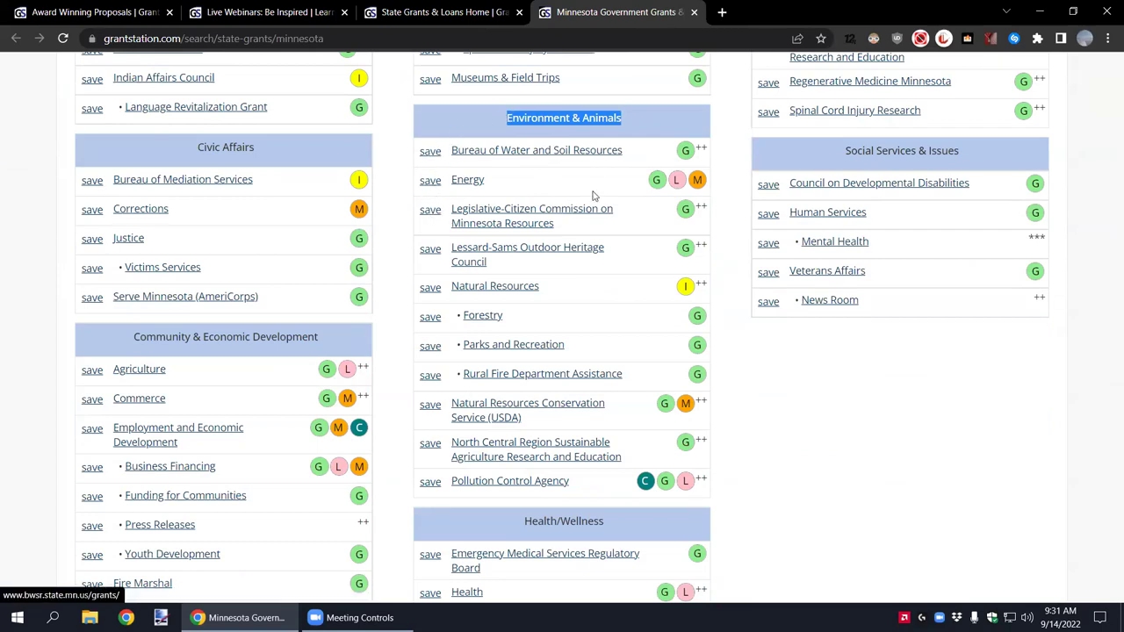
scroll(623, 283, "down", 1)
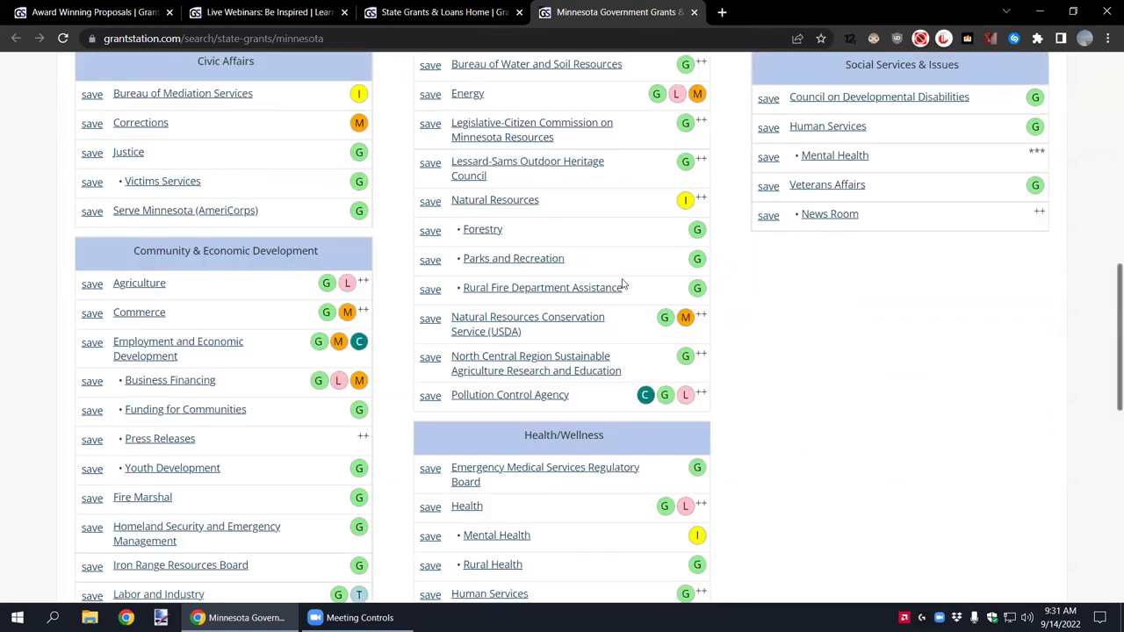
Step: Start saving Natural Resources Conservation Service (USDA) as a funder for Save the Chinchillas with priority A - high and status Not Started
left_click(431, 319)
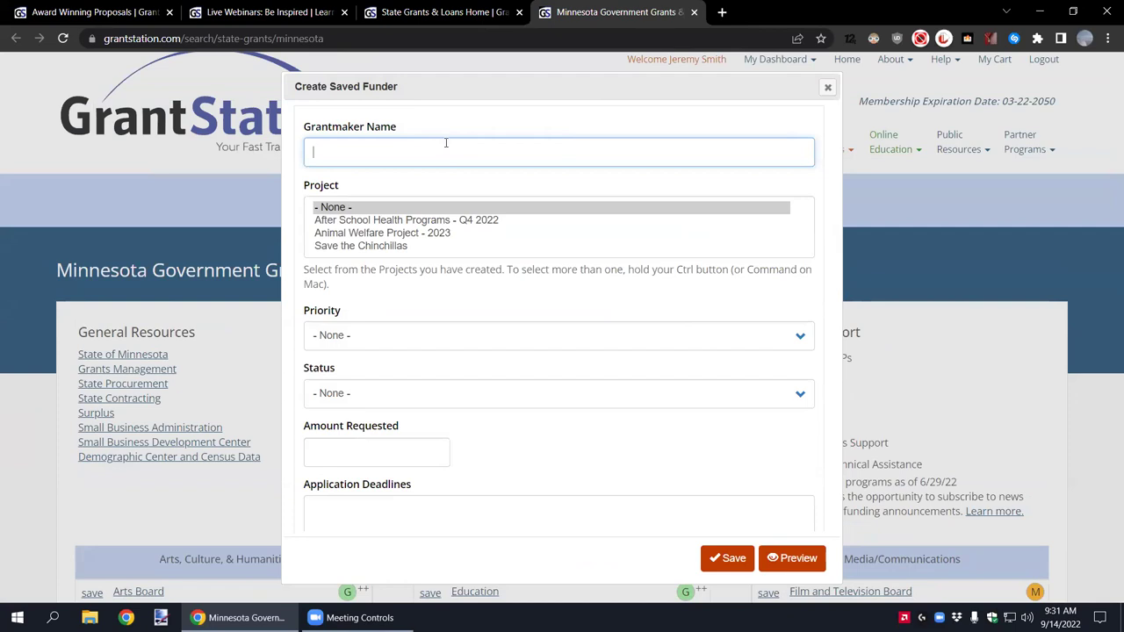
left_click(385, 249)
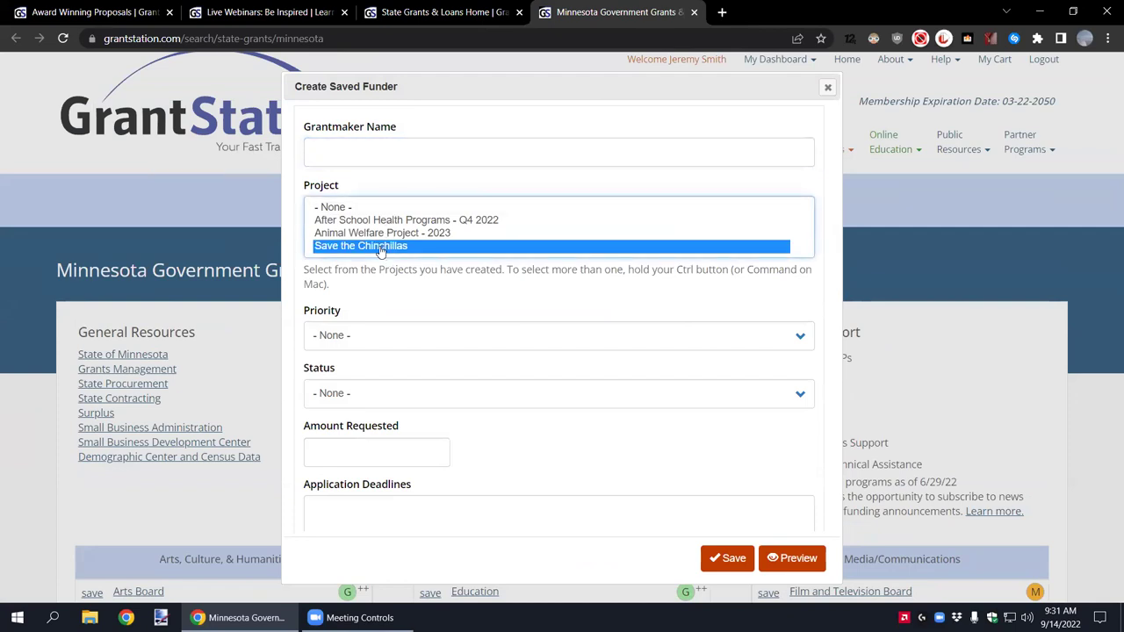
left_click(390, 335)
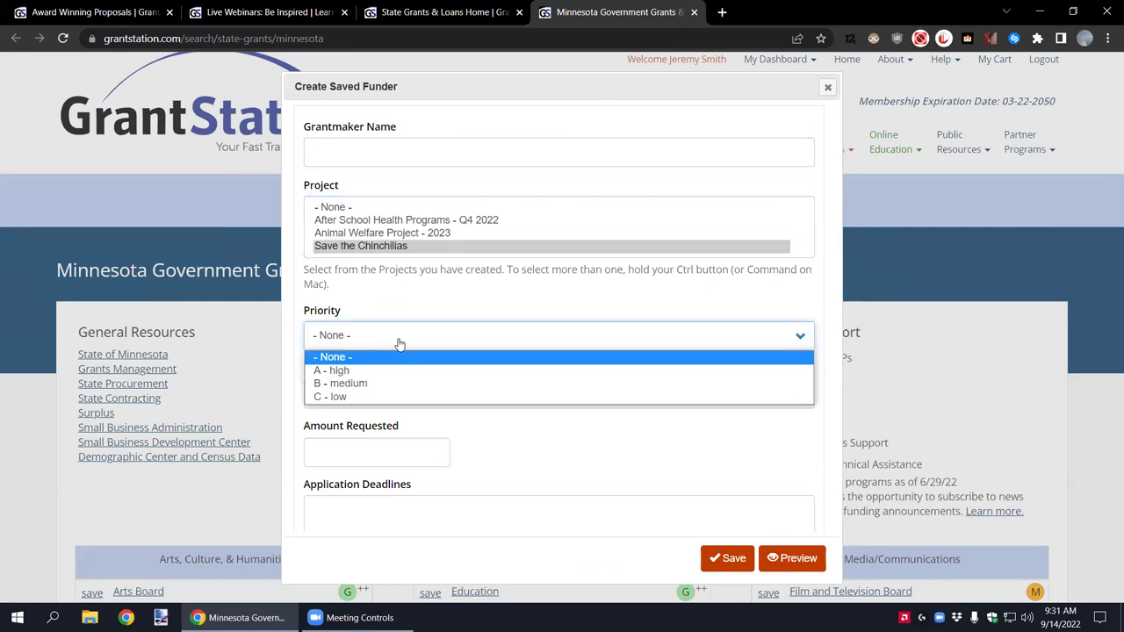
left_click(395, 372)
left_click(407, 399)
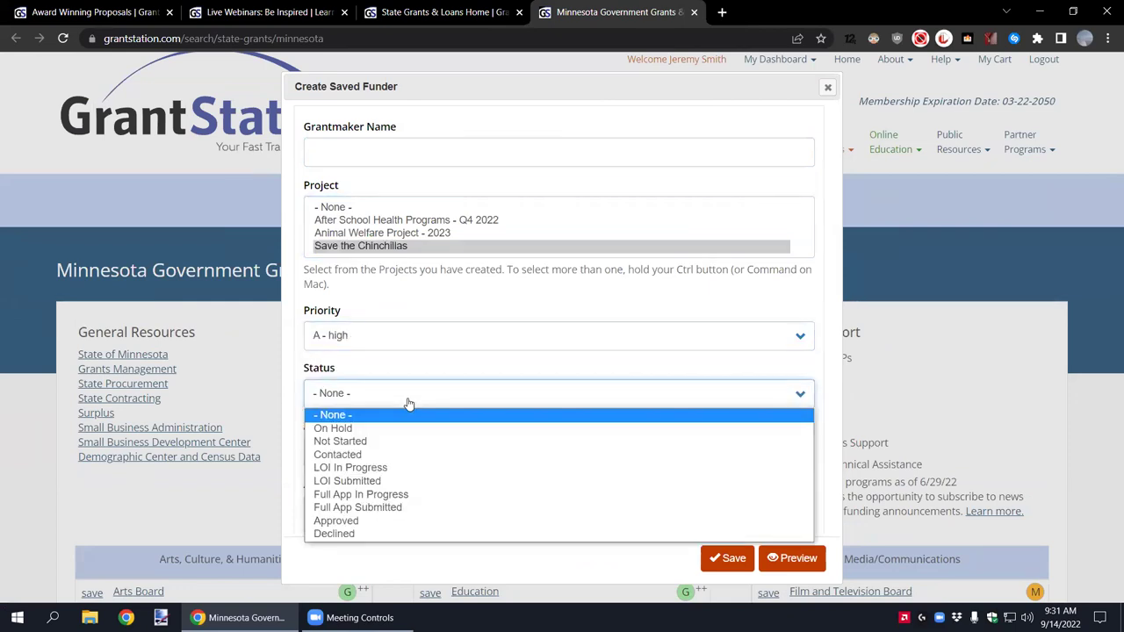
left_click(394, 442)
left_click(388, 458)
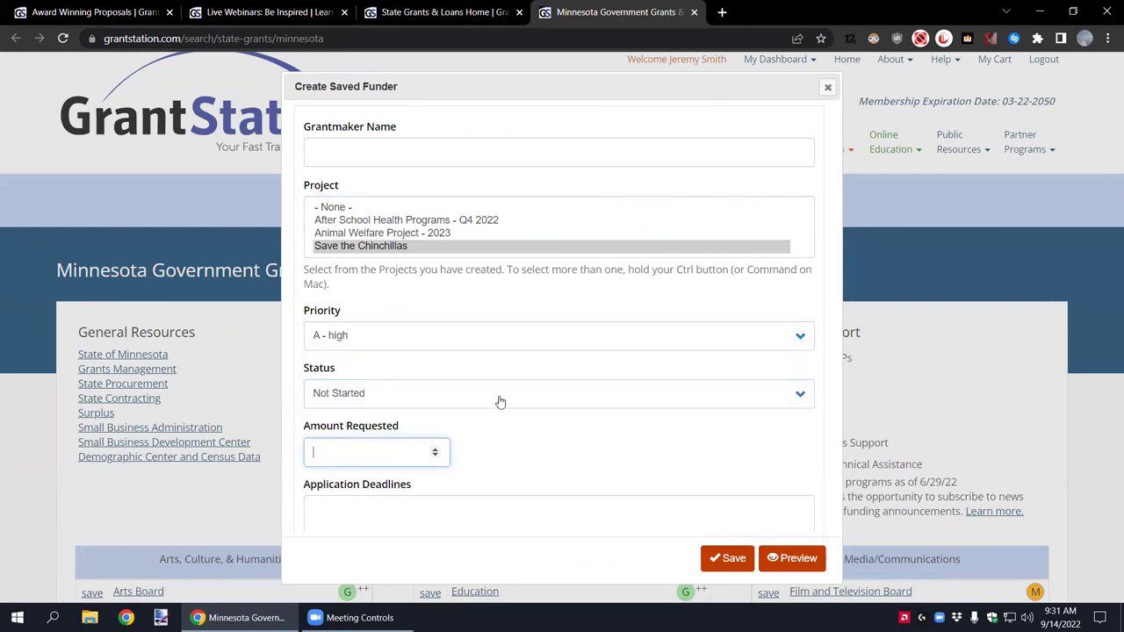
Step: Review the saved funder form's amount, deadline, date and notes fields, and close it without saving
scroll(497, 401, "down", 3)
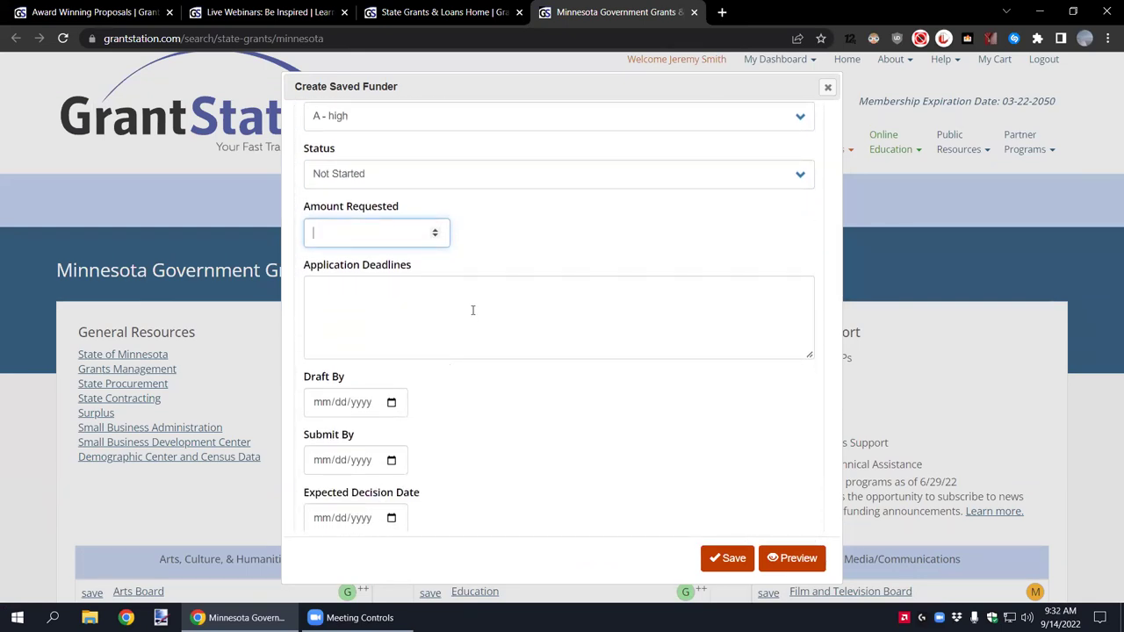
scroll(473, 310, "down", 2)
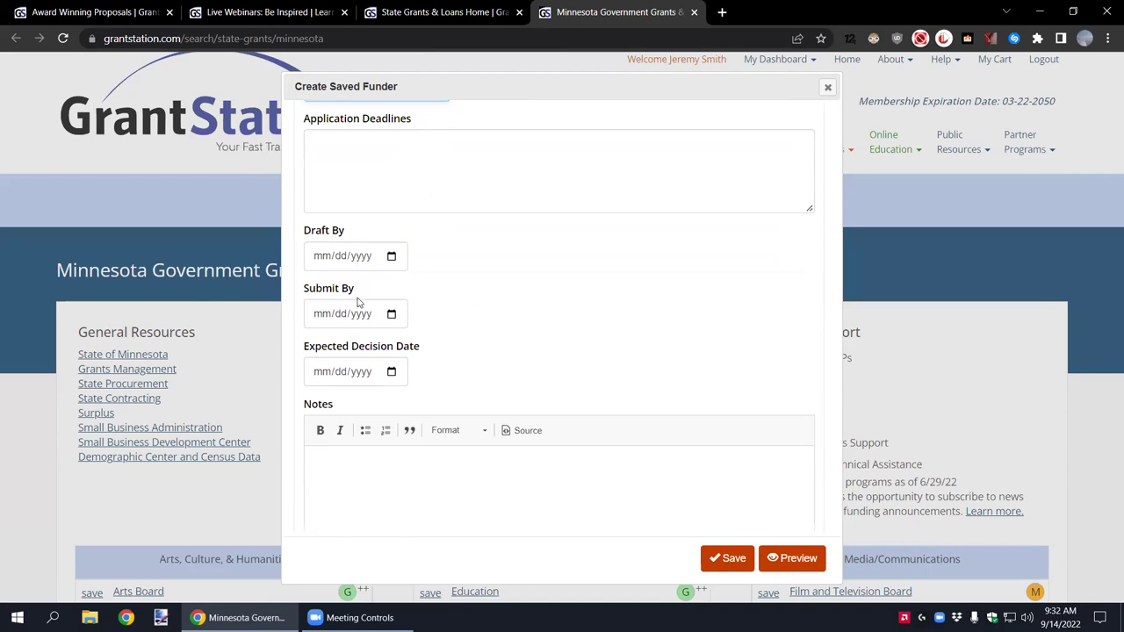
scroll(507, 331, "down", 4)
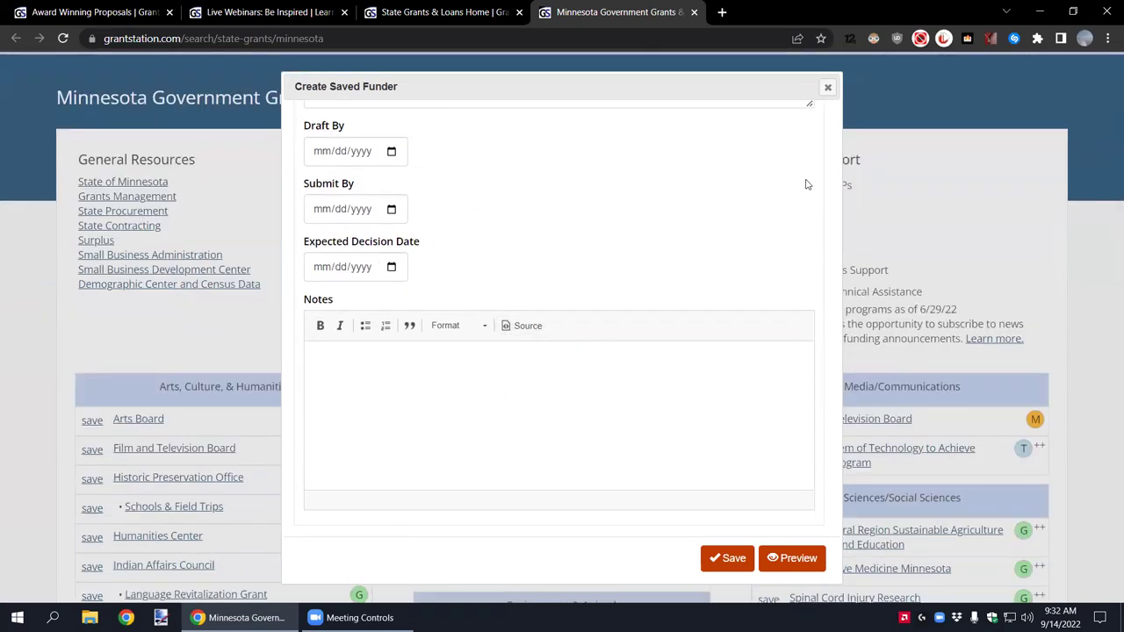
left_click(828, 90)
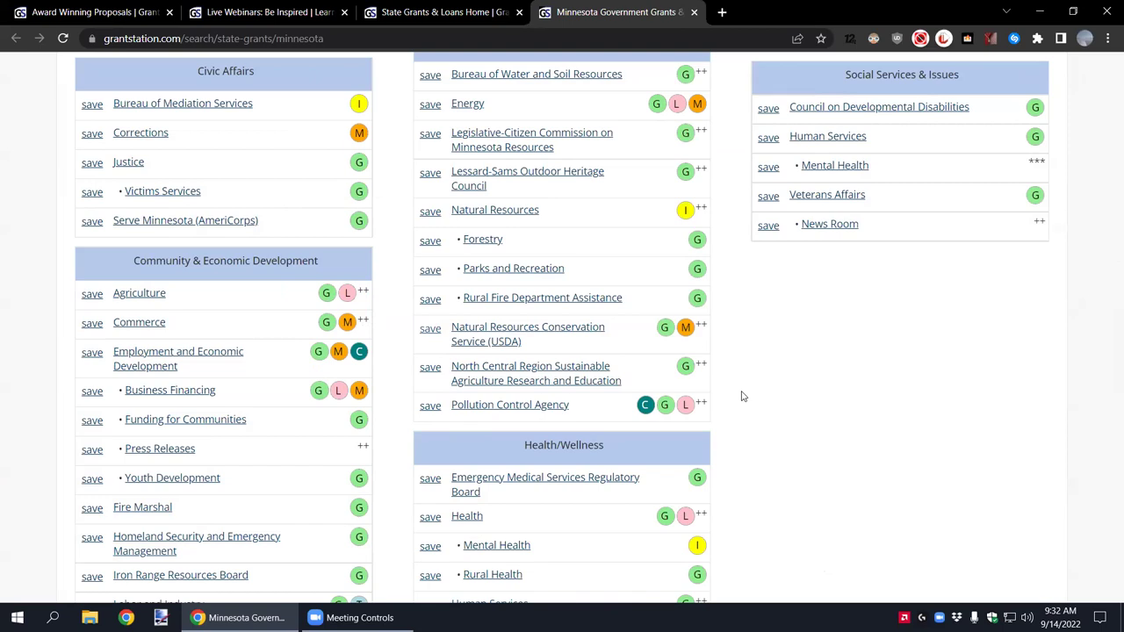
Step: Switch to the browser tab with the live webinars and open the US Federal grantmaker search there
scroll(740, 397, "up", 8)
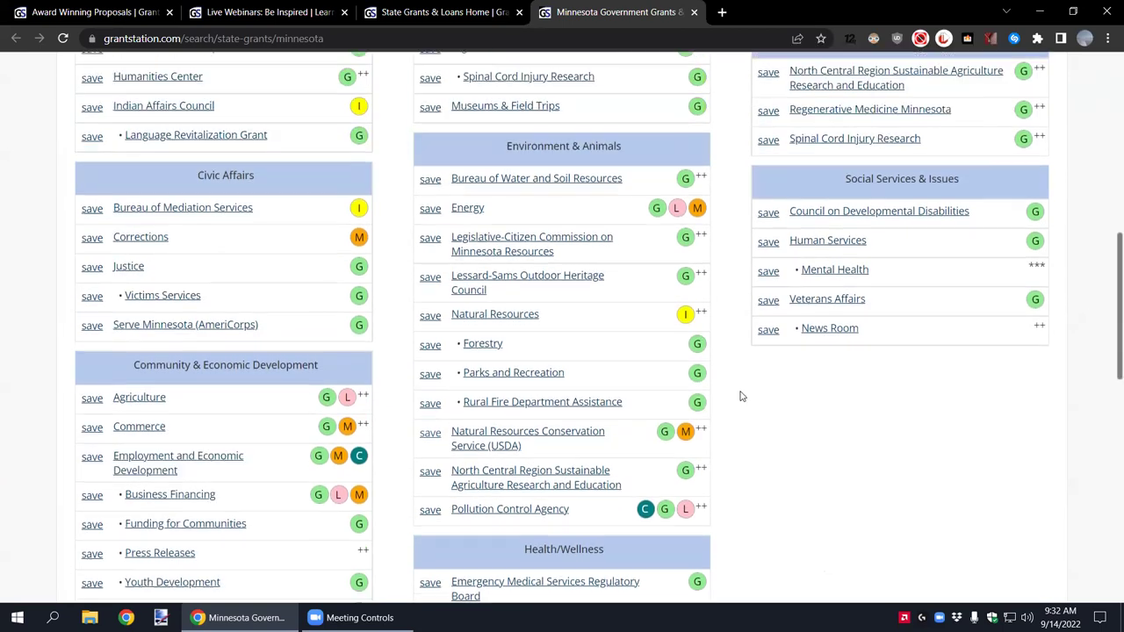
scroll(733, 392, "up", 2)
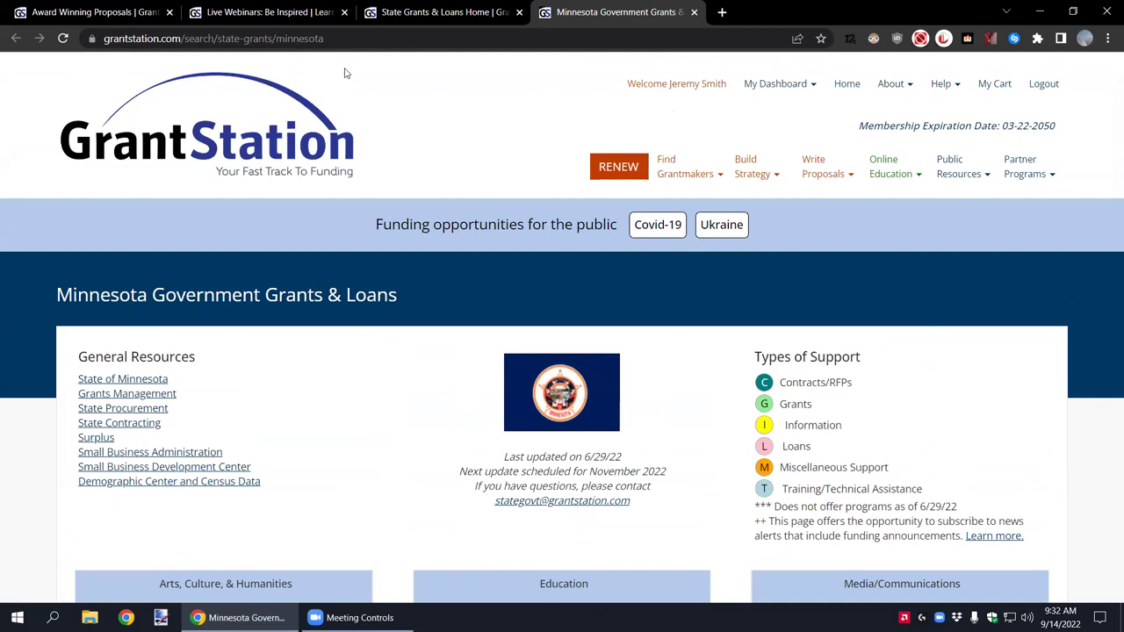
key("ctrl+2")
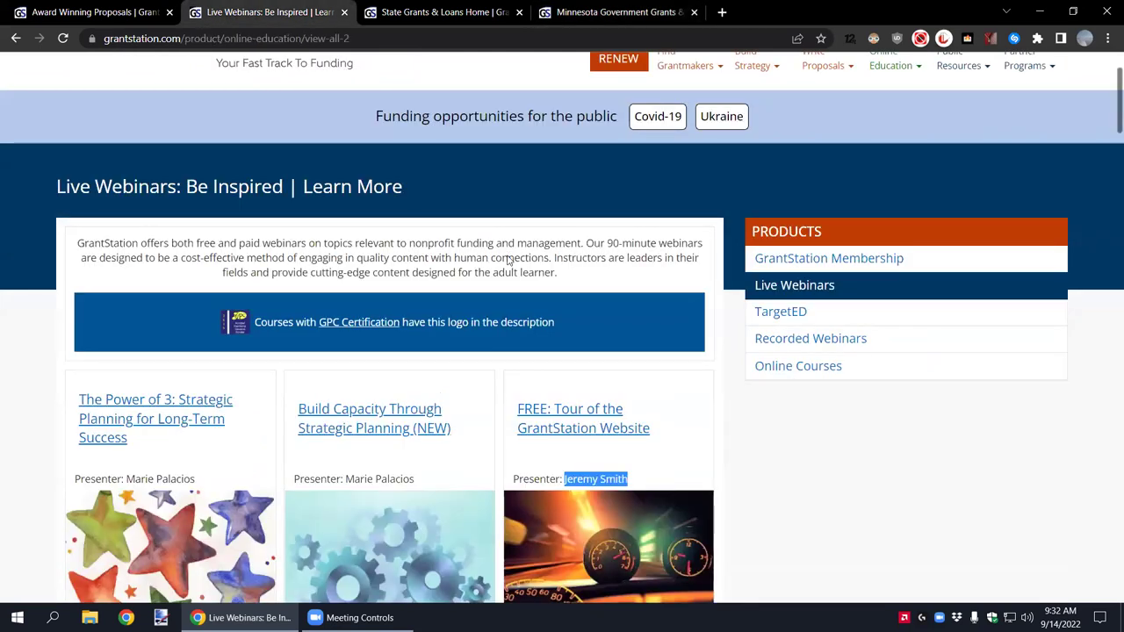
scroll(507, 254, "up", 2)
mouse_move(703, 173)
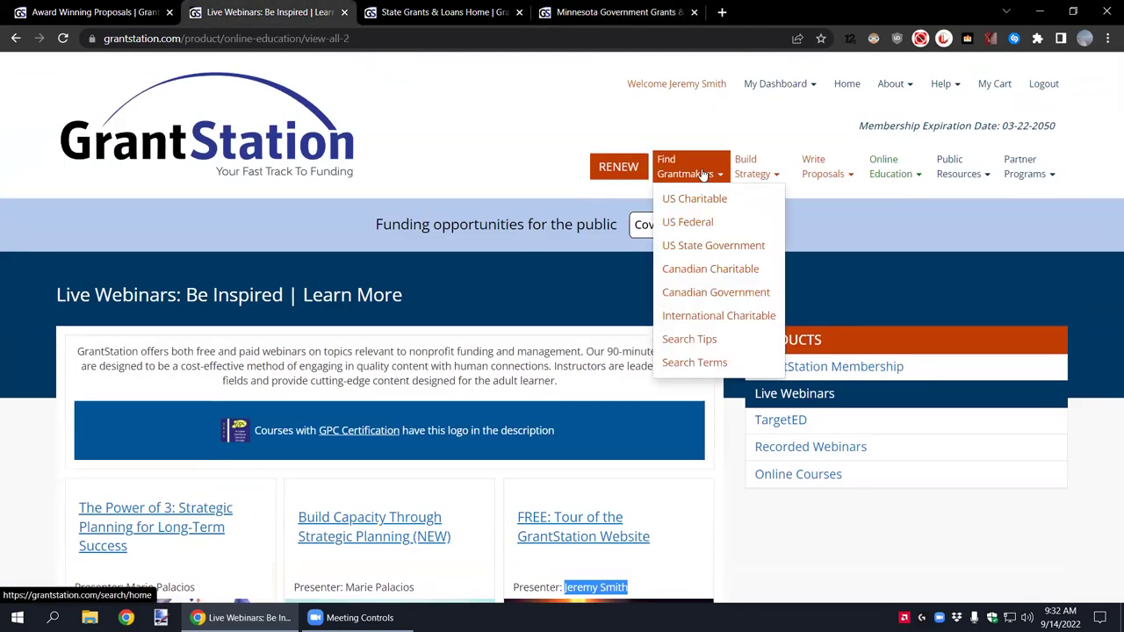
left_click(718, 224)
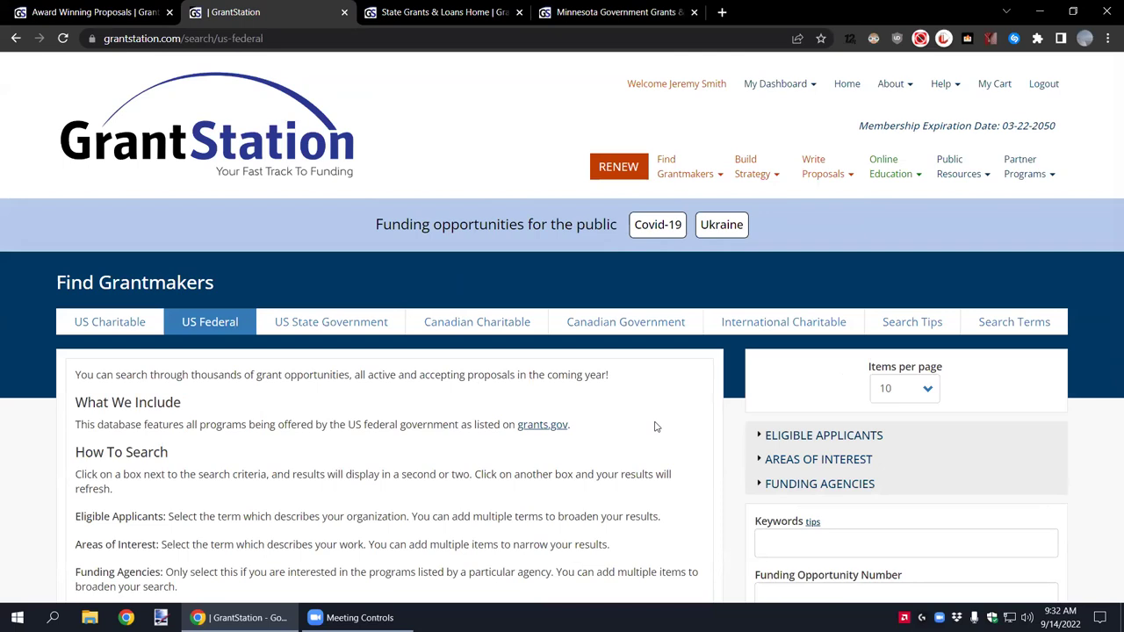
Step: Filter the federal opportunities by eligible applicants to nonprofits having a 501(c)(3) status with the IRS, other than institutions of higher education
scroll(638, 424, "down", 1)
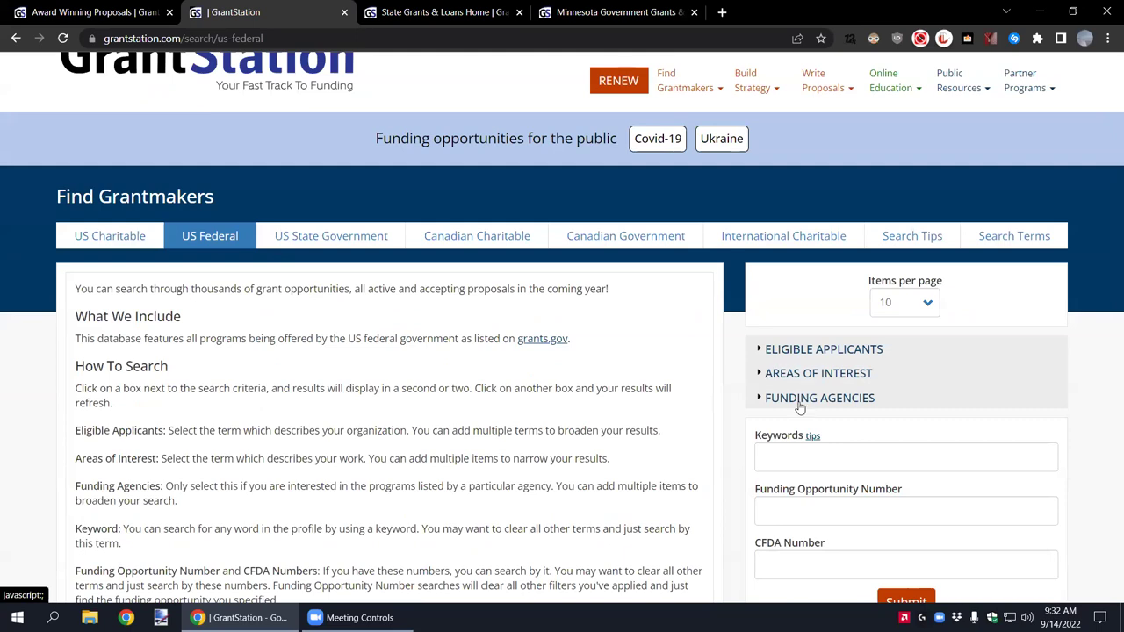
scroll(966, 378, "down", 1)
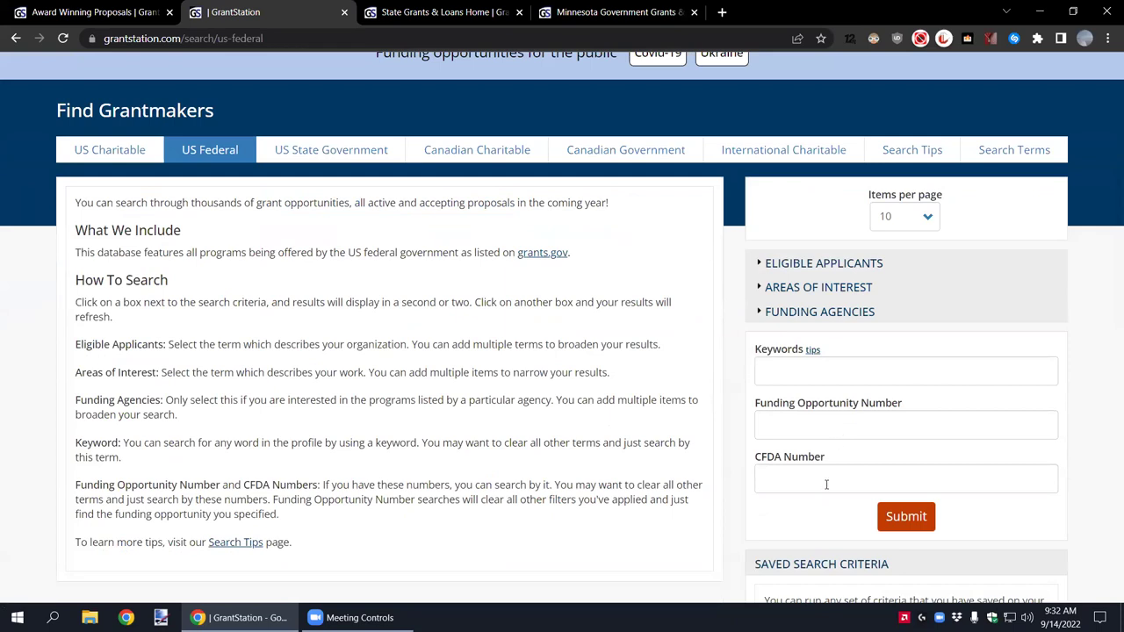
scroll(826, 484, "up", 1)
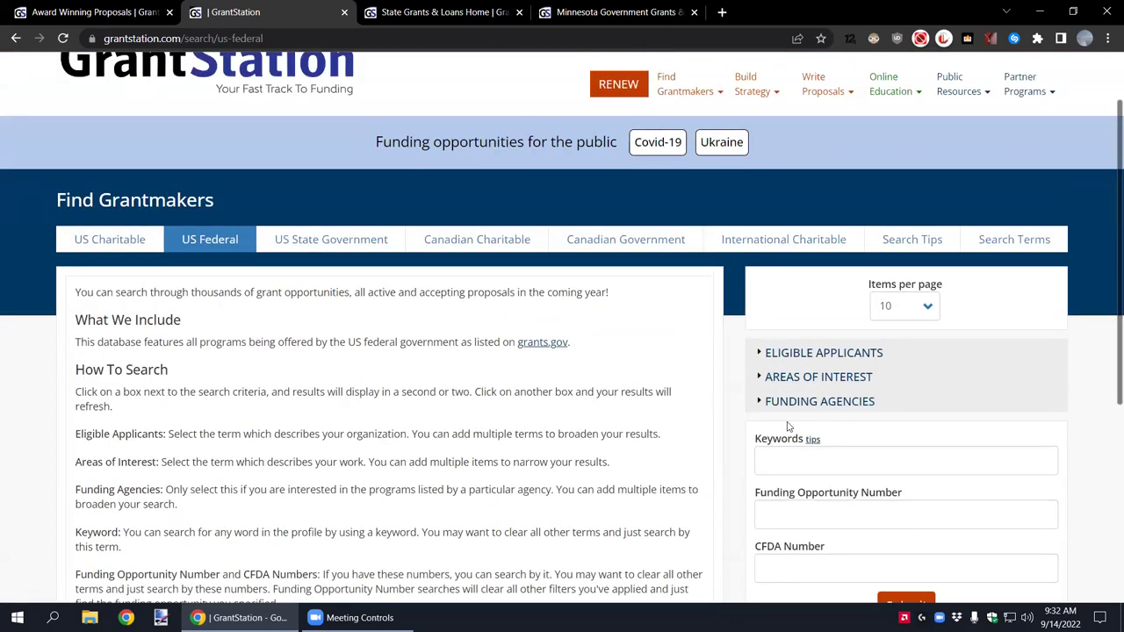
left_click(760, 353)
scroll(885, 355, "down", 5)
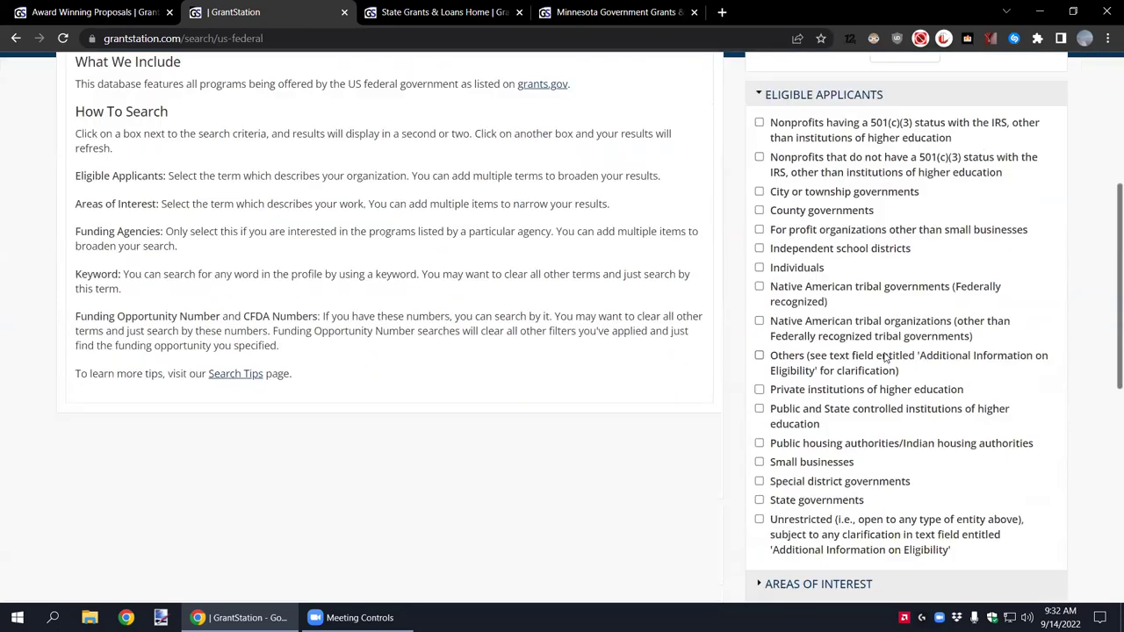
scroll(885, 355, "up", 3)
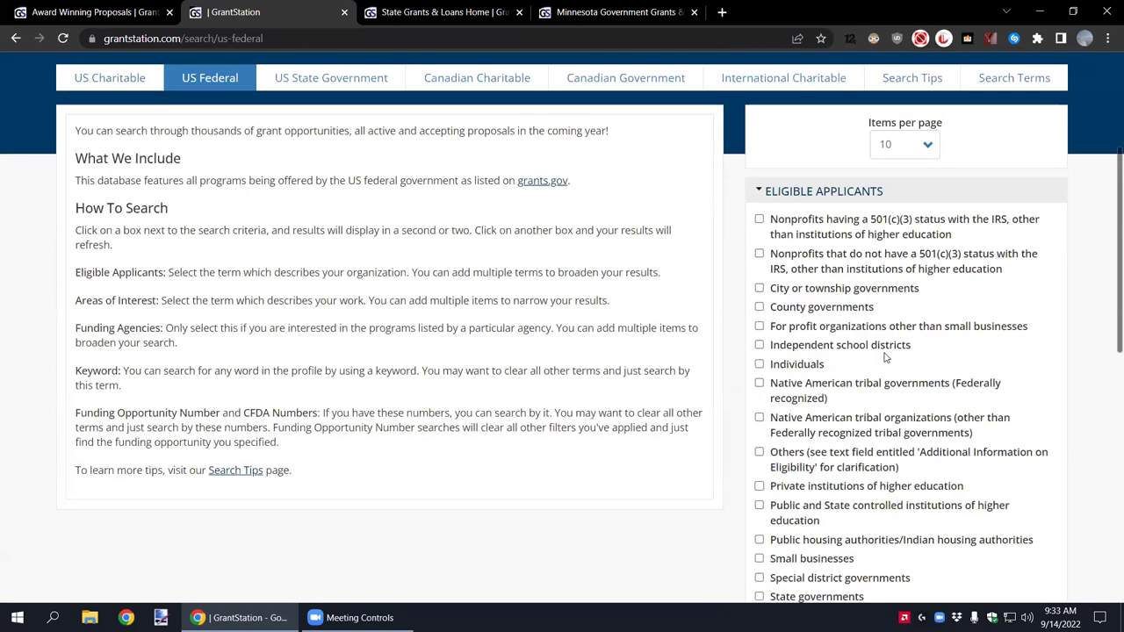
scroll(885, 355, "up", 1)
left_click(760, 308)
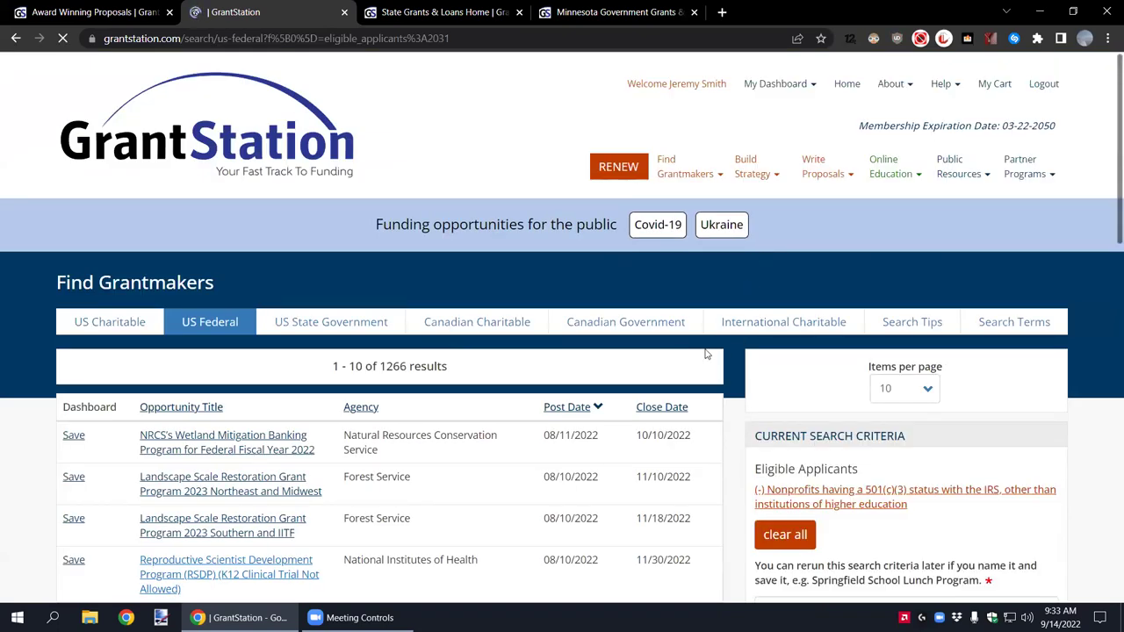
Step: Collapse the Eligible Applicants filter list beside the federal search results
scroll(706, 353, "down", 5)
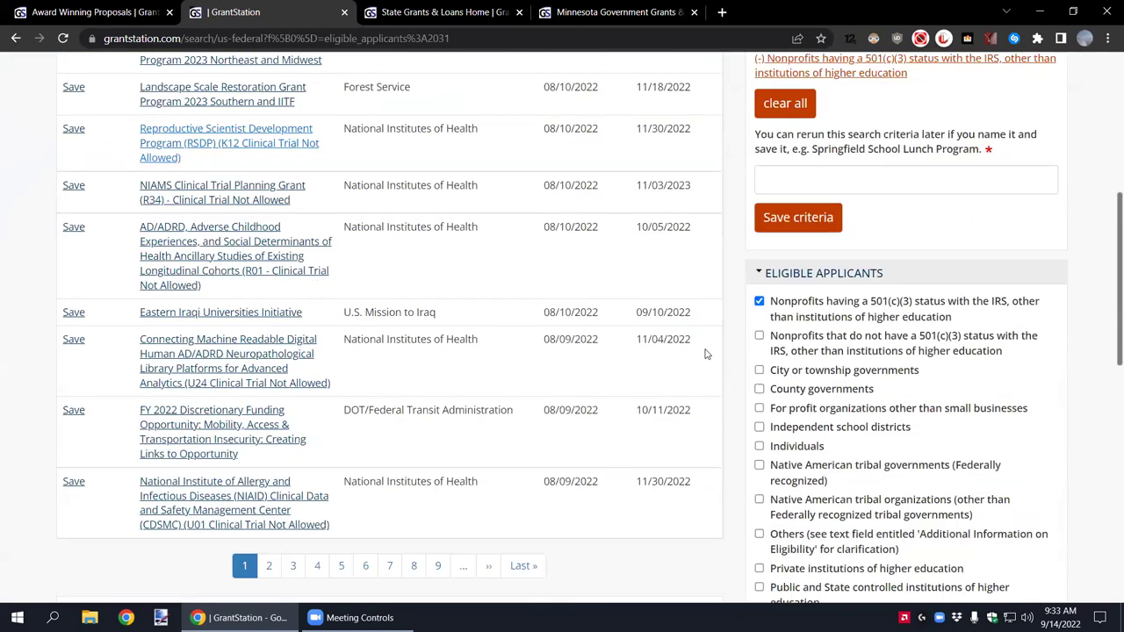
scroll(707, 354, "down", 1)
left_click(761, 188)
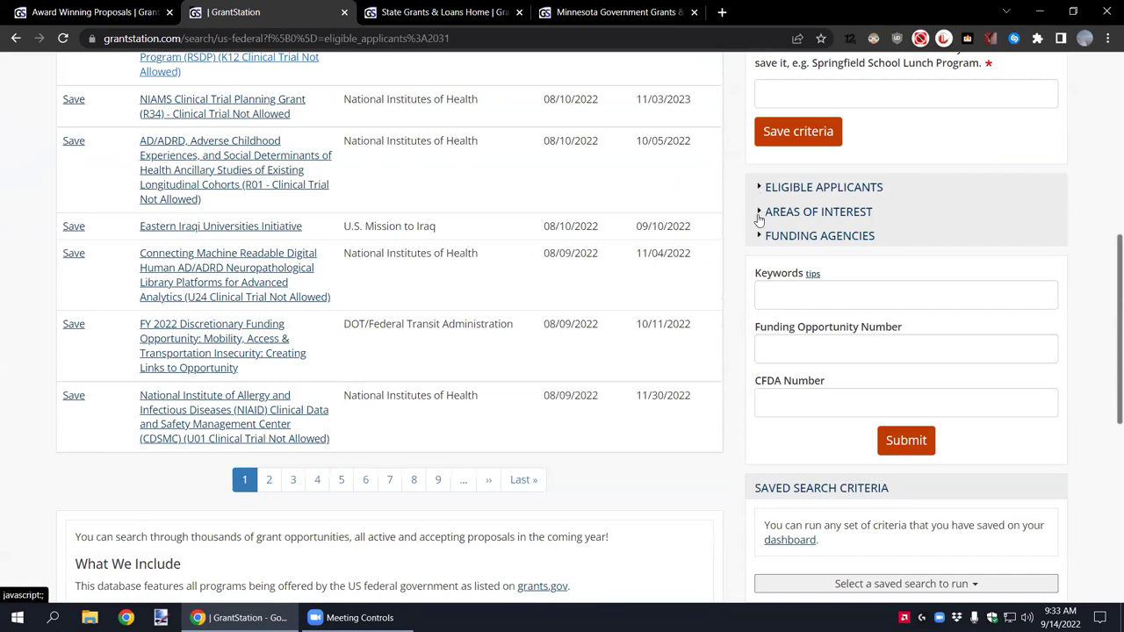
Step: Look into the Areas of Interest and Funding Agencies filter lists of the federal search, and collapse both
left_click(761, 214)
left_click(761, 214)
left_click(760, 235)
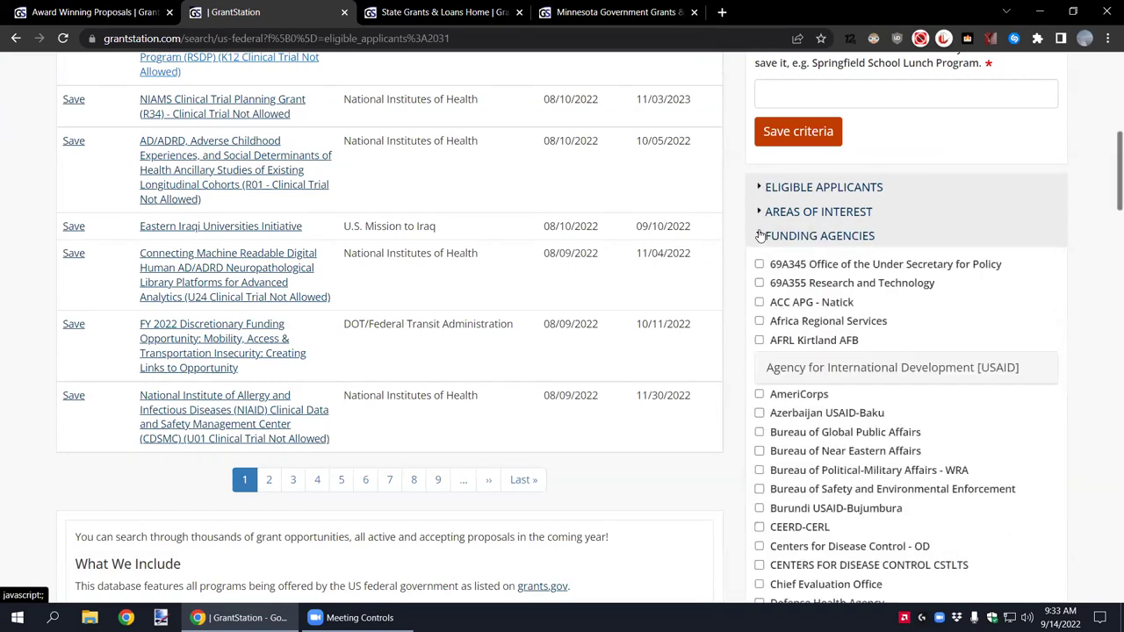
left_click(760, 236)
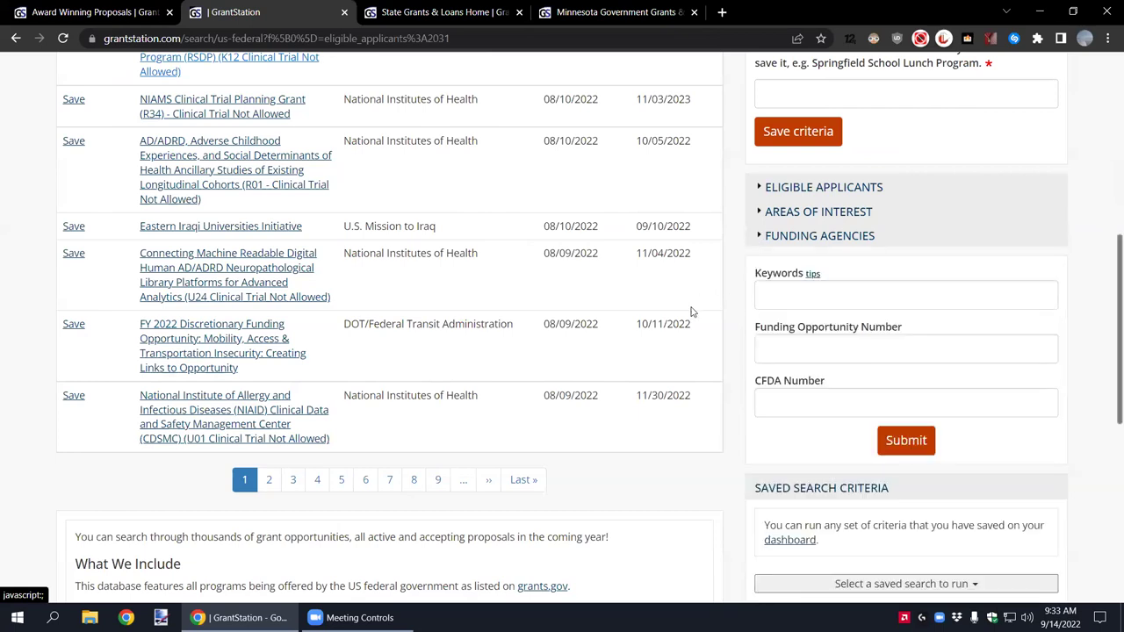
Step: Check the items-per-page choices for the federal results and look over the listed opportunities
scroll(693, 311, "up", 5)
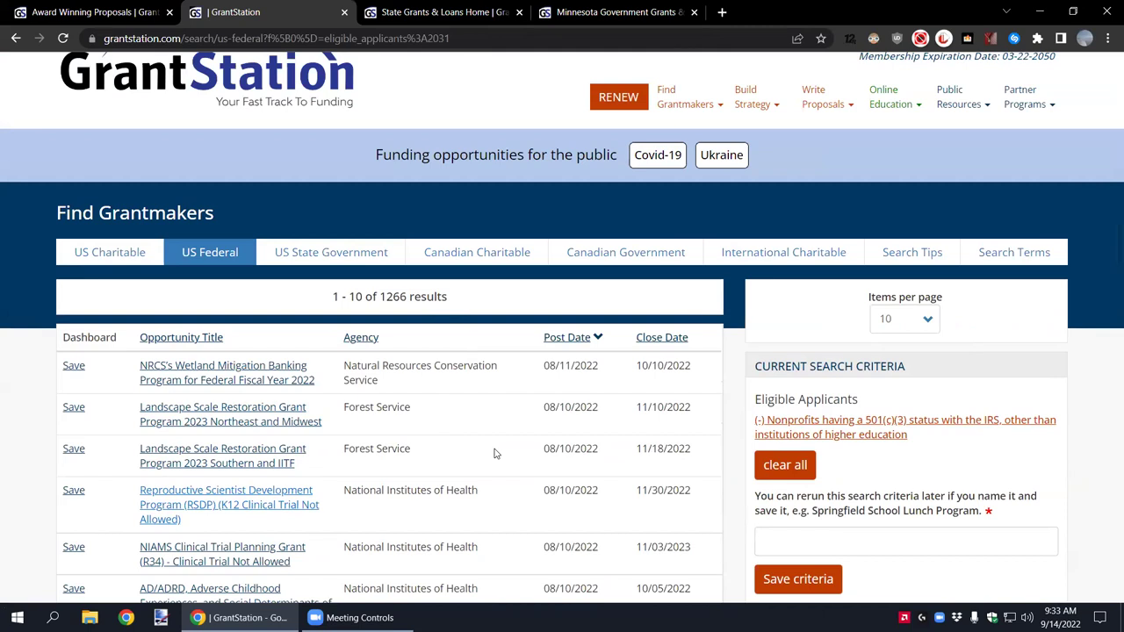
left_click(929, 322)
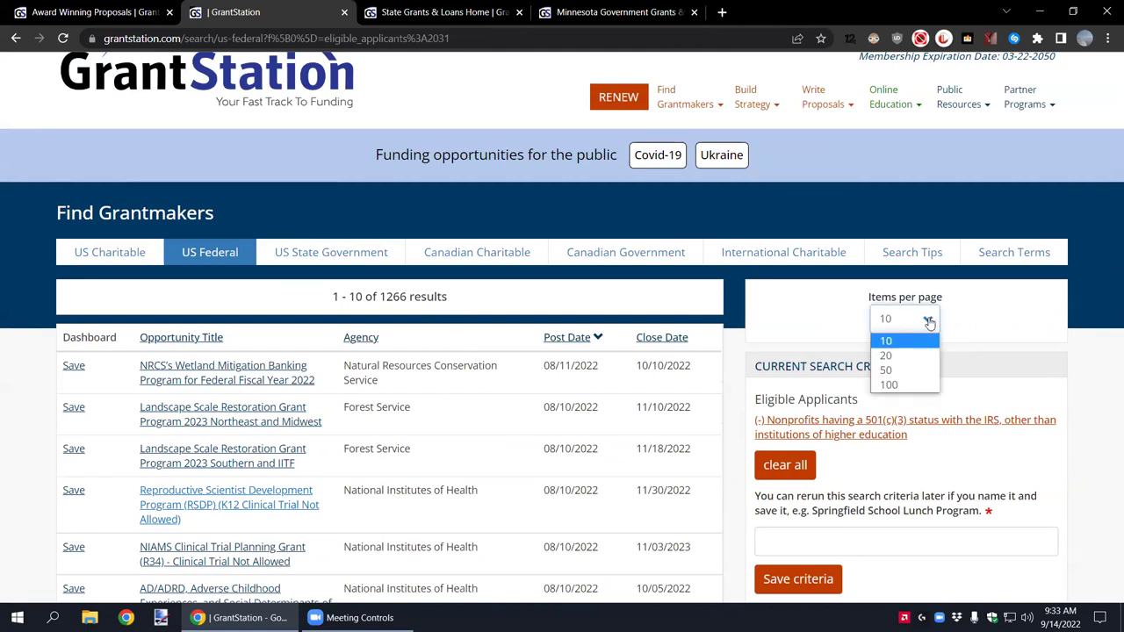
left_click(728, 297)
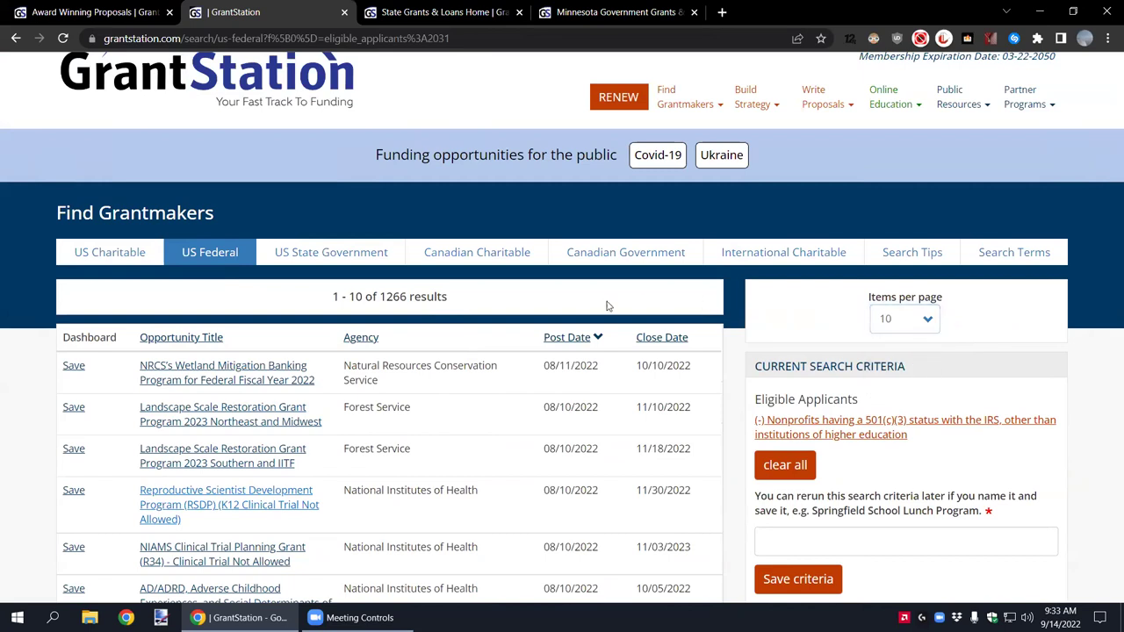
scroll(611, 306, "down", 2)
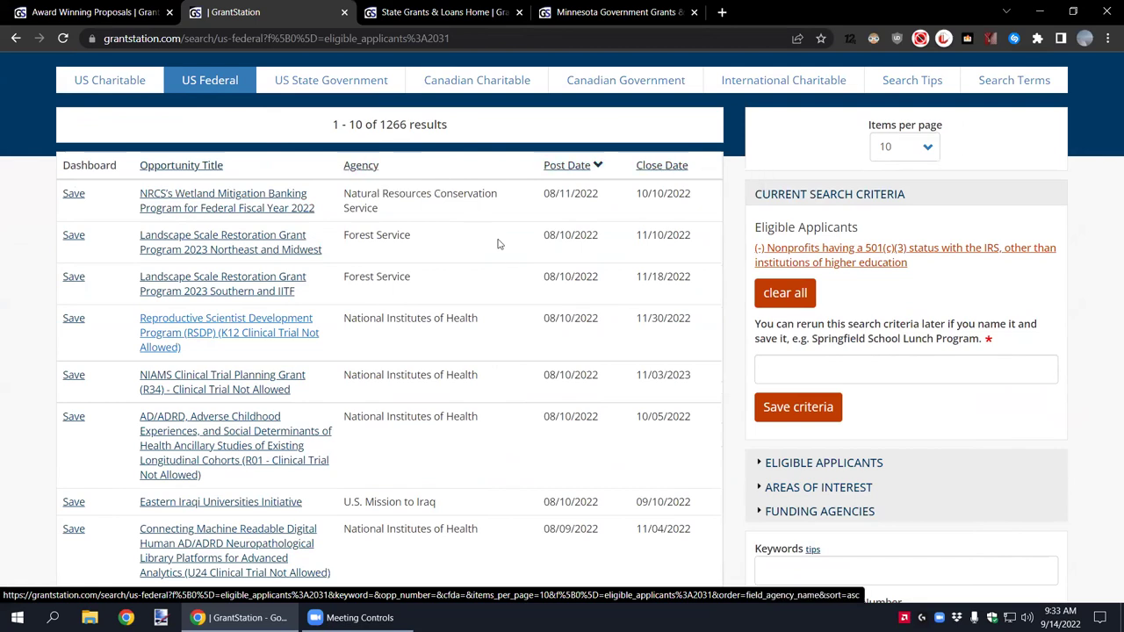
scroll(508, 254, "up", 1)
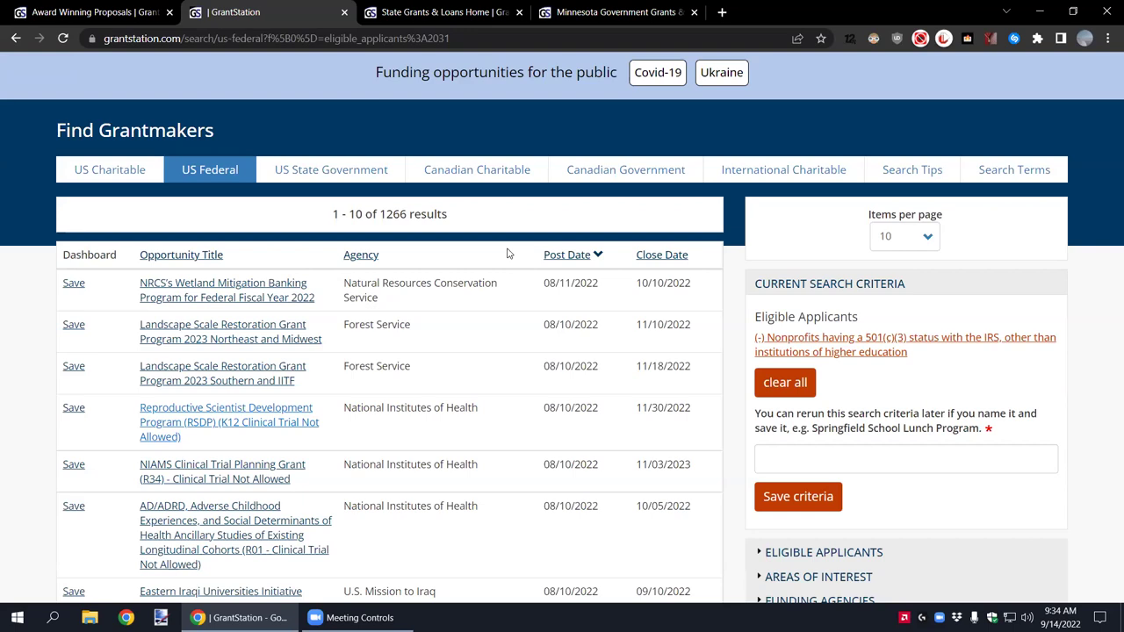
Step: Switch to the US Charitable grantmaker search and read its introduction and search instructions
left_click(110, 171)
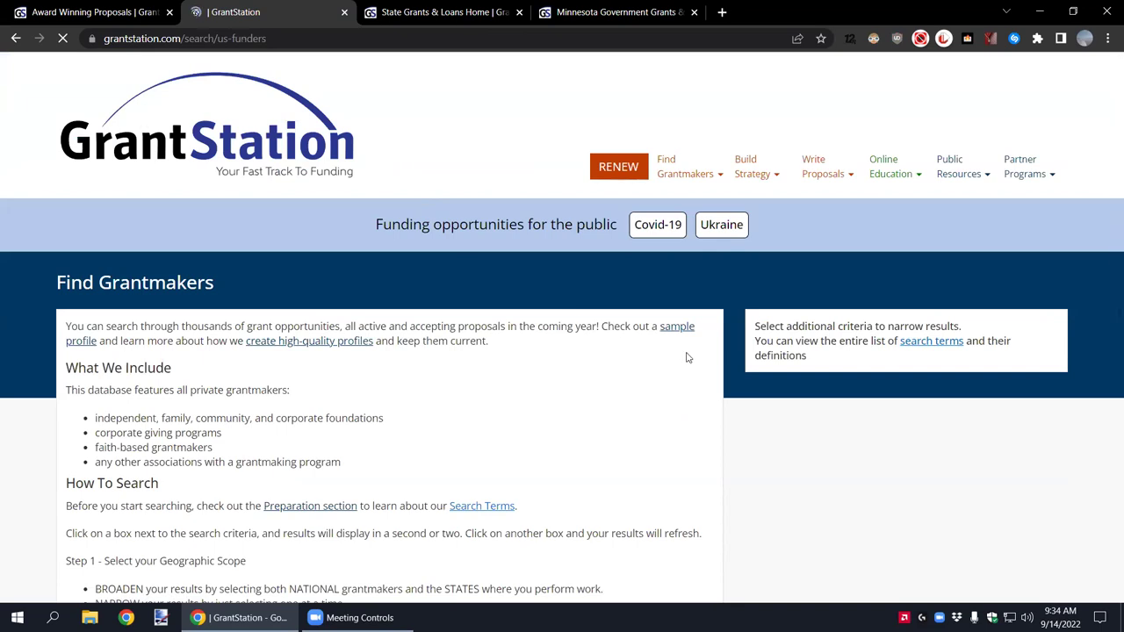
scroll(690, 355, "down", 4)
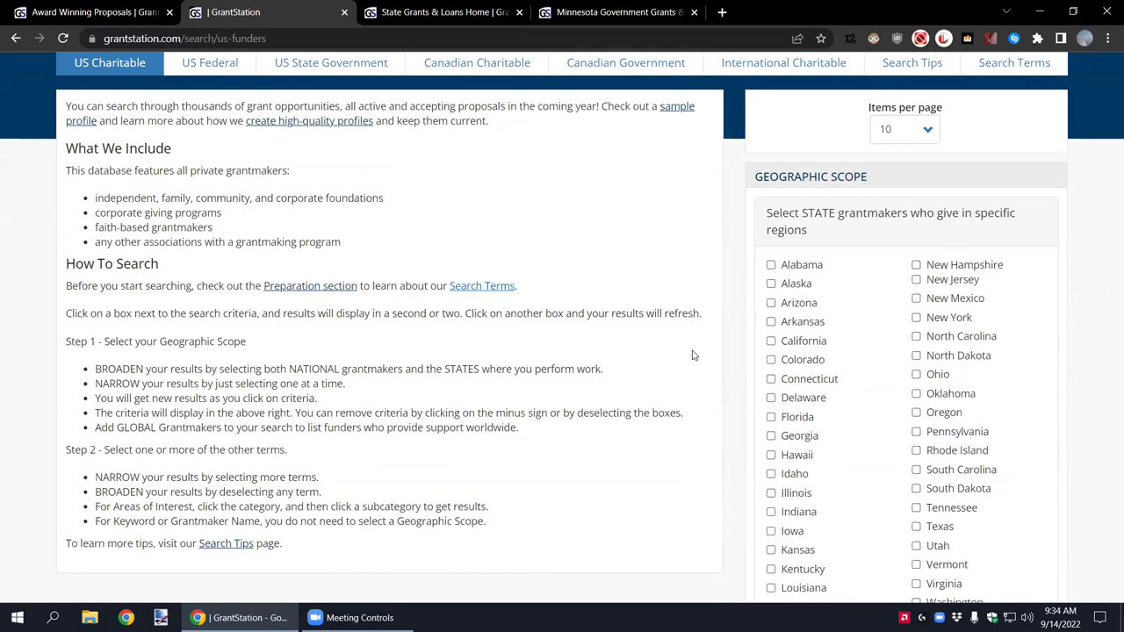
scroll(707, 343, "up", 1)
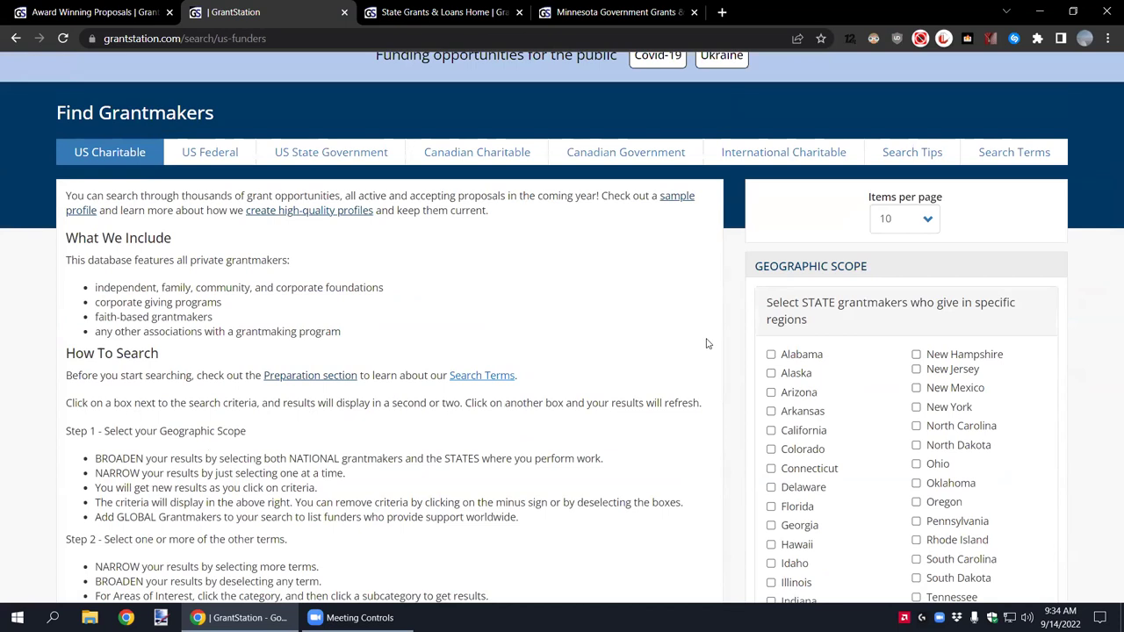
scroll(707, 344, "down", 1)
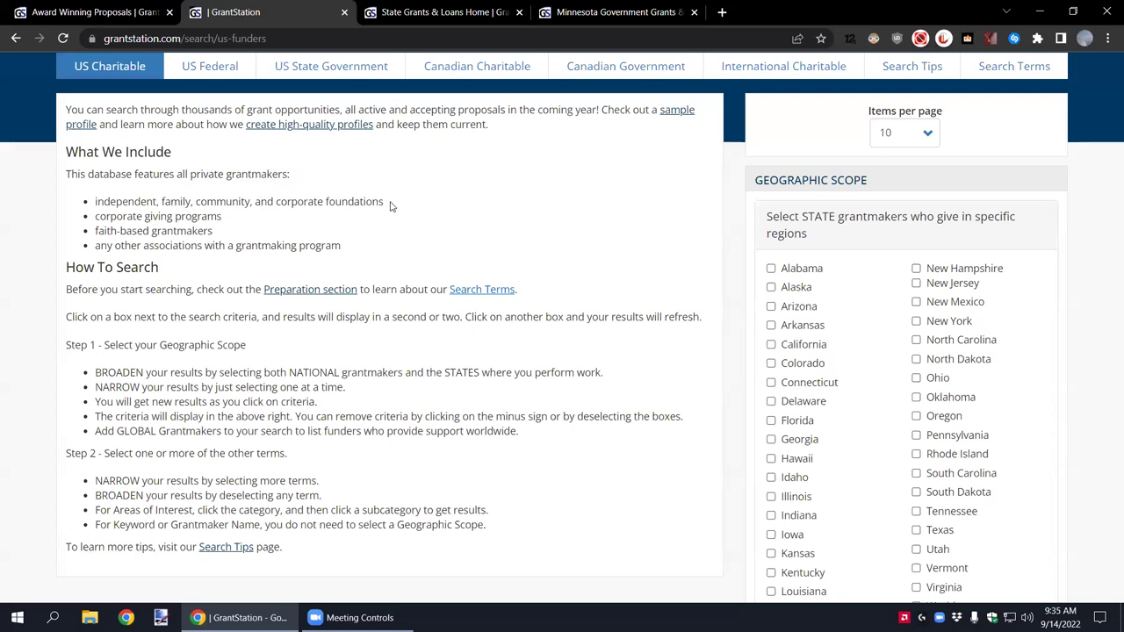
Step: Look over the charitable search's geographic scope, additional criteria, keyword, grantmaker name and saved search sections
scroll(727, 206, "down", 3)
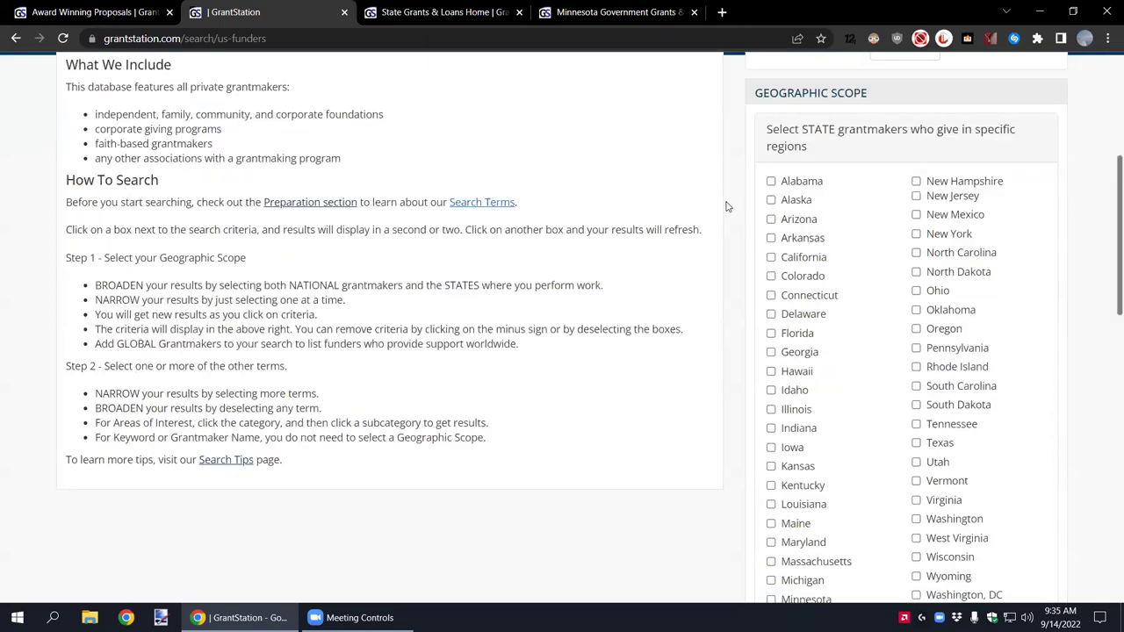
scroll(727, 206, "down", 5)
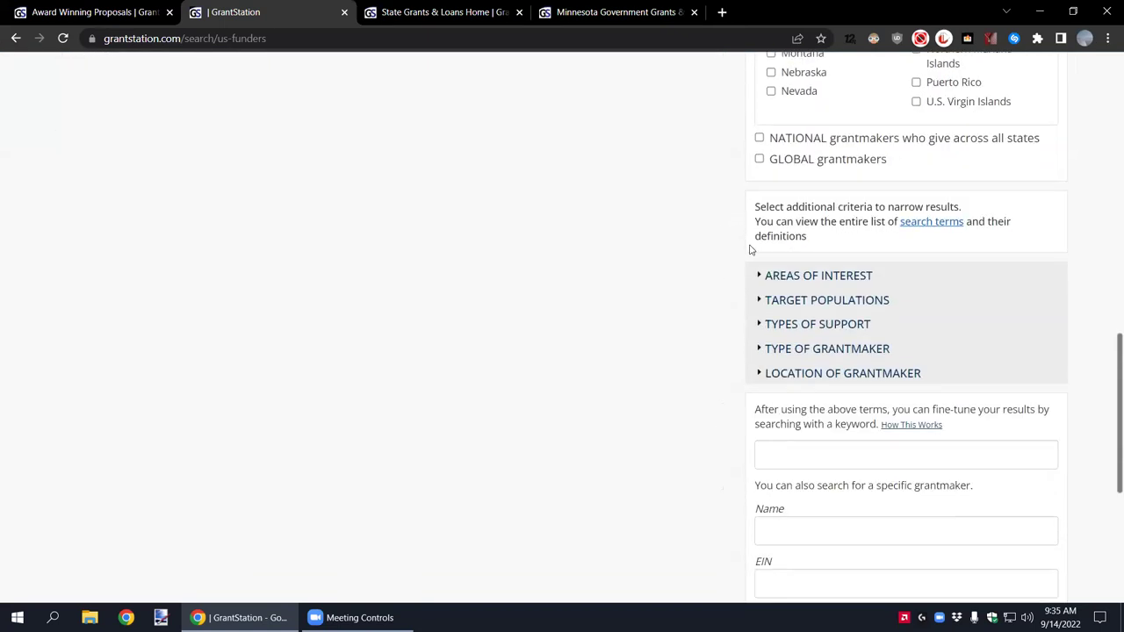
scroll(768, 367, "down", 4)
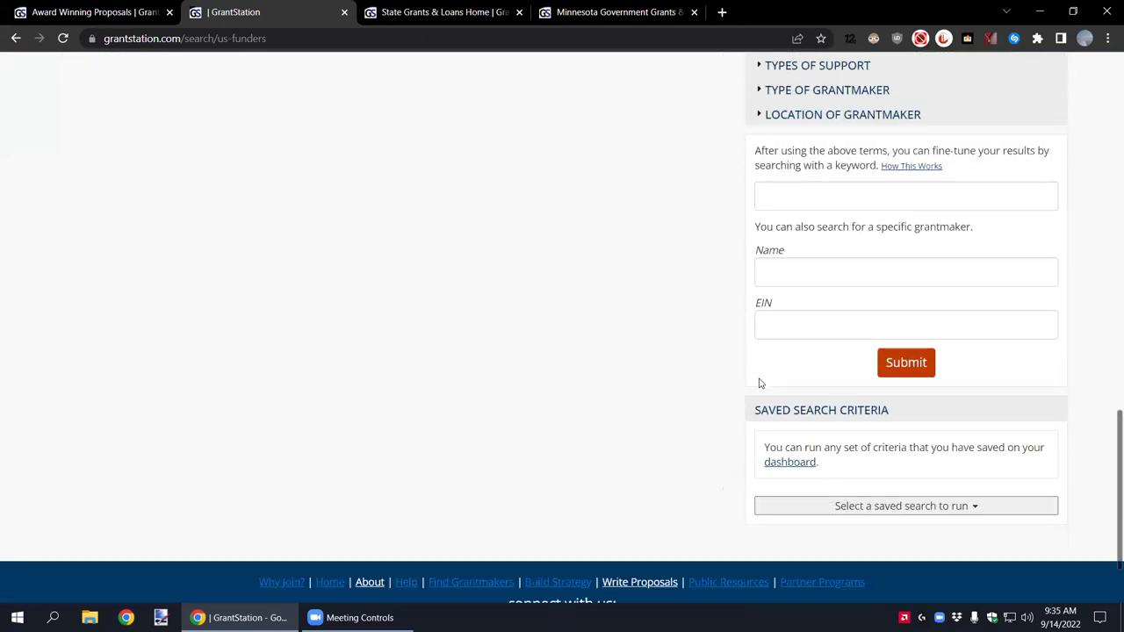
scroll(712, 359, "up", 15)
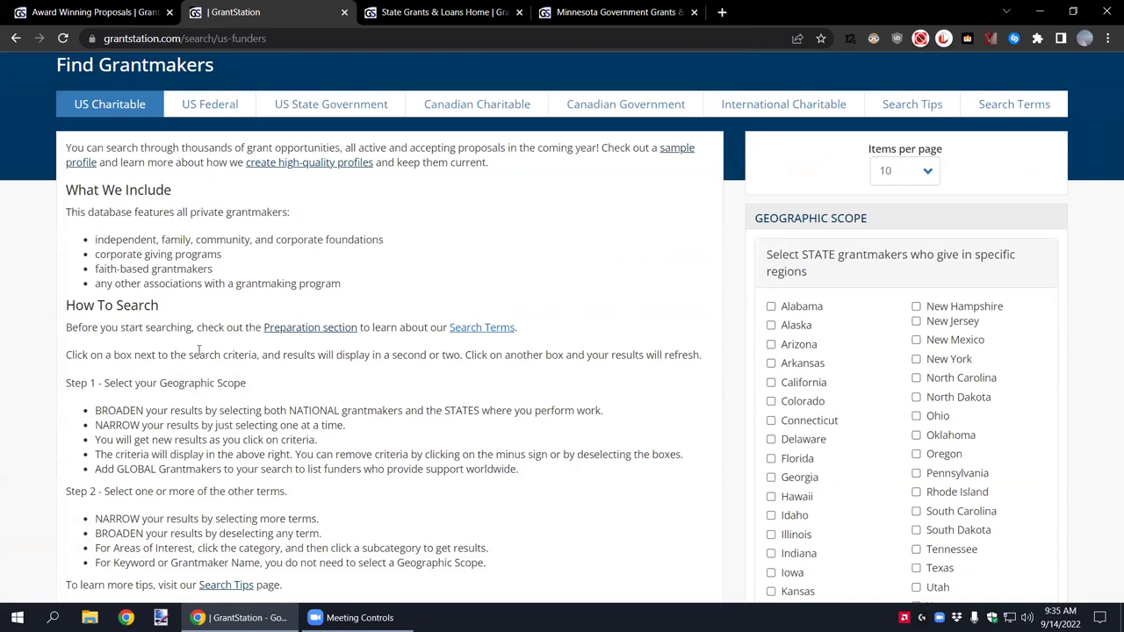
scroll(259, 399, "up", 1)
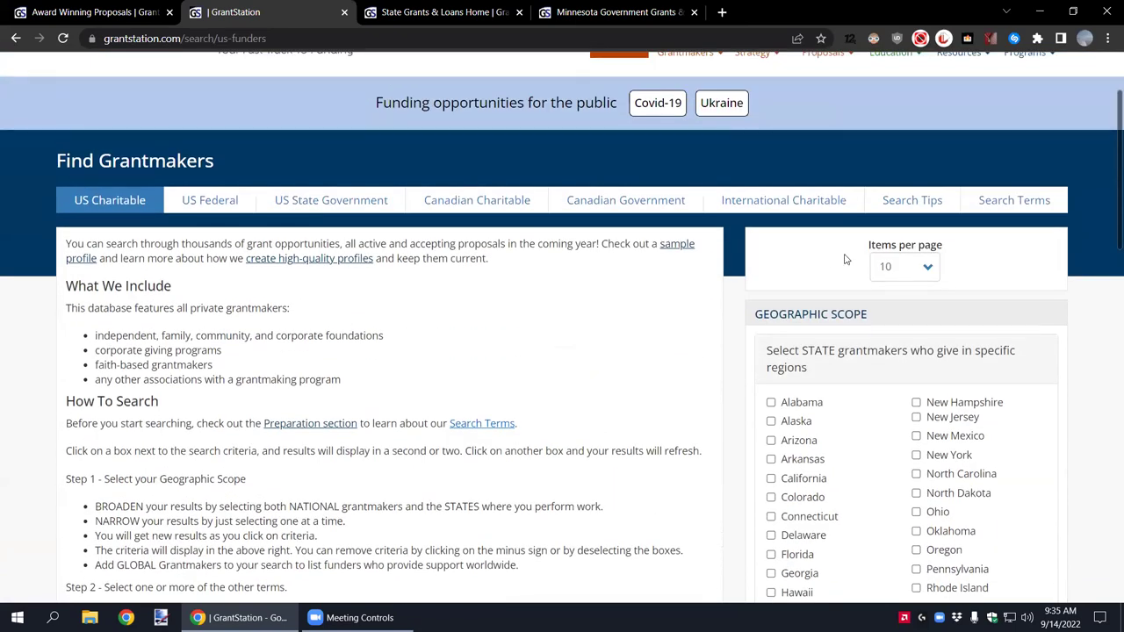
scroll(1056, 305, "down", 6)
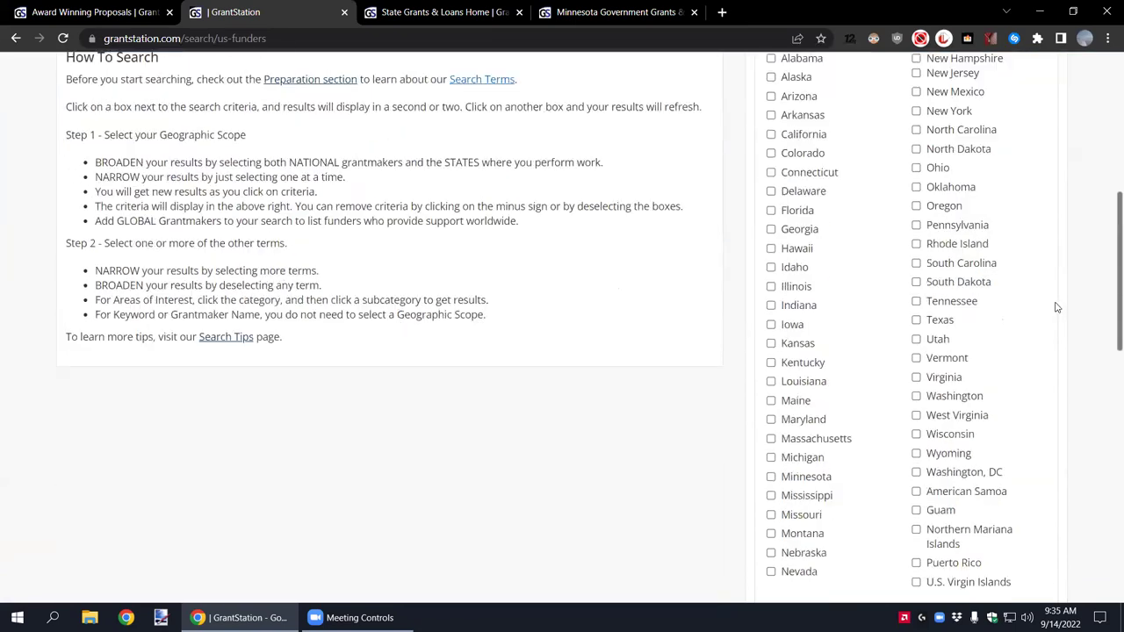
scroll(1057, 306, "down", 1)
scroll(1056, 306, "up", 7)
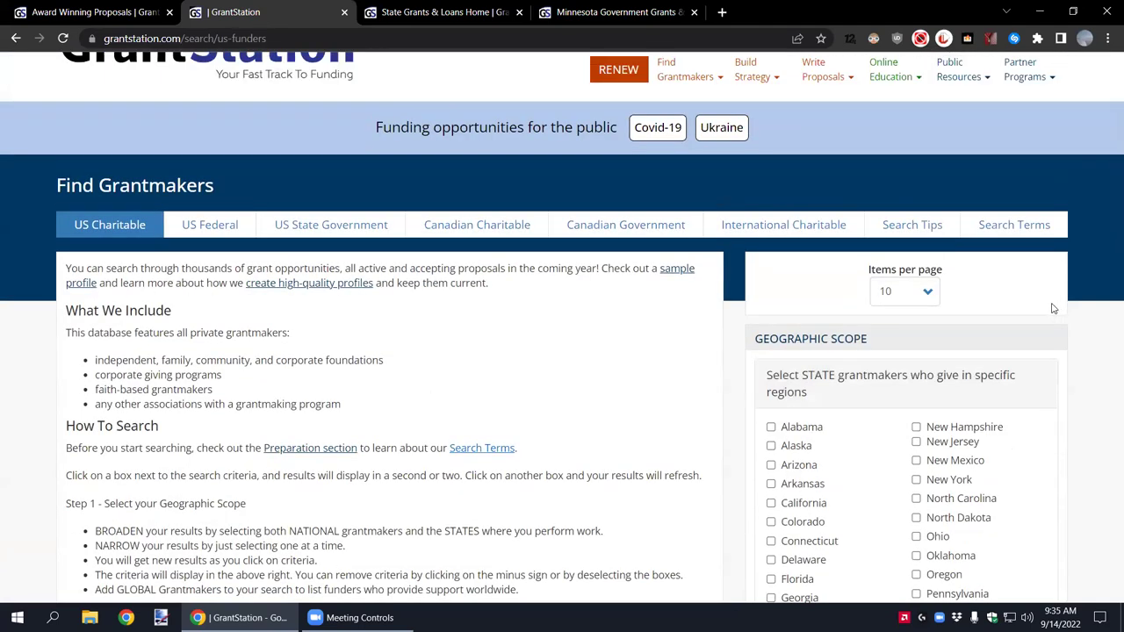
Step: Filter the charitable grantmakers by geographic scope to those who give in Minnesota
scroll(1054, 307, "down", 1)
left_click_drag(875, 252, 749, 256)
scroll(952, 282, "down", 7)
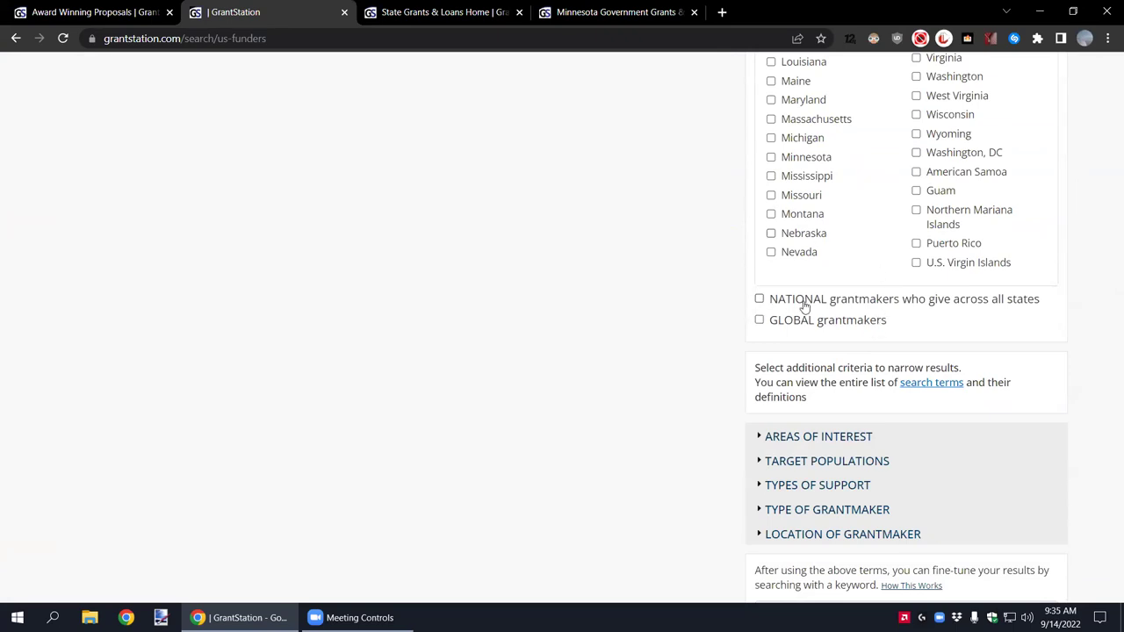
scroll(812, 263, "up", 1)
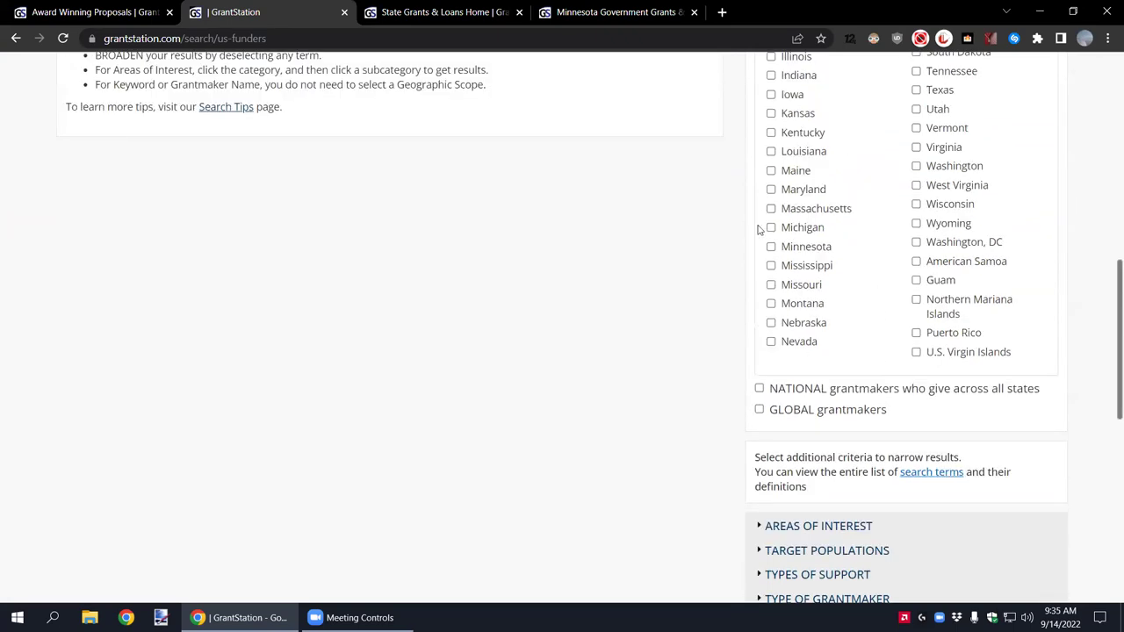
left_click(771, 248)
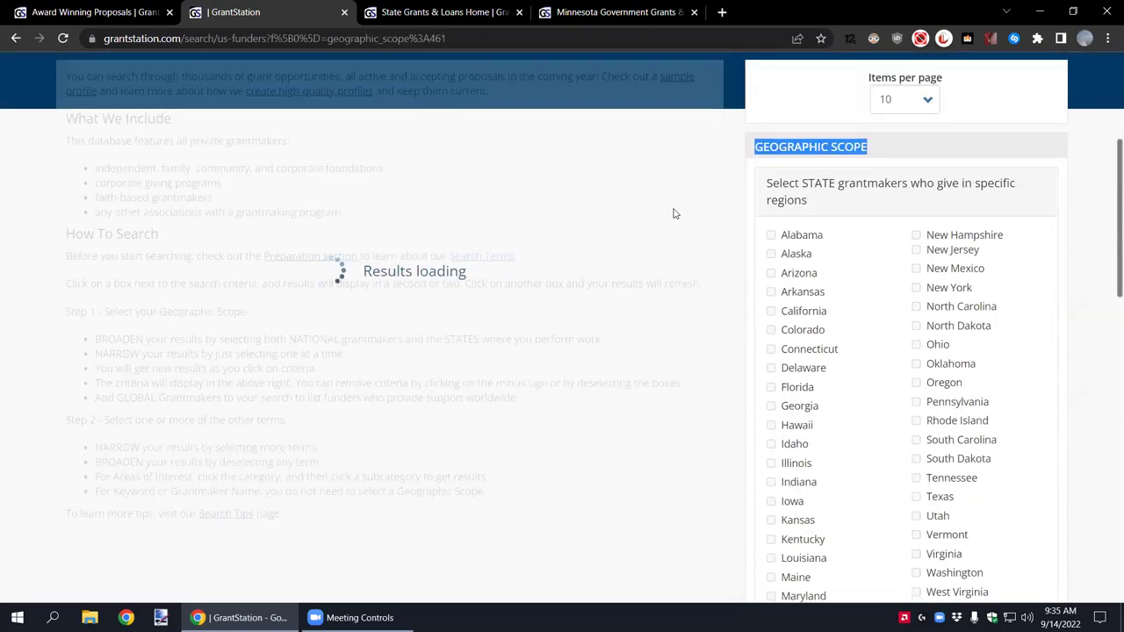
Step: Add national grantmakers who give across all states to the geographic scope and review the search criteria
scroll(866, 258, "down", 2)
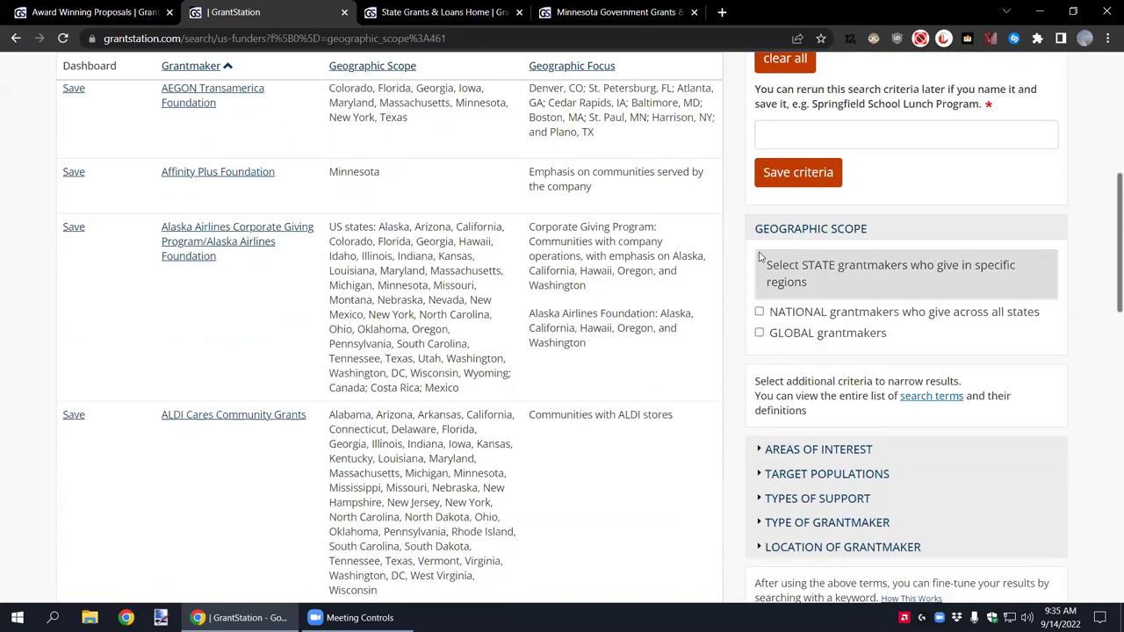
left_click(760, 312)
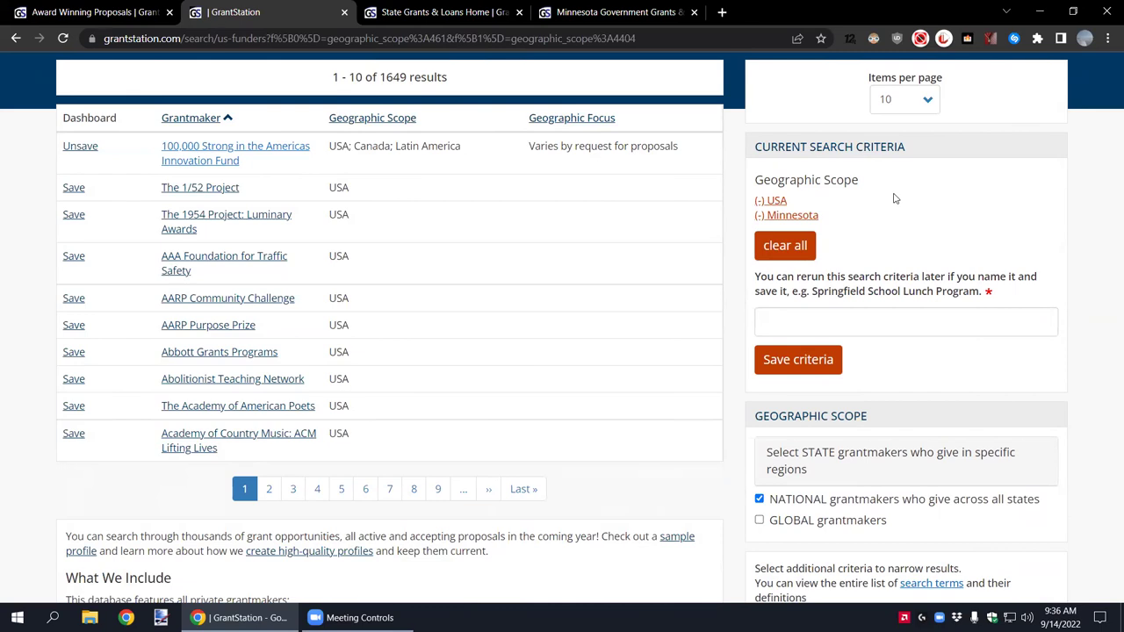
scroll(895, 201, "down", 2)
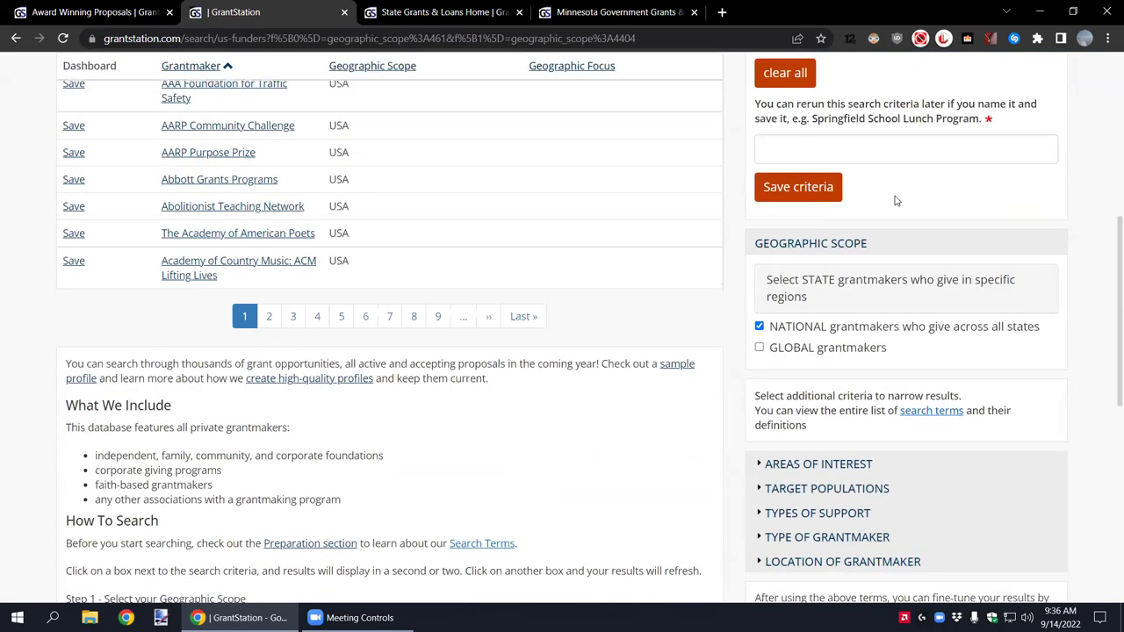
scroll(896, 201, "up", 2)
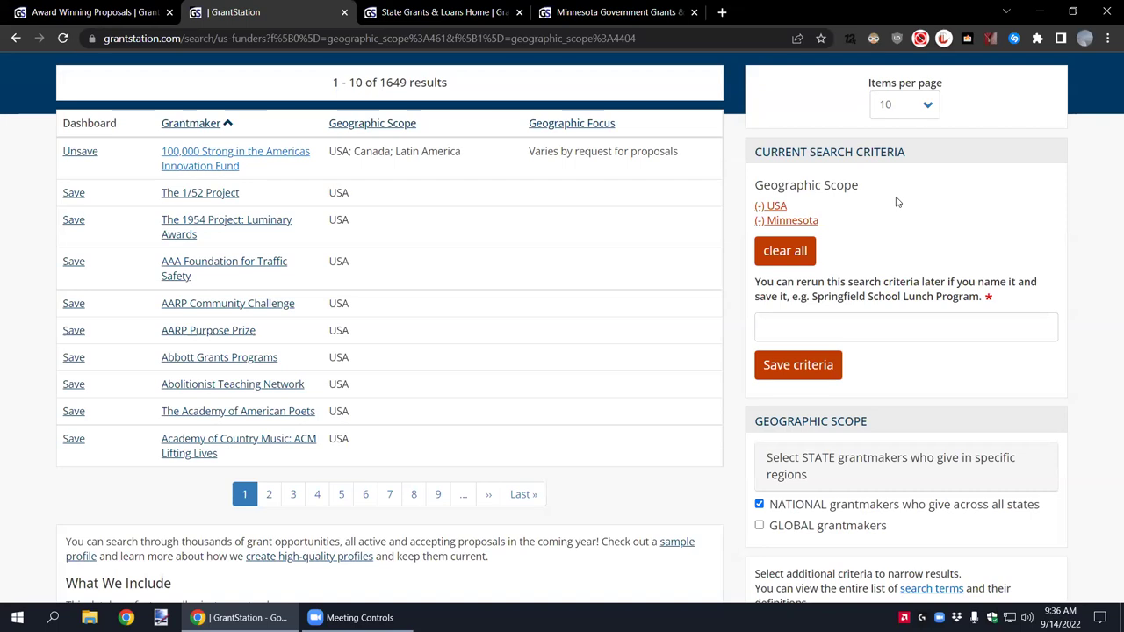
Step: Examine the Geographic Scope section, the current search criteria and the number of charitable results
scroll(897, 210, "down", 3)
left_click_drag(889, 251, 753, 252)
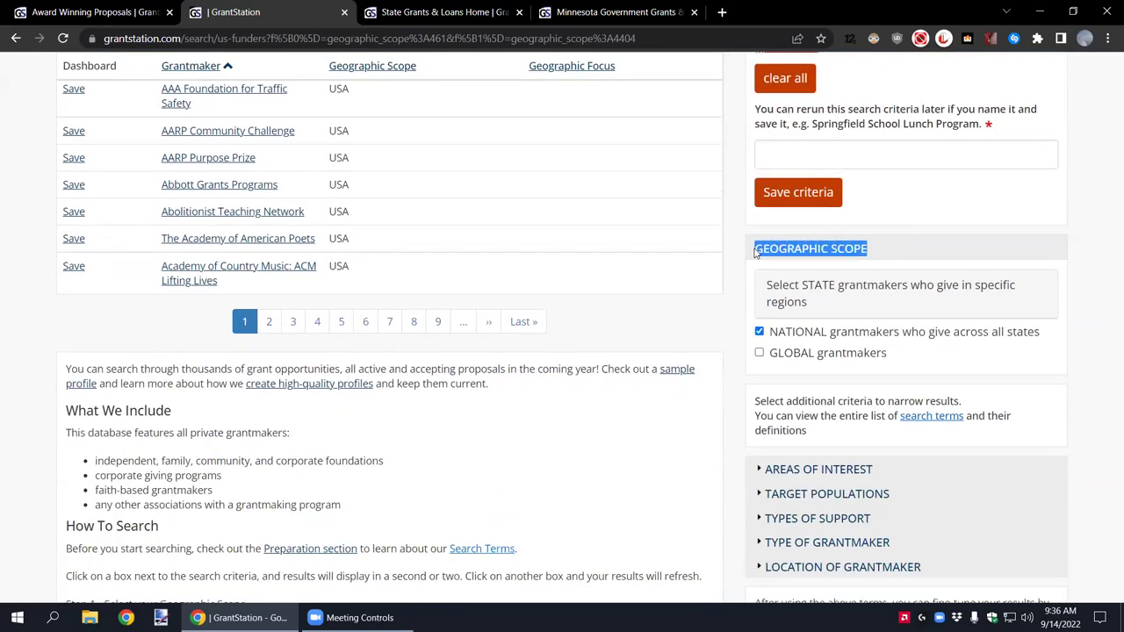
left_click(887, 252)
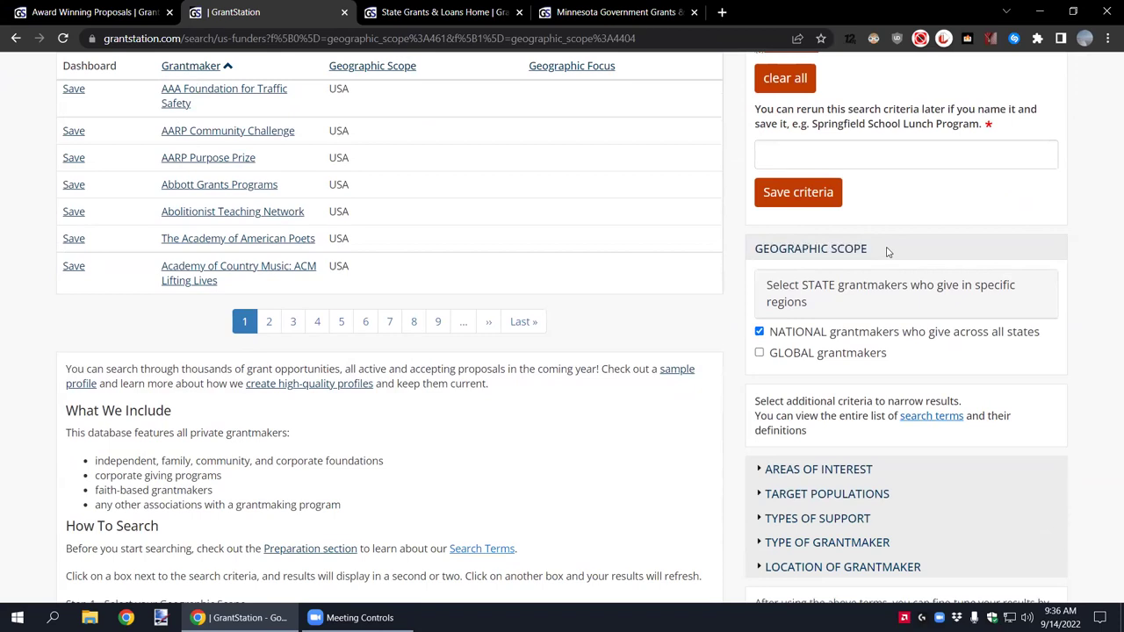
scroll(886, 252, "up", 3)
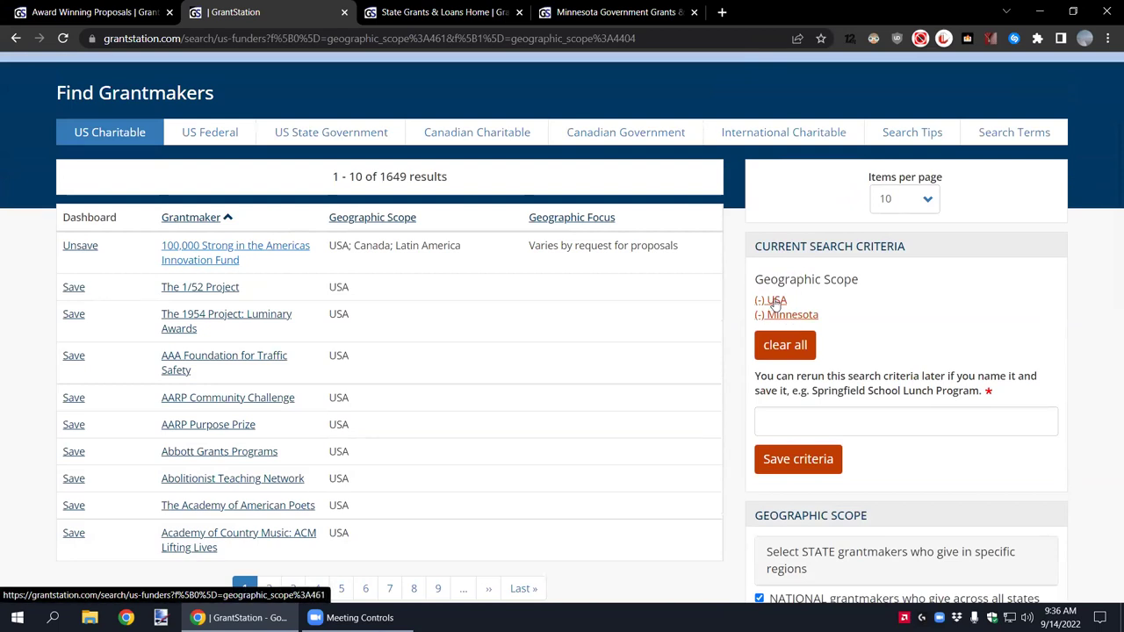
left_click_drag(384, 177, 410, 177)
left_click(409, 177)
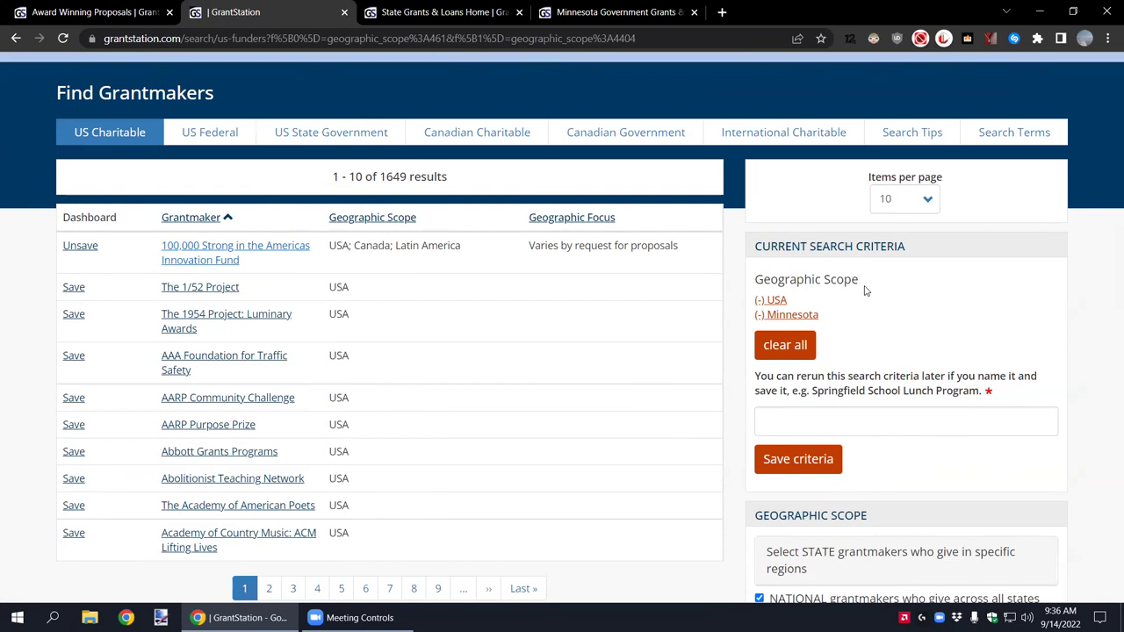
Step: Narrow the charitable grantmakers to the Education area of interest After-School/Out-of-School Programs
scroll(864, 291, "down", 5)
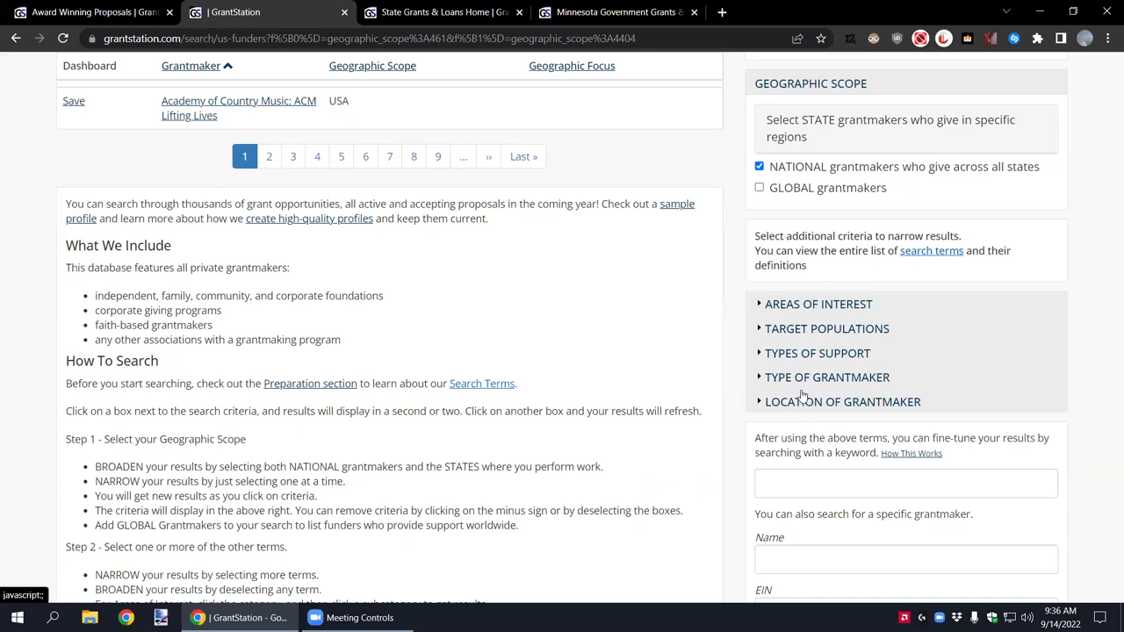
left_click(799, 305)
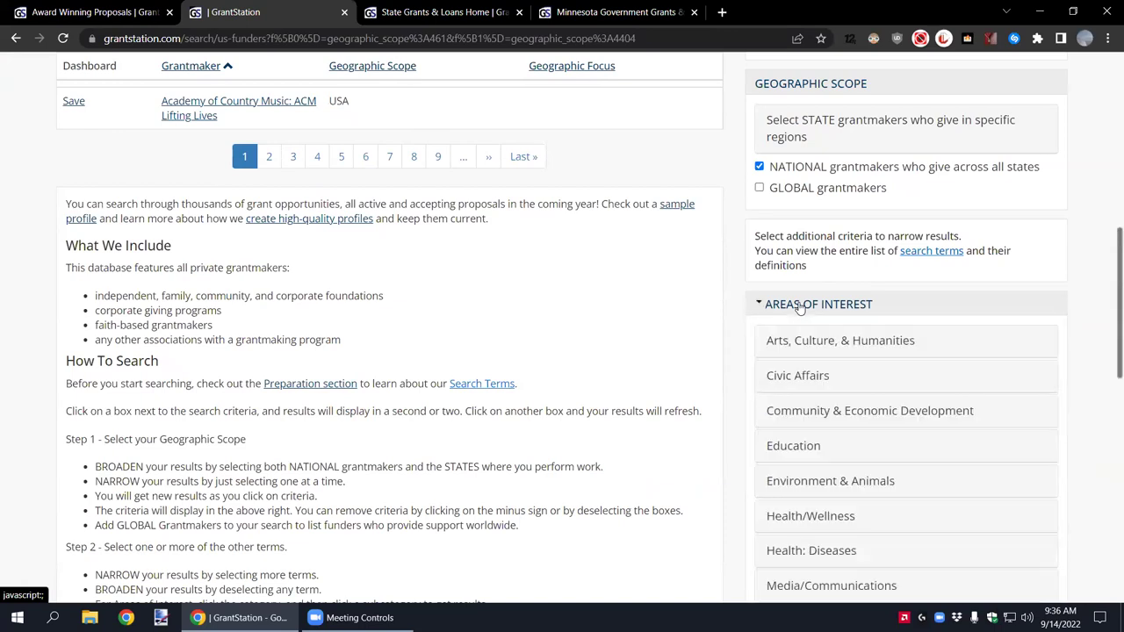
scroll(802, 303, "down", 2)
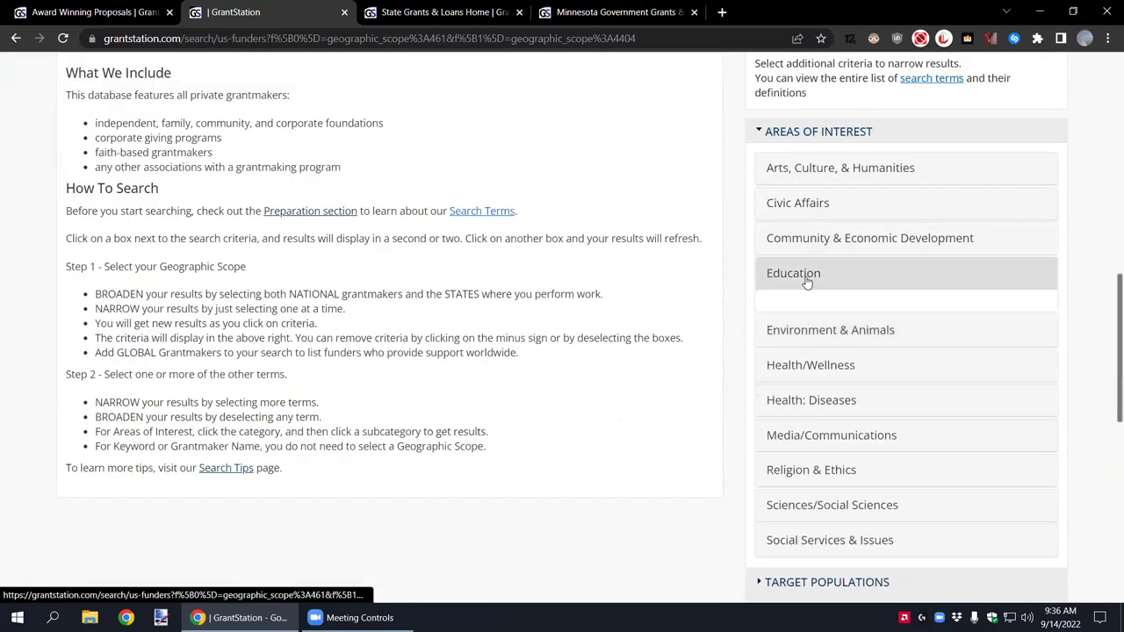
left_click(804, 285)
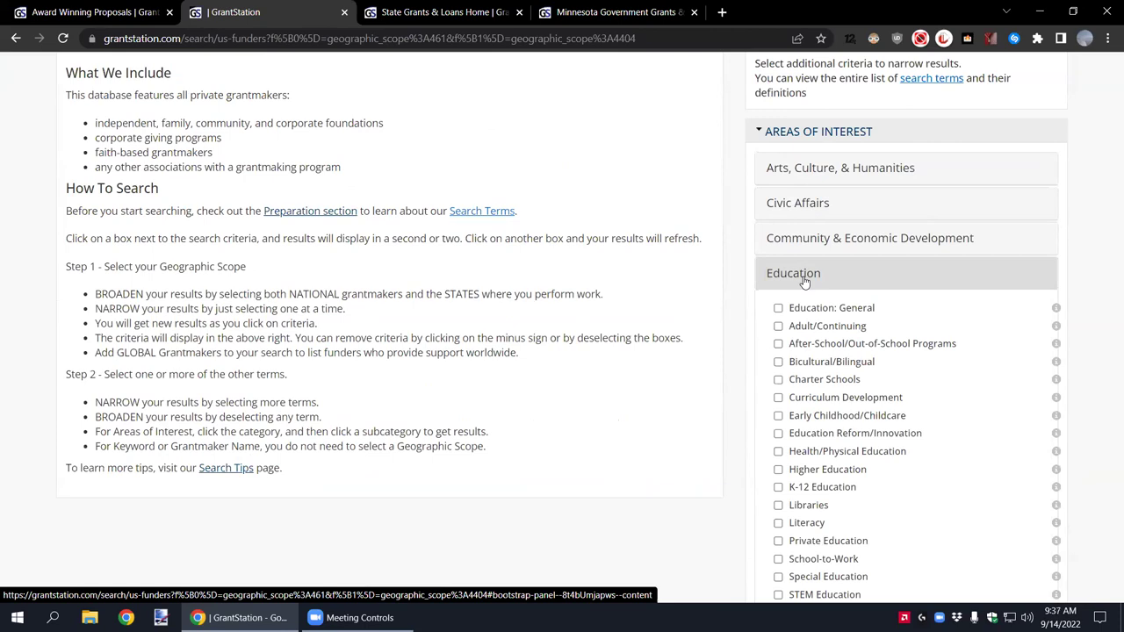
left_click(803, 281)
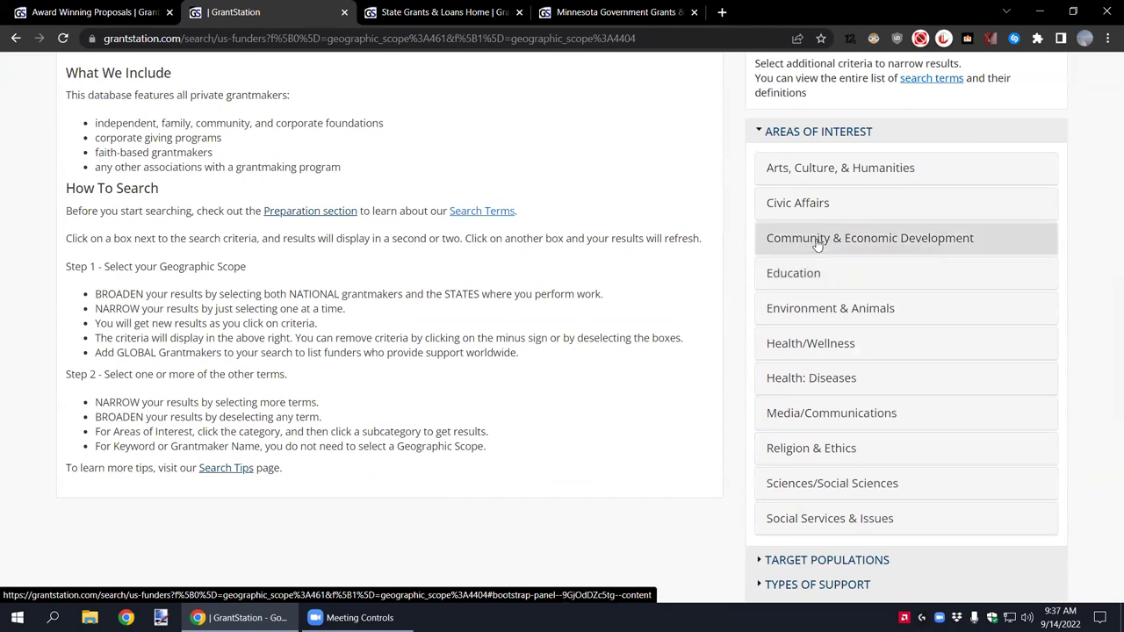
left_click(819, 280)
scroll(830, 216, "down", 2)
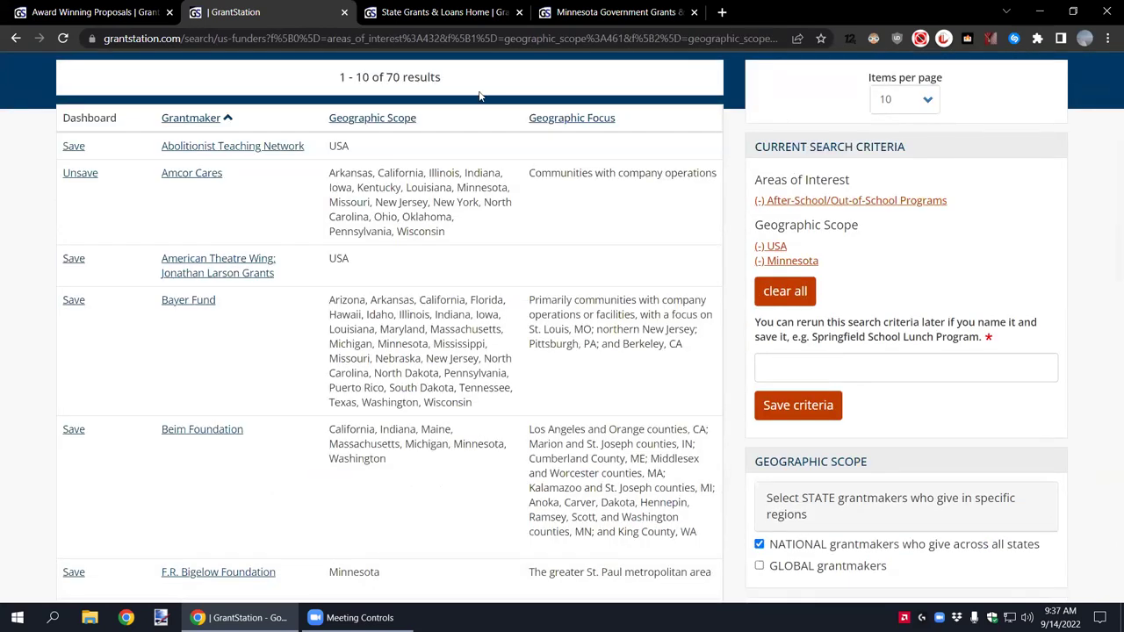
Step: Add the Education area of interest Bicultural/Bilingual to the charitable search criteria and check the number of results
left_click_drag(385, 78, 445, 81)
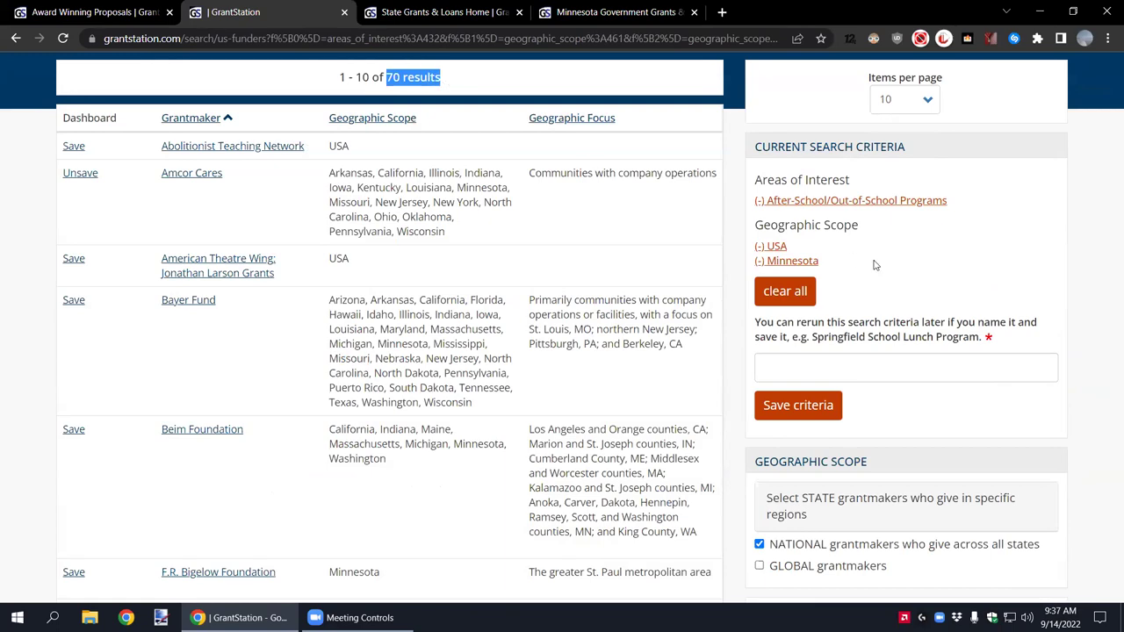
scroll(873, 290, "down", 5)
left_click(801, 303)
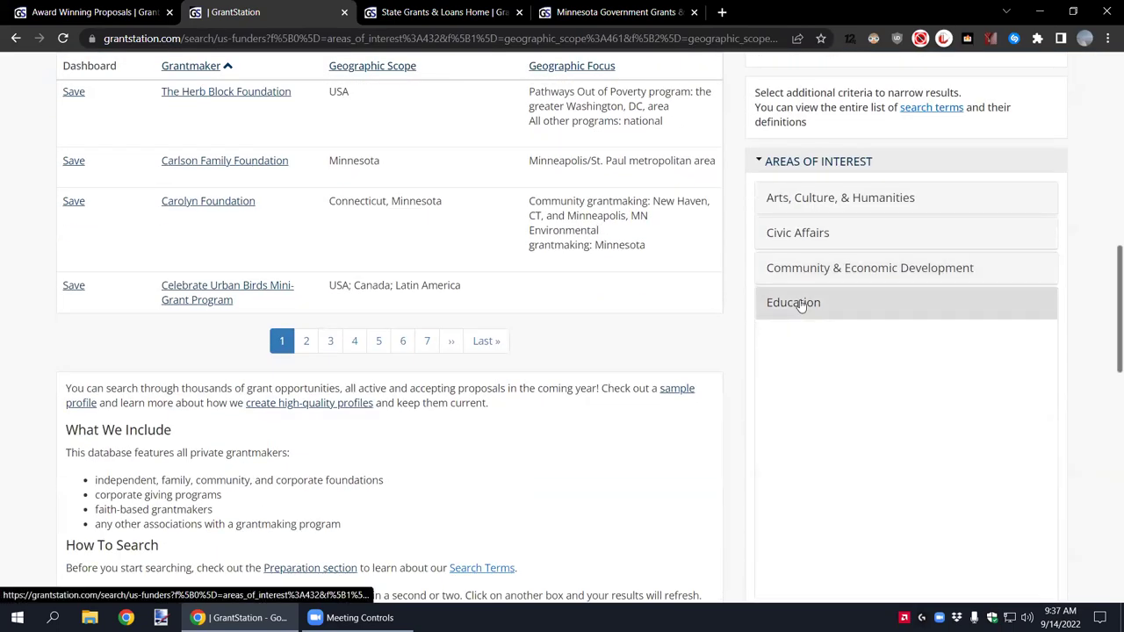
scroll(861, 283, "down", 2)
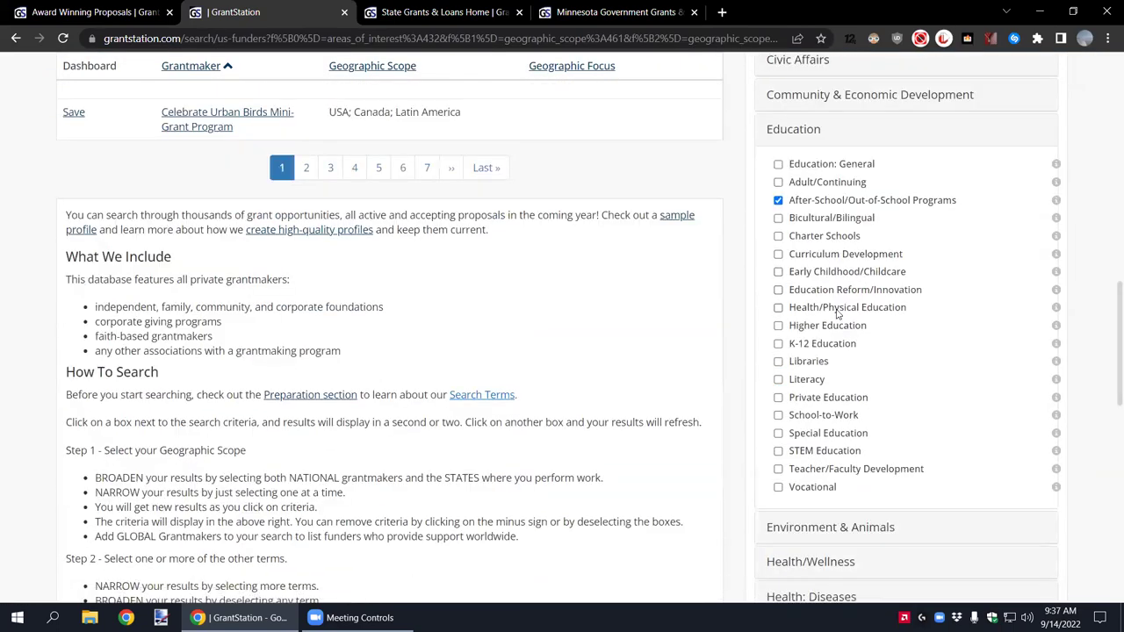
left_click(778, 220)
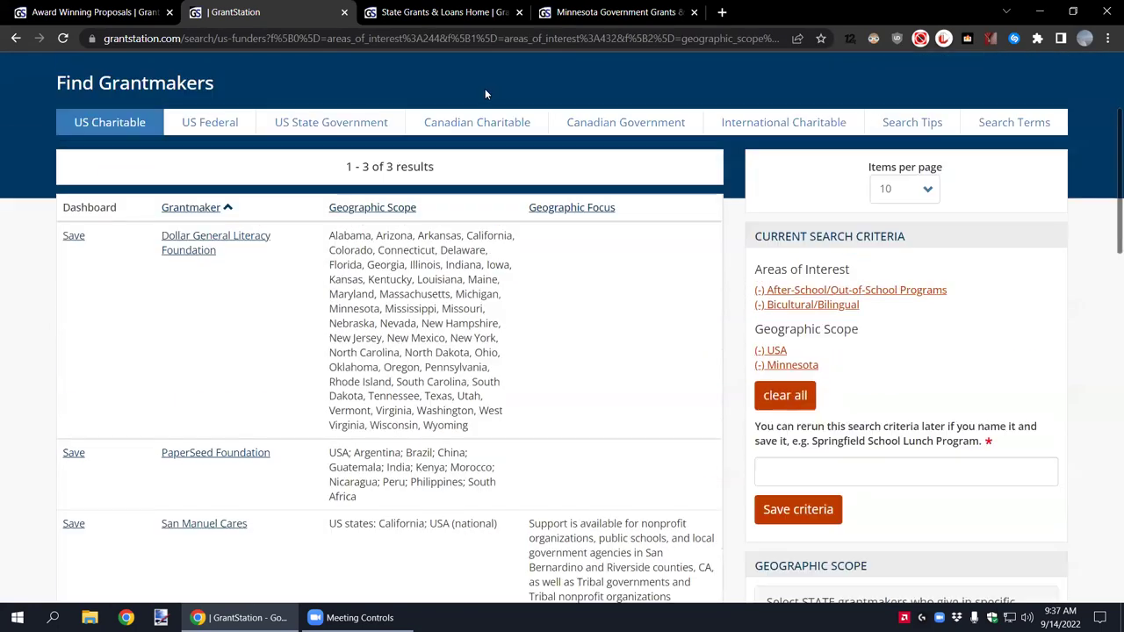
scroll(485, 89, "up", 2)
left_click_drag(387, 167, 440, 171)
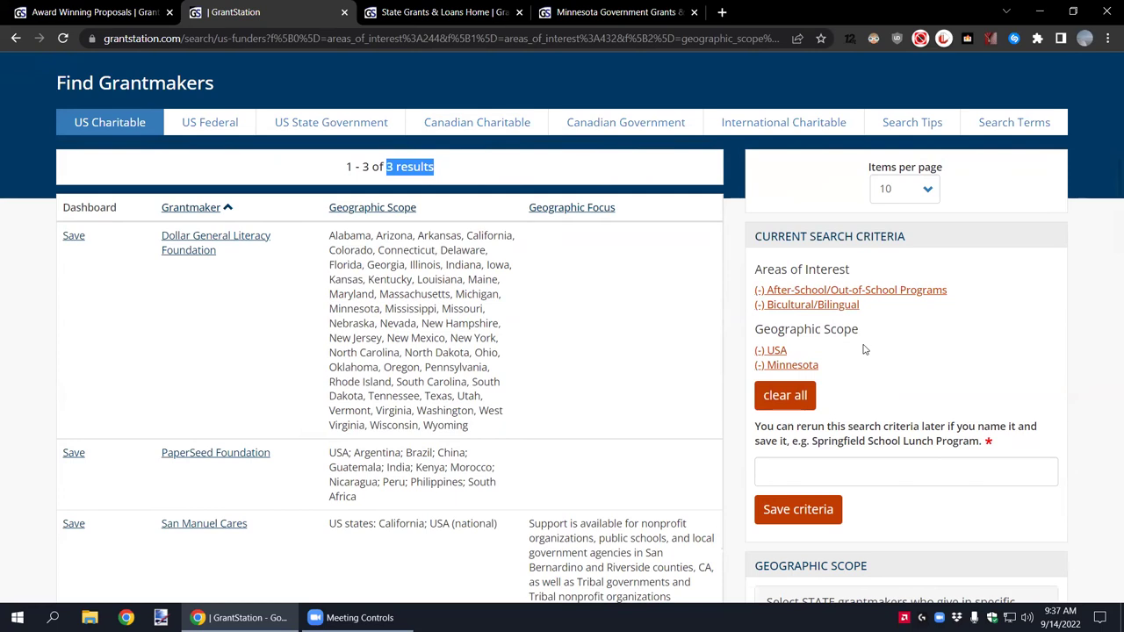
Step: Remove After-School/Out-of-School Programs from the search criteria and check the number of results
left_click(759, 291)
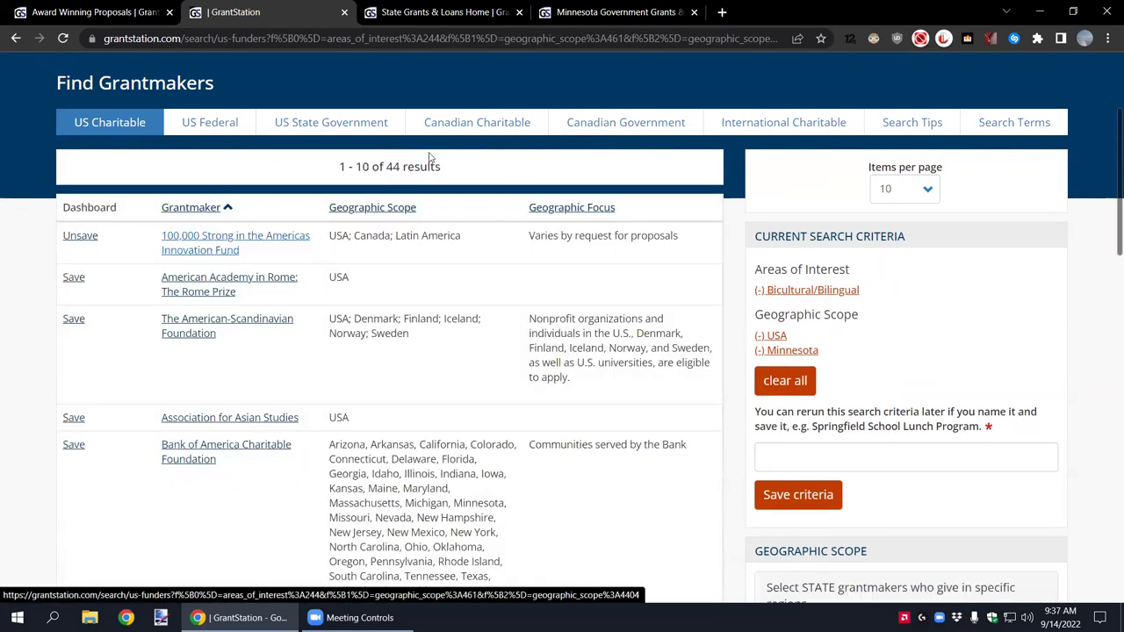
left_click_drag(385, 166, 465, 170)
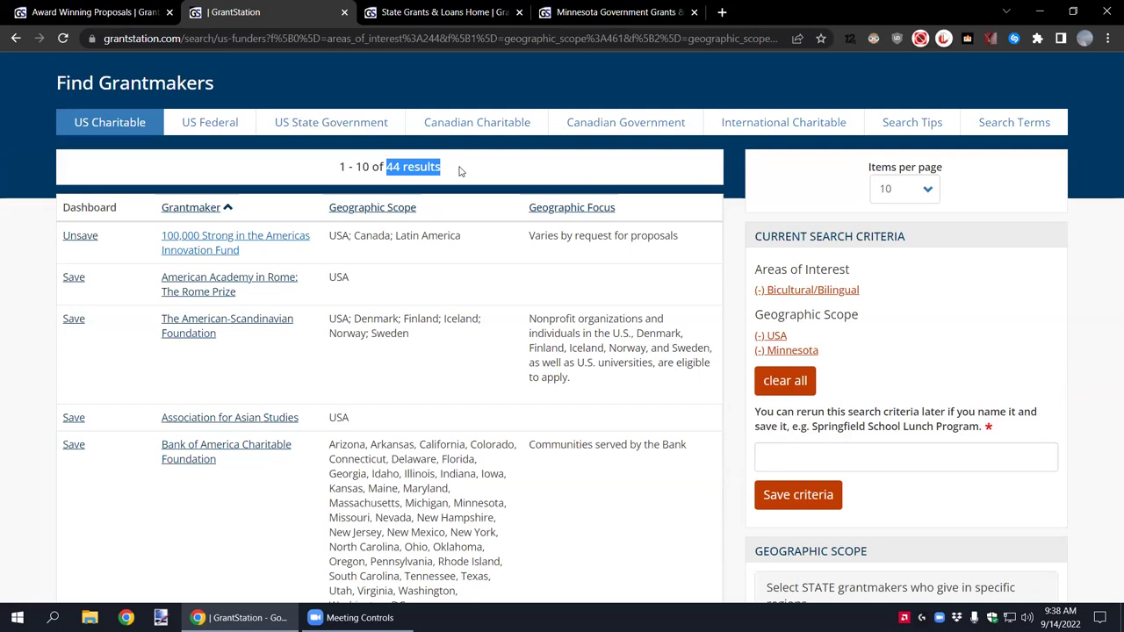
left_click(459, 171)
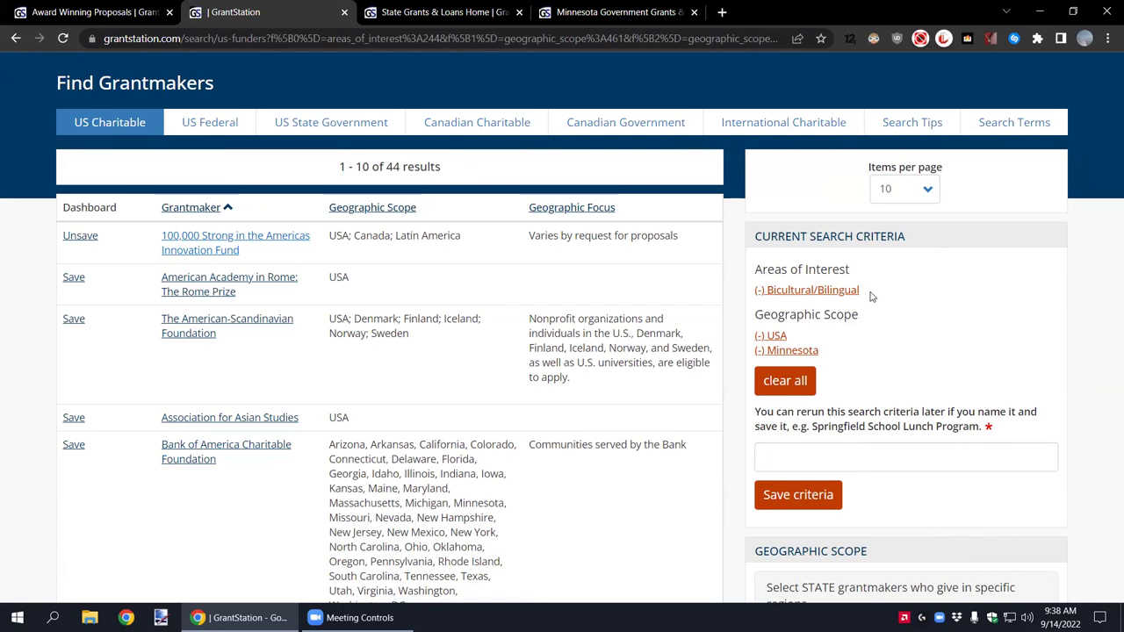
Step: Clear all search criteria and set the geographic scope to Minnesota plus national grantmakers who give across all states
left_click(783, 386)
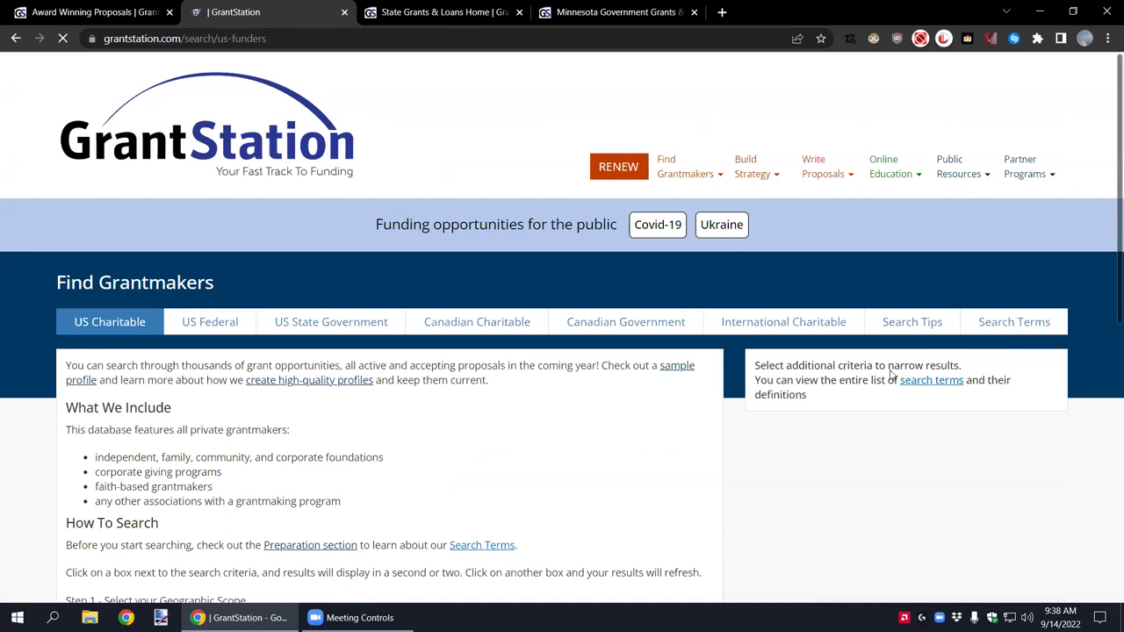
scroll(858, 363, "down", 3)
scroll(858, 363, "down", 3)
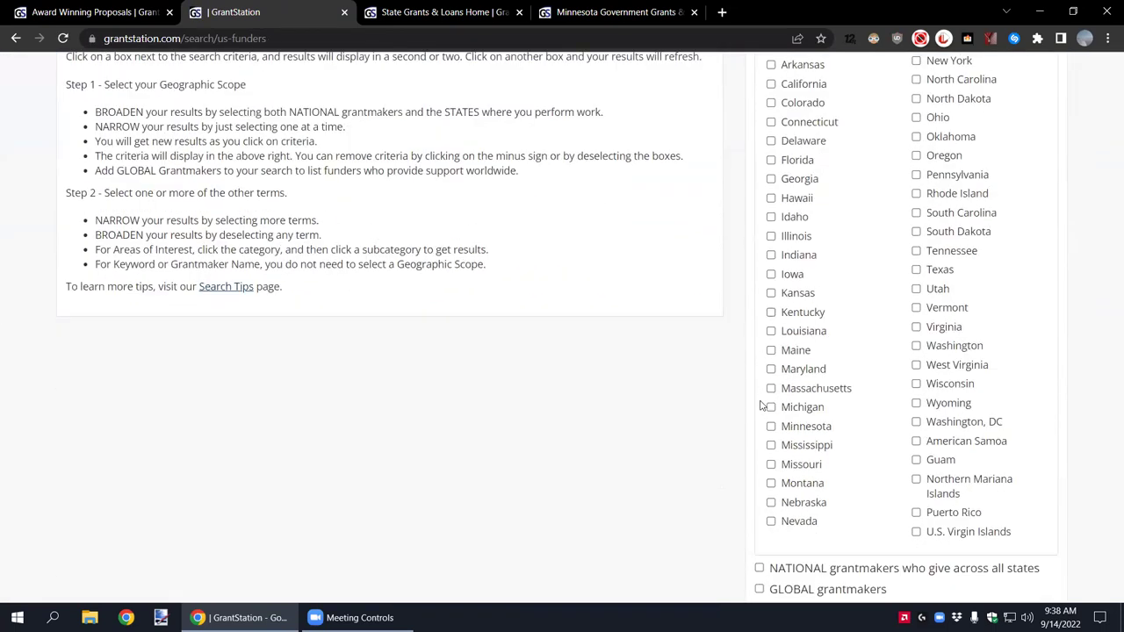
left_click(771, 426)
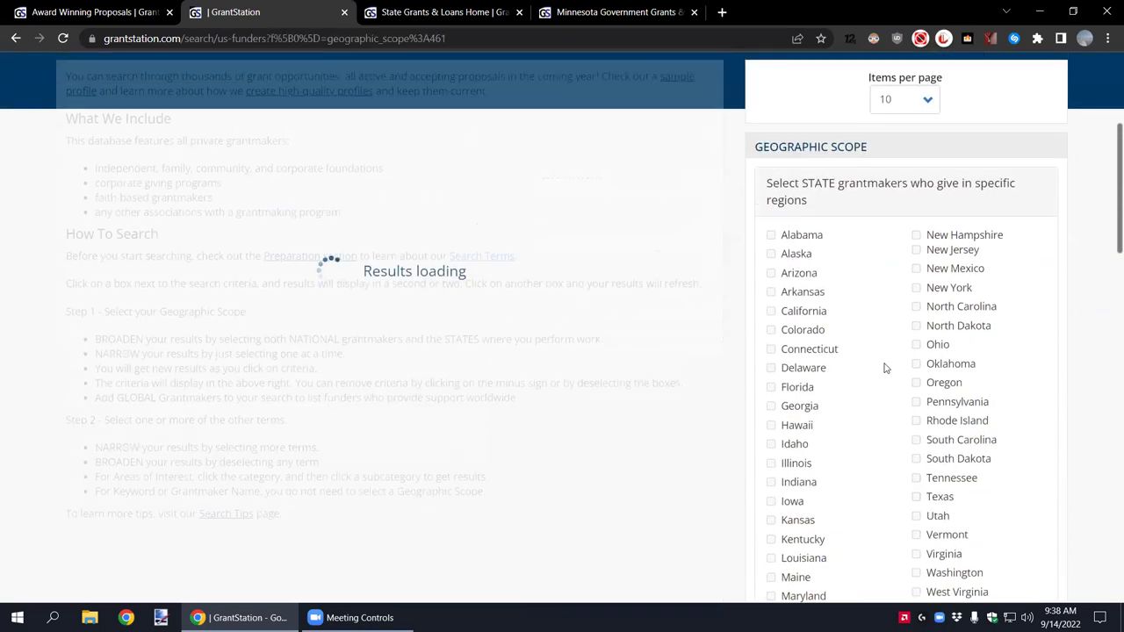
scroll(861, 347, "down", 3)
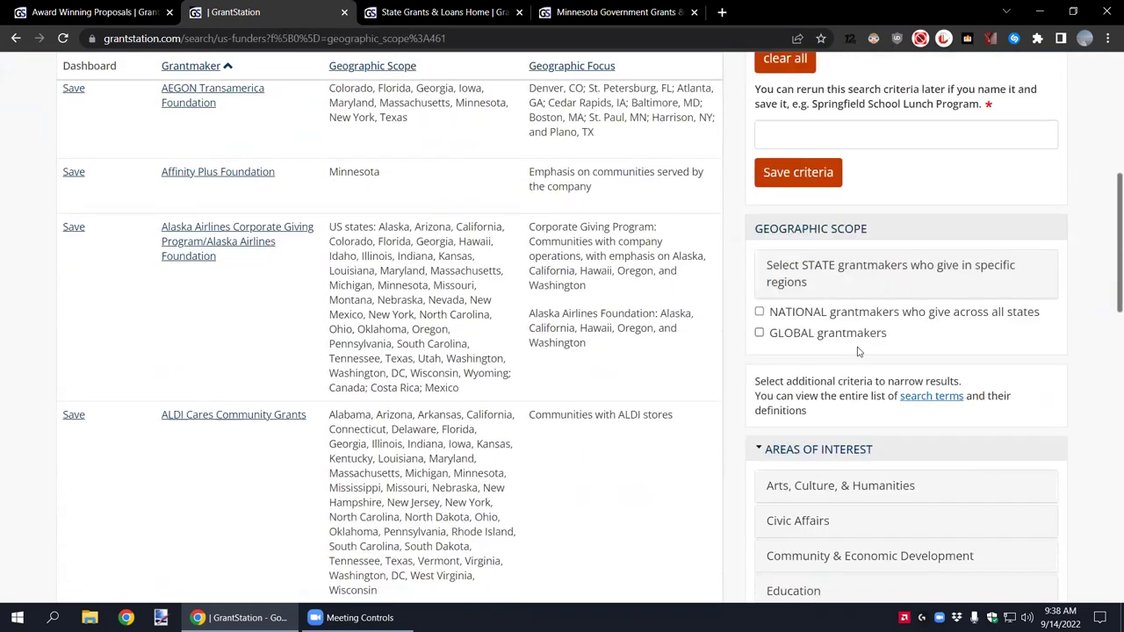
left_click(759, 312)
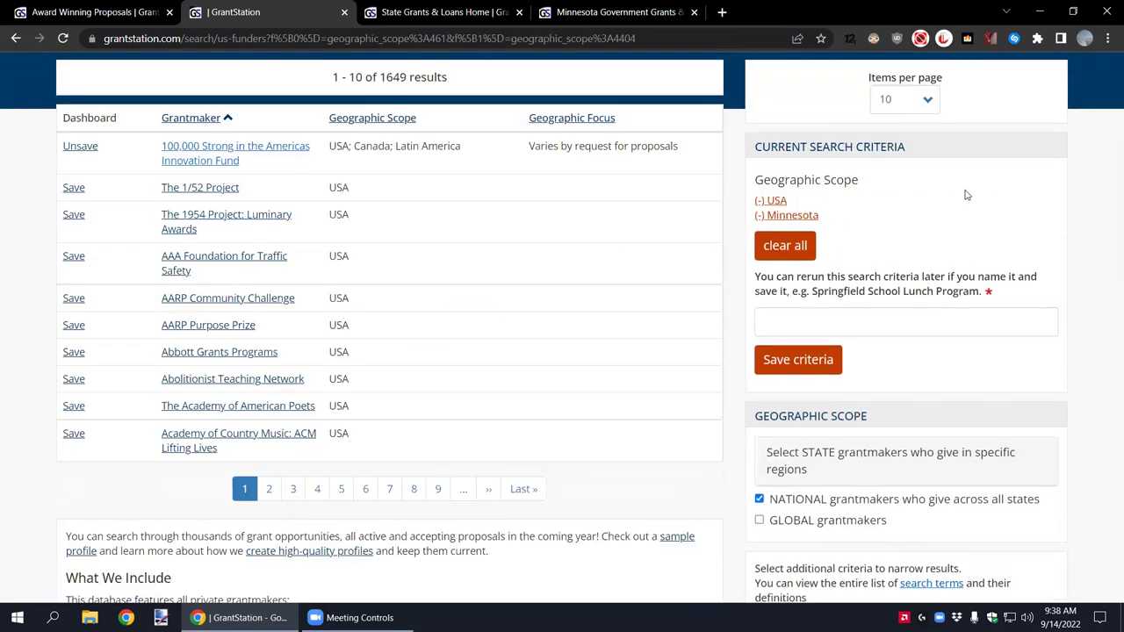
Step: Narrow the grantmakers to the Environment & Animals area of interest Animal Welfare and check the number of results
scroll(965, 195, "down", 6)
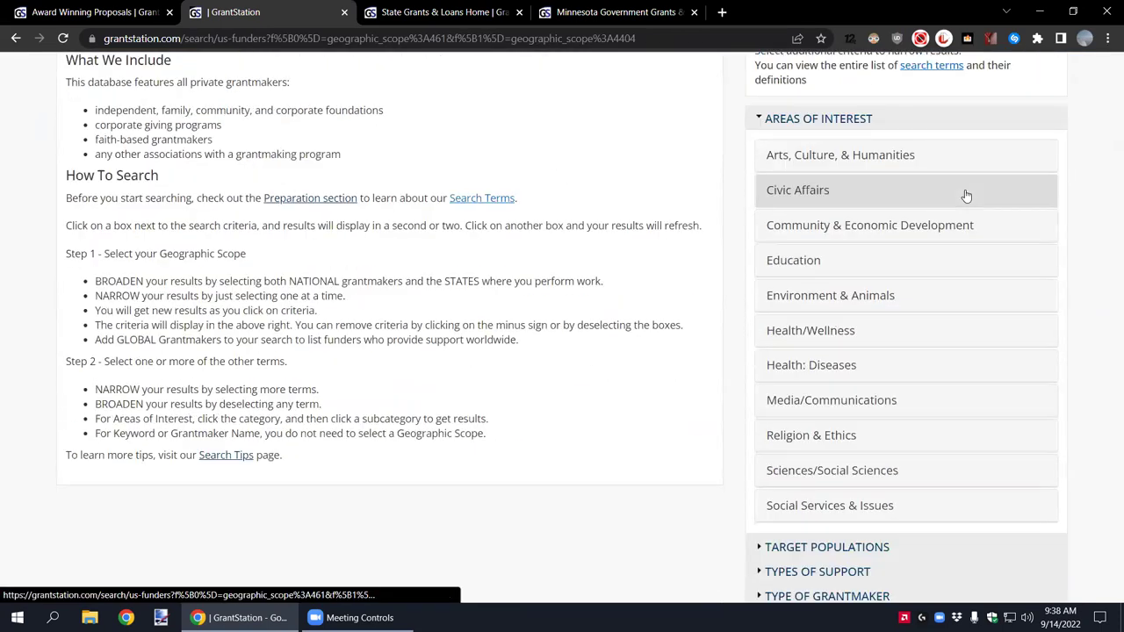
left_click(851, 301)
scroll(898, 278, "down", 2)
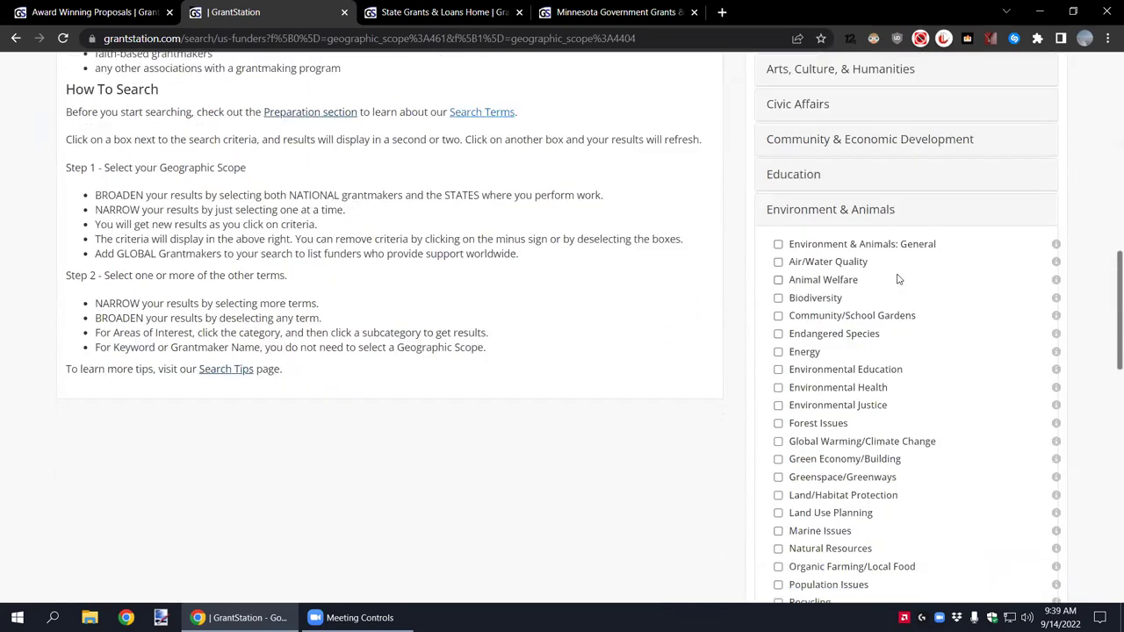
left_click(779, 193)
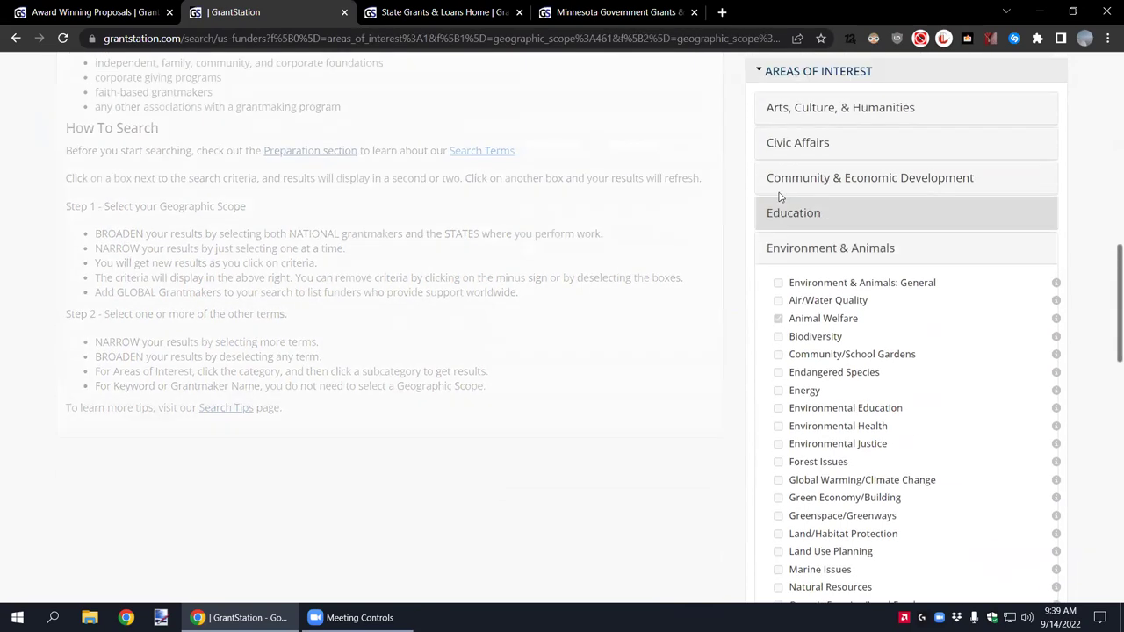
left_click_drag(387, 77, 442, 79)
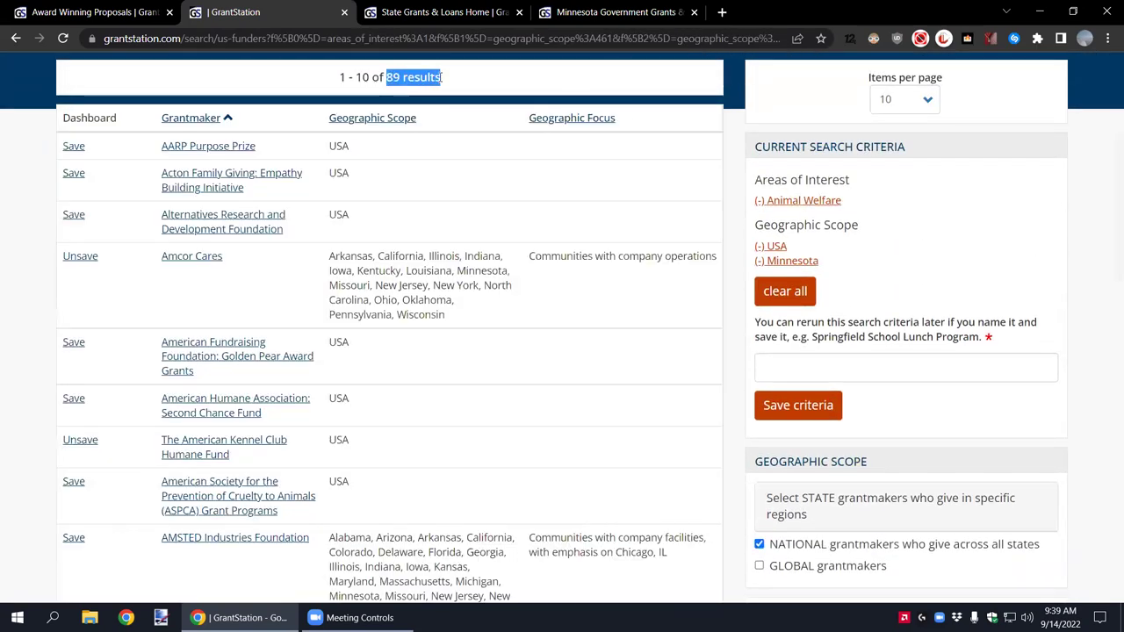
left_click(490, 85)
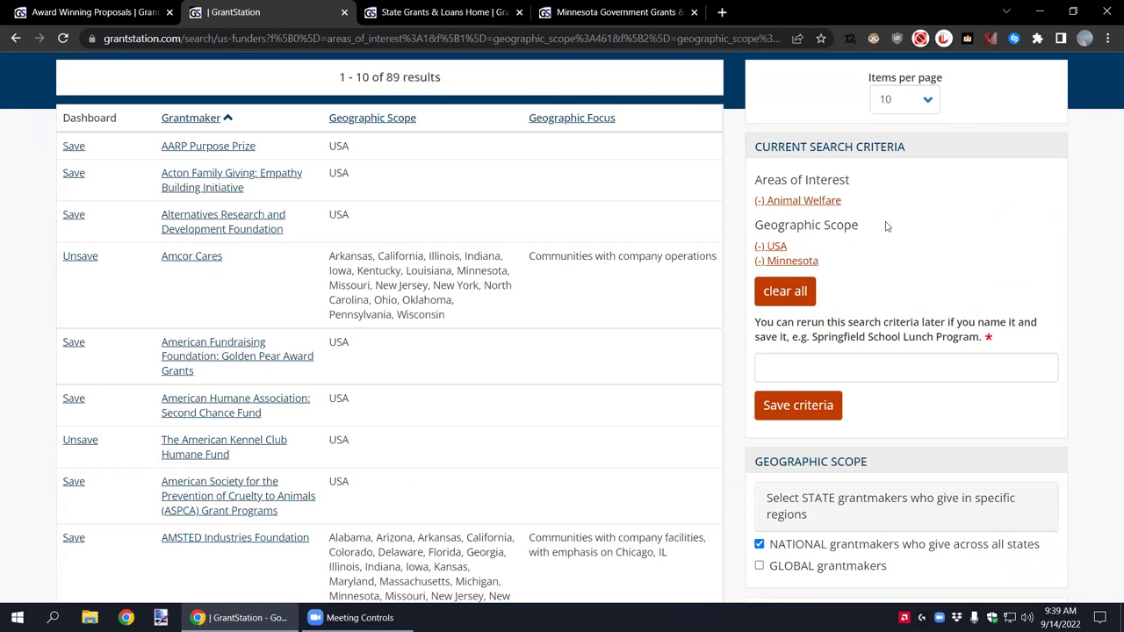
Step: Narrow the Animal Welfare grantmakers to the General Operating Support type of support and check the number of results
scroll(921, 252, "down", 3)
scroll(921, 252, "down", 7)
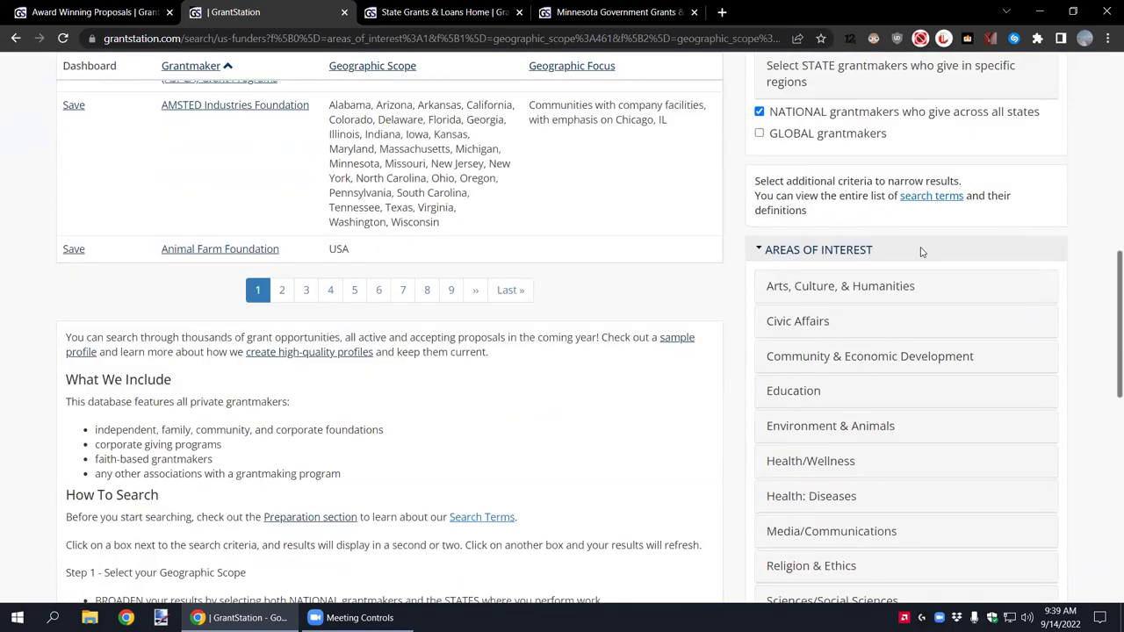
left_click(840, 356)
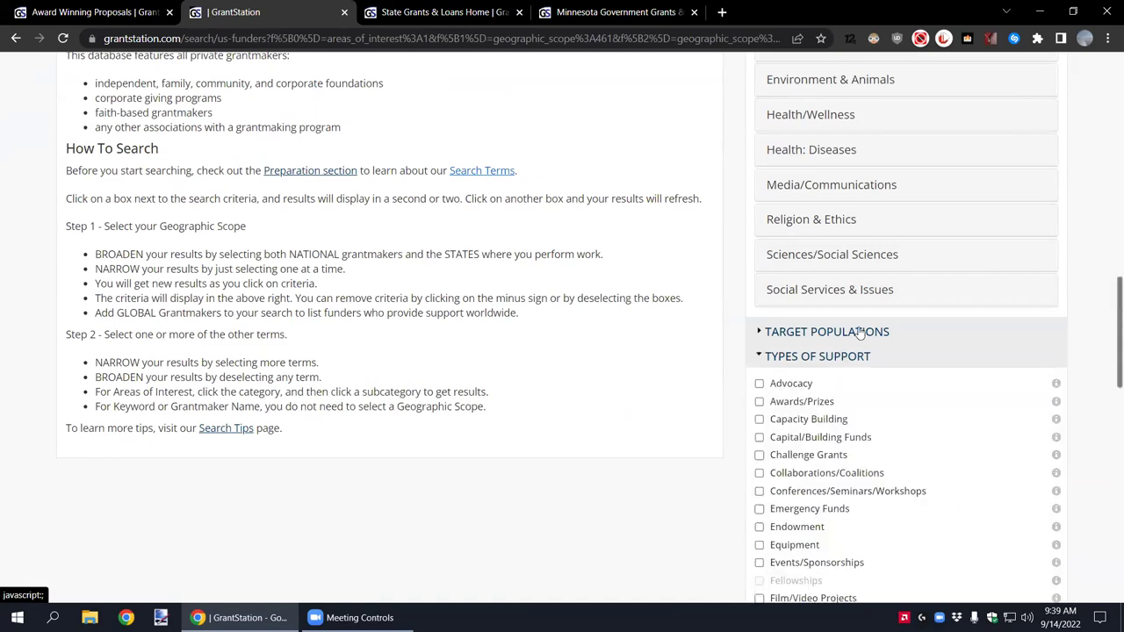
scroll(869, 281, "down", 3)
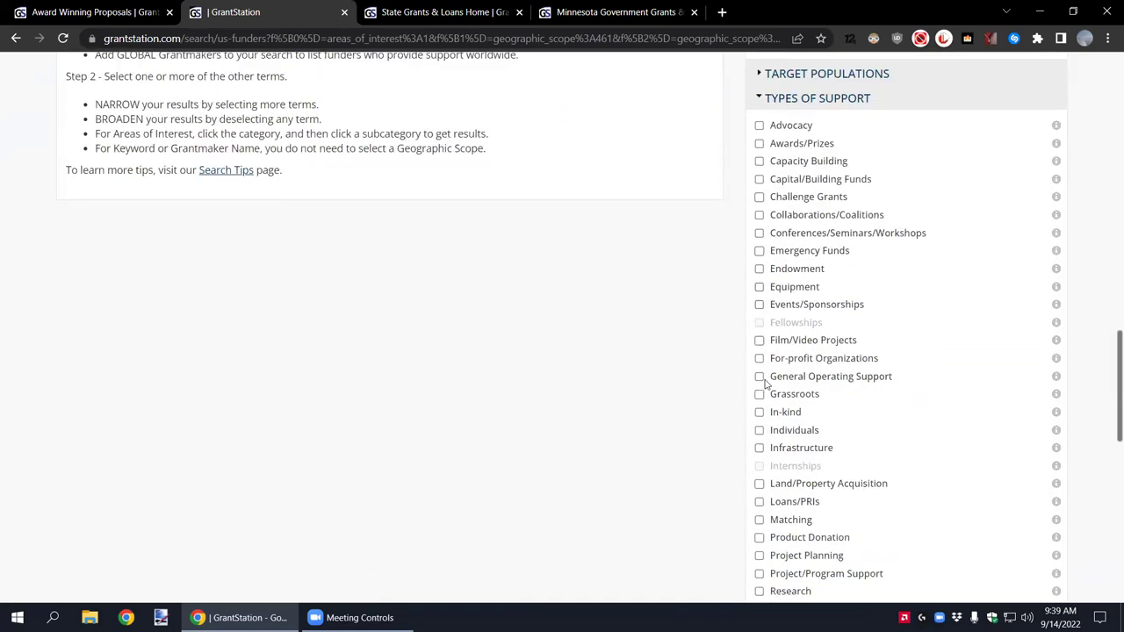
scroll(760, 380, "up", 10)
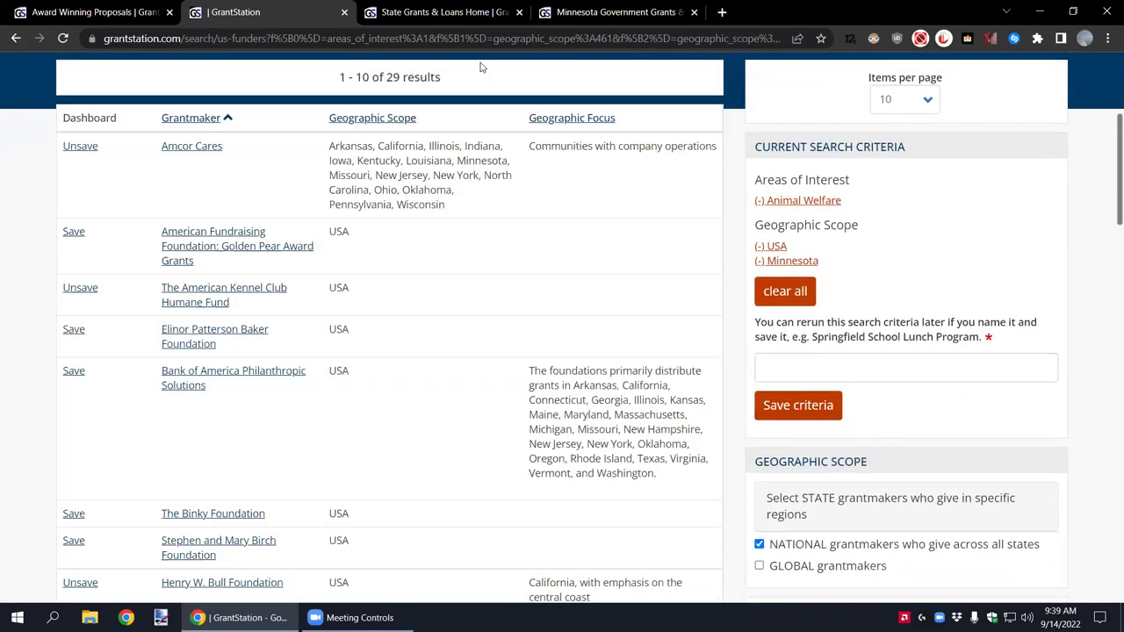
left_click_drag(387, 78, 446, 80)
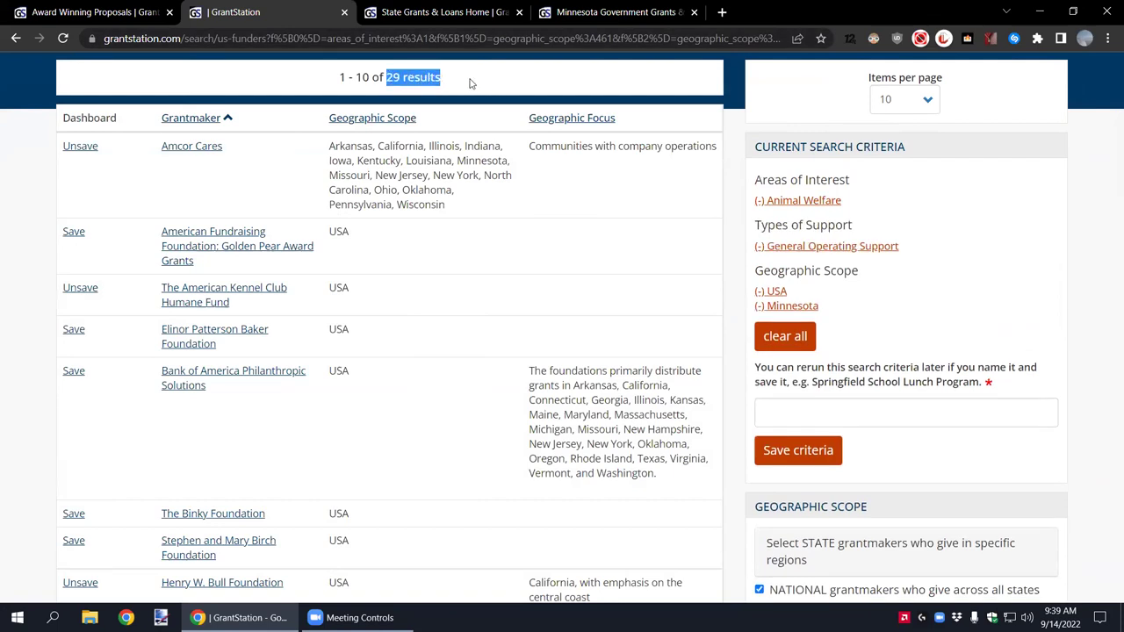
left_click(462, 82)
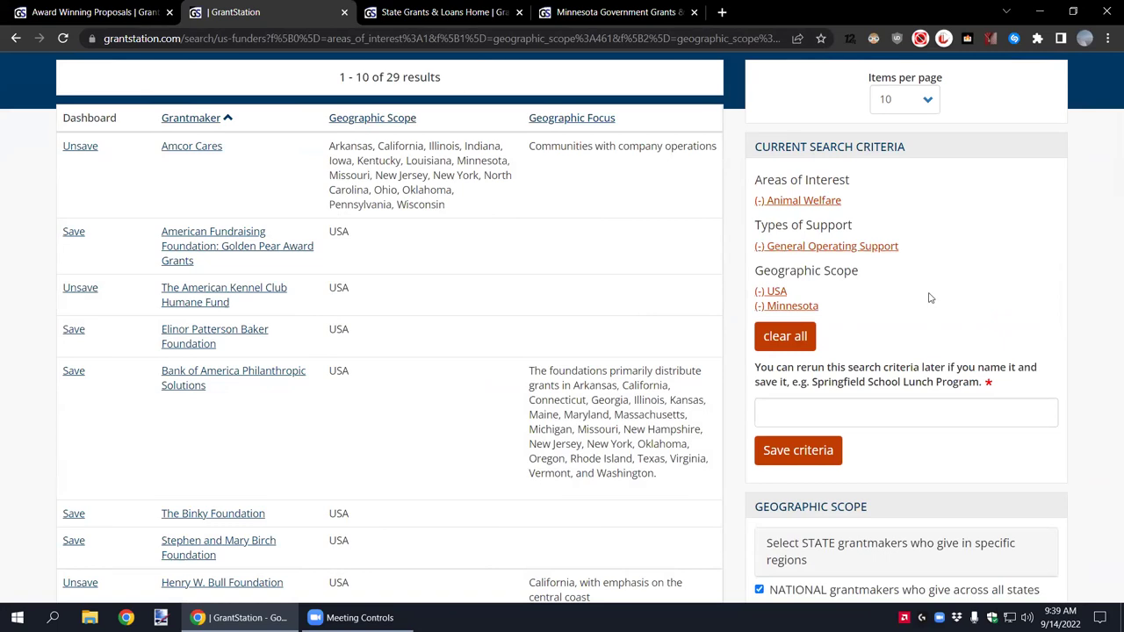
scroll(929, 296, "down", 3)
scroll(929, 297, "up", 3)
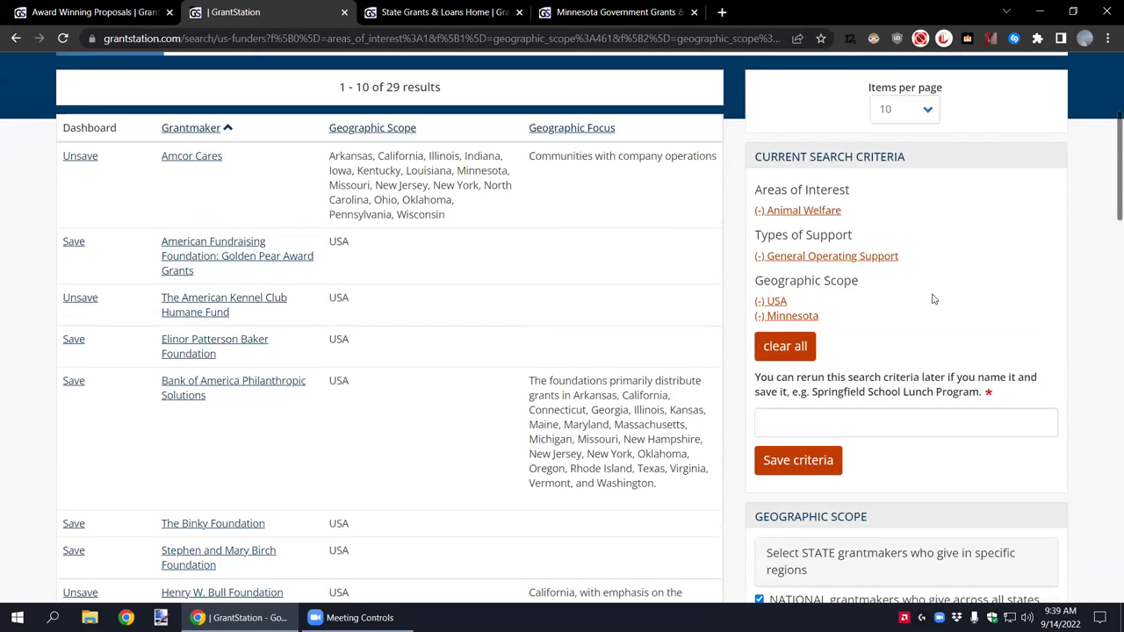
Step: Replace General Operating Support with Equipment as the type of support and check the number of results
left_click(758, 256)
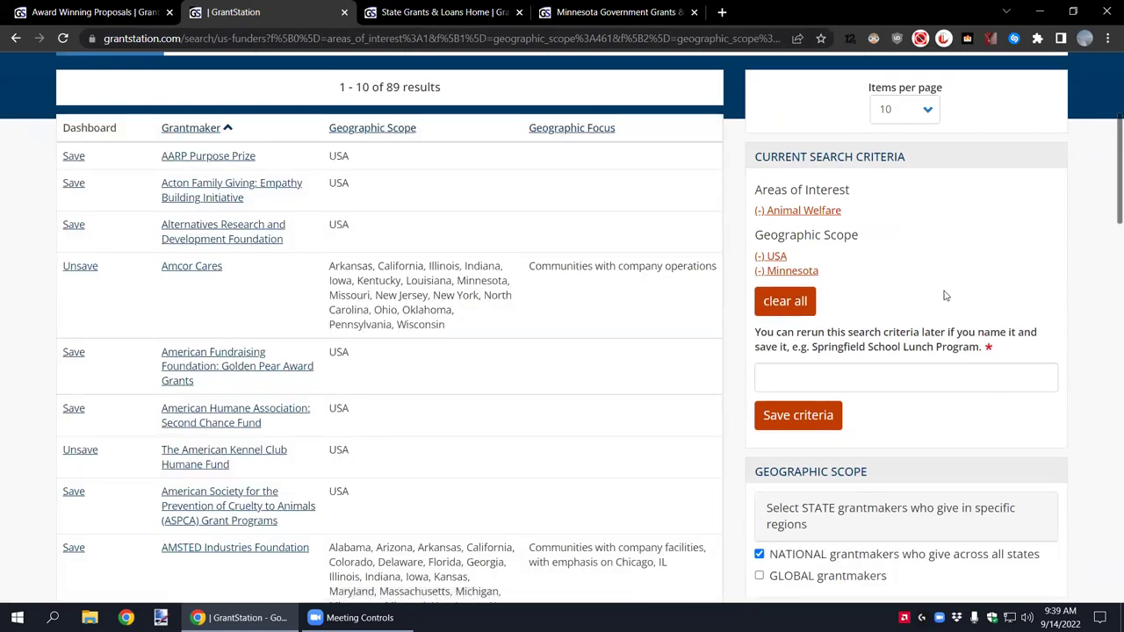
scroll(944, 296, "down", 15)
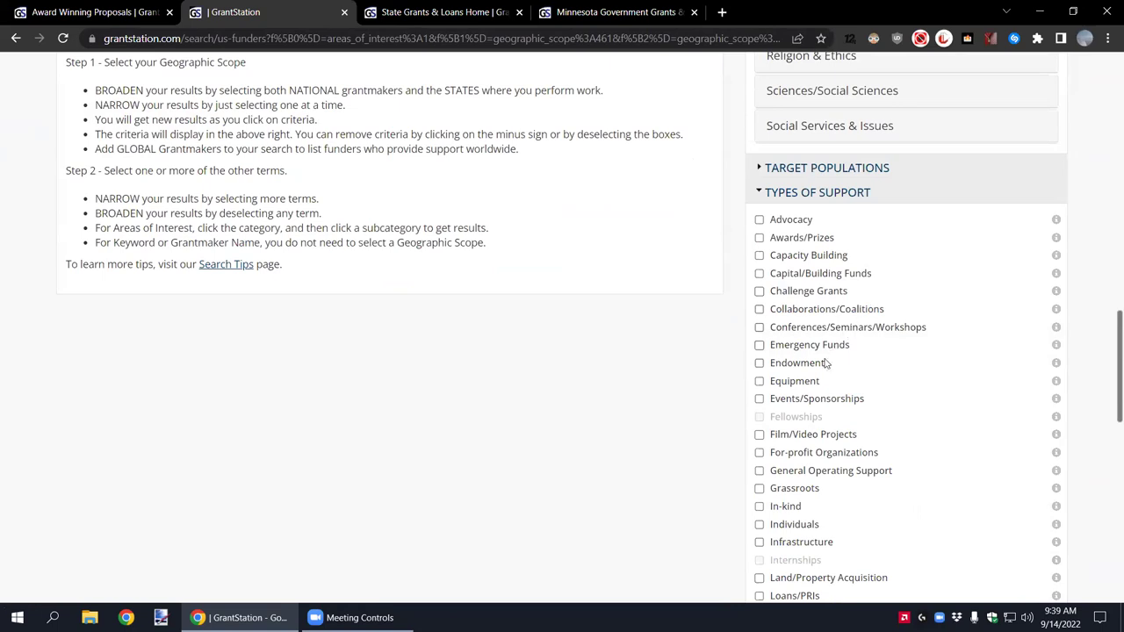
left_click(760, 381)
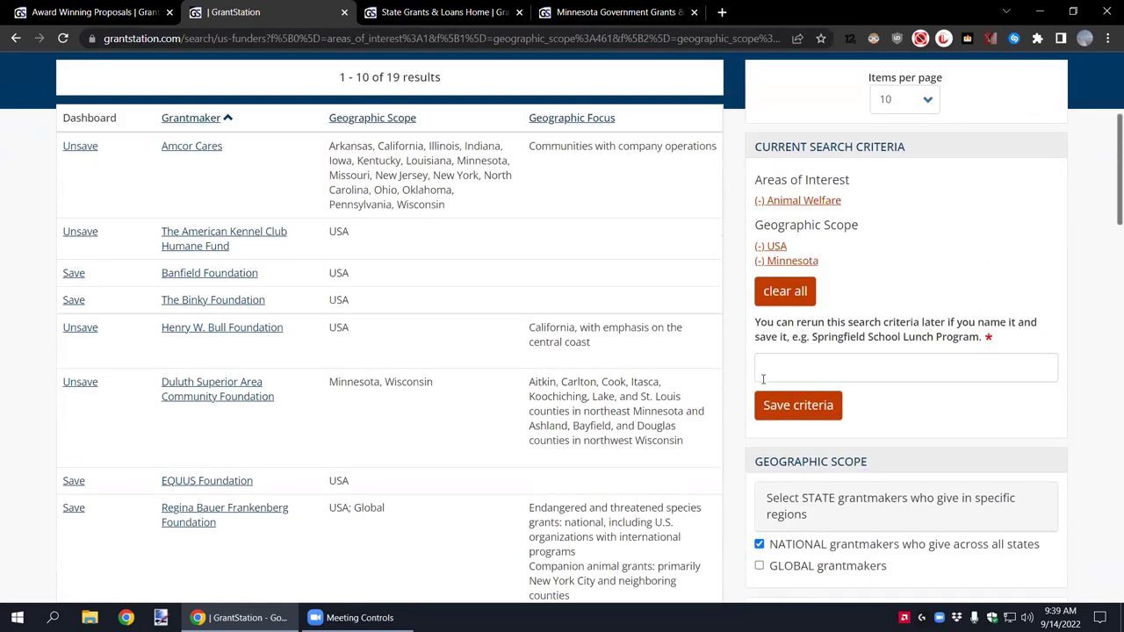
left_click_drag(386, 77, 481, 83)
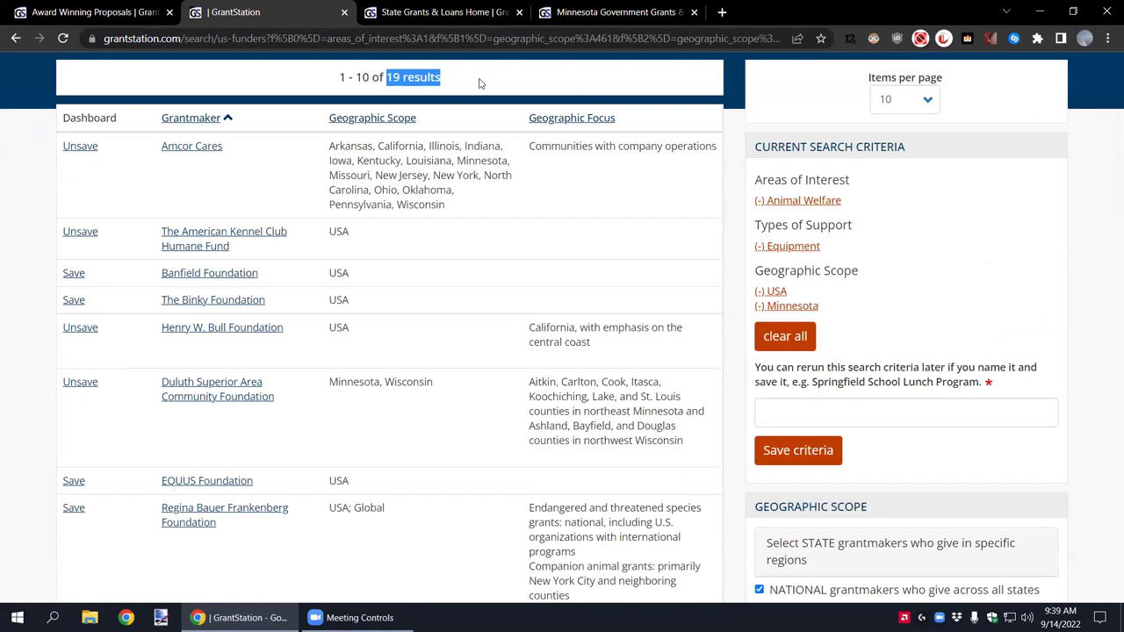
left_click(481, 83)
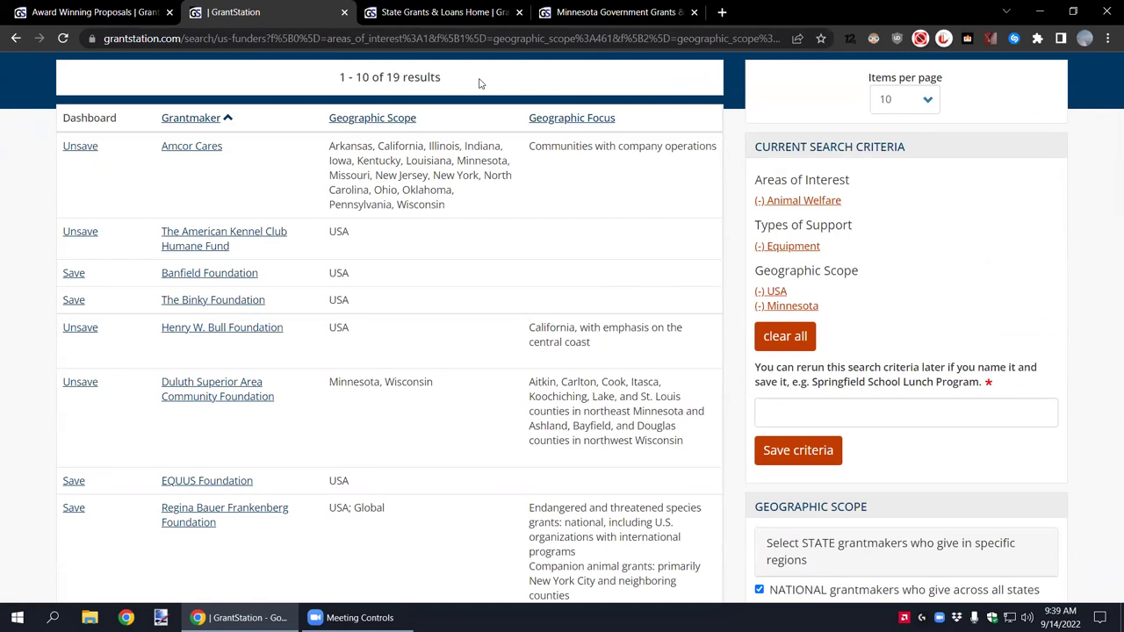
Step: Remove USA from the geographic scope and review the list of Minnesota grantmakers
left_click(760, 297)
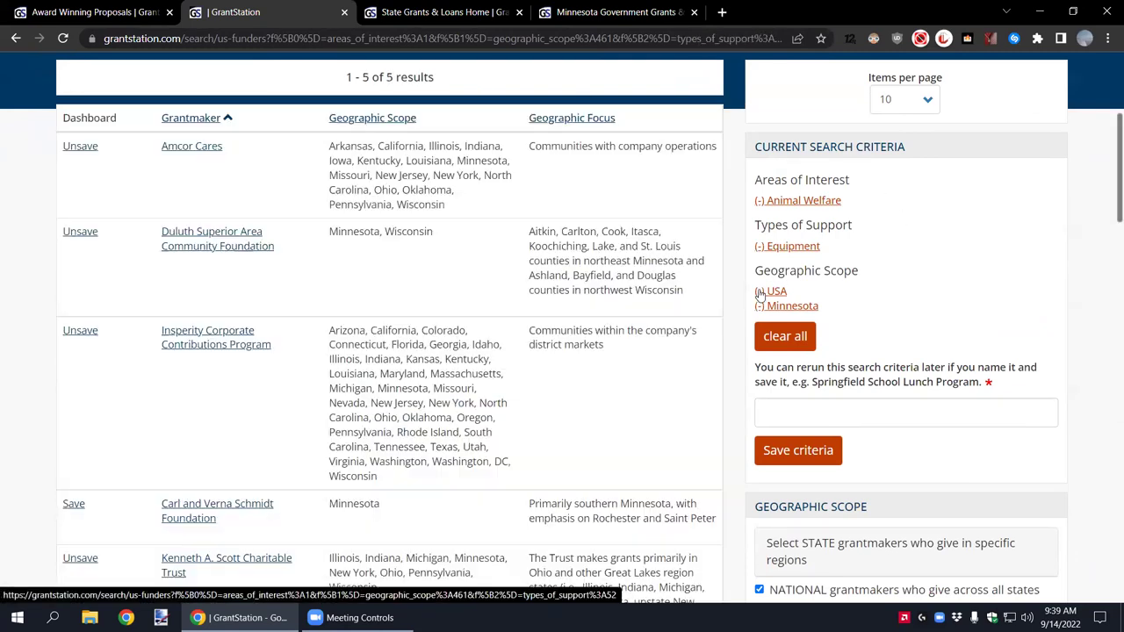
left_click_drag(386, 77, 437, 81)
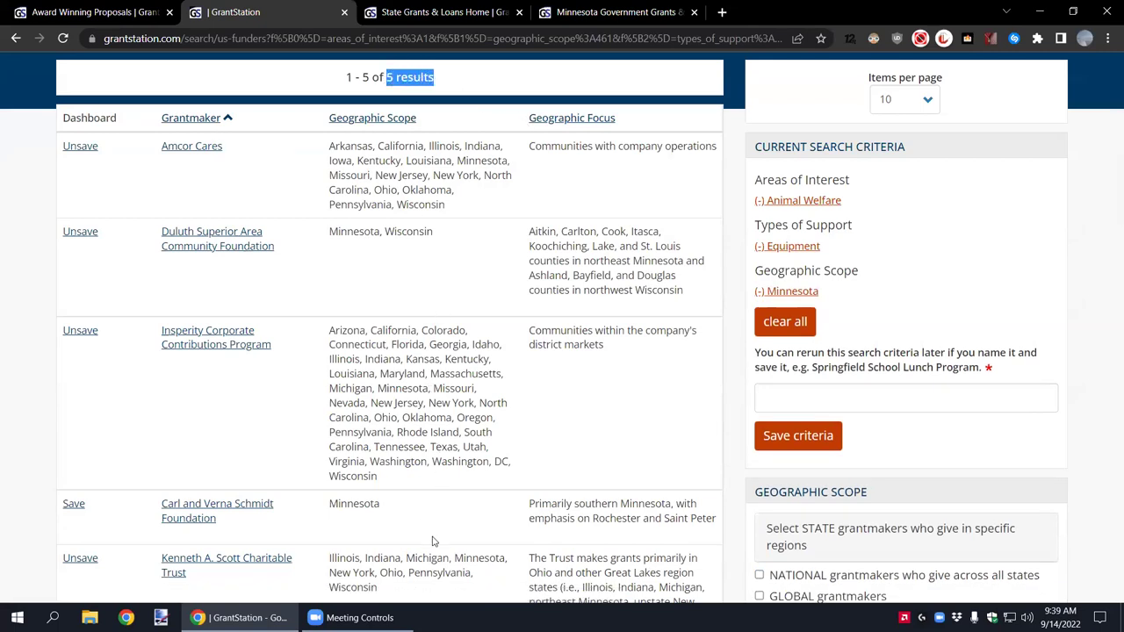
scroll(430, 376, "down", 2)
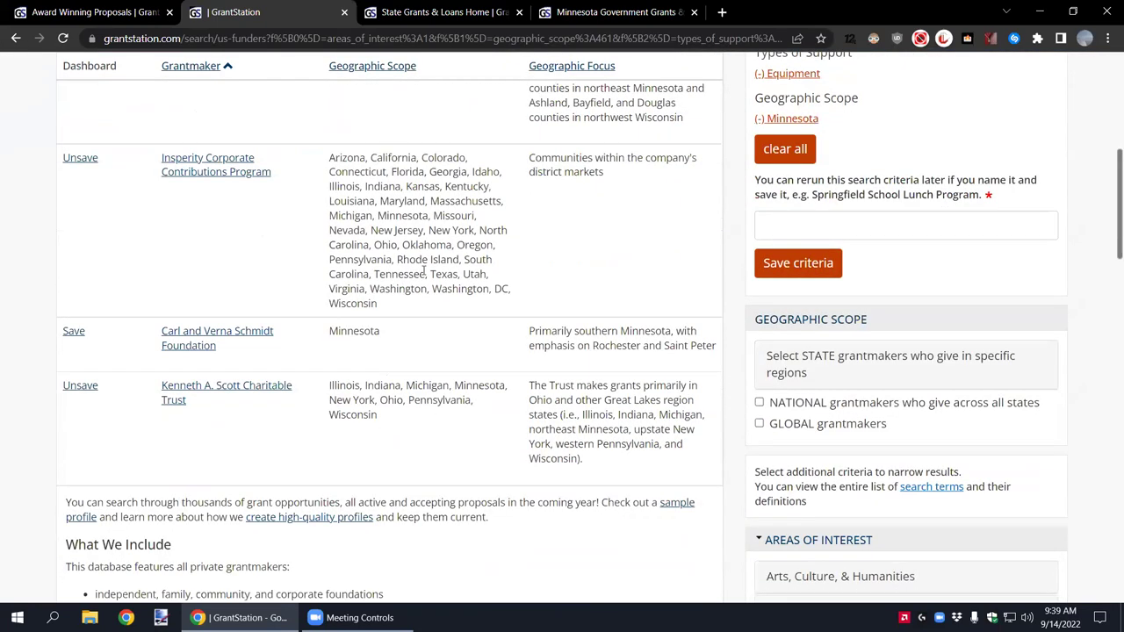
Step: Look over the keyword search option beneath the US Charitable search criteria and return to the start of the results
scroll(960, 242, "down", 12)
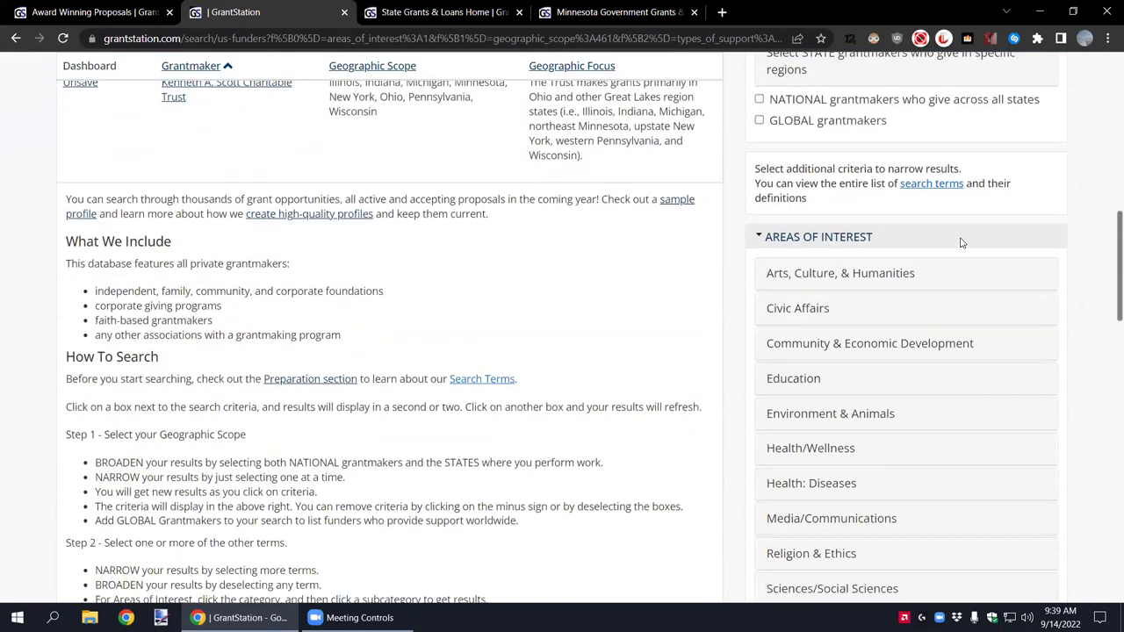
scroll(961, 243, "down", 3)
left_click(834, 202)
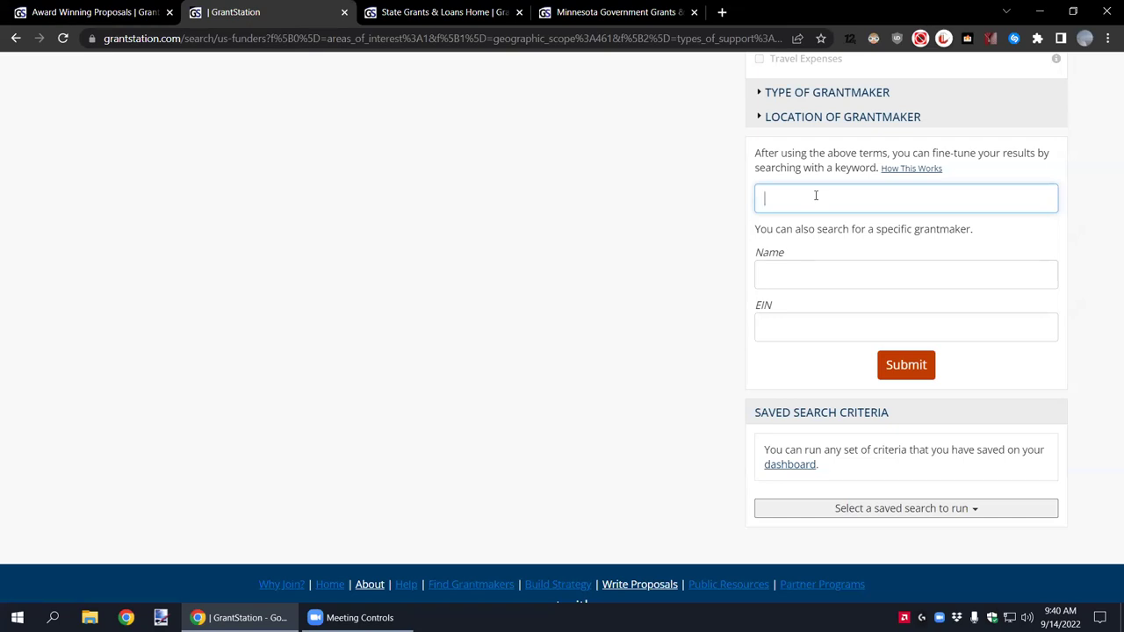
left_click(816, 195)
scroll(752, 309, "up", 15)
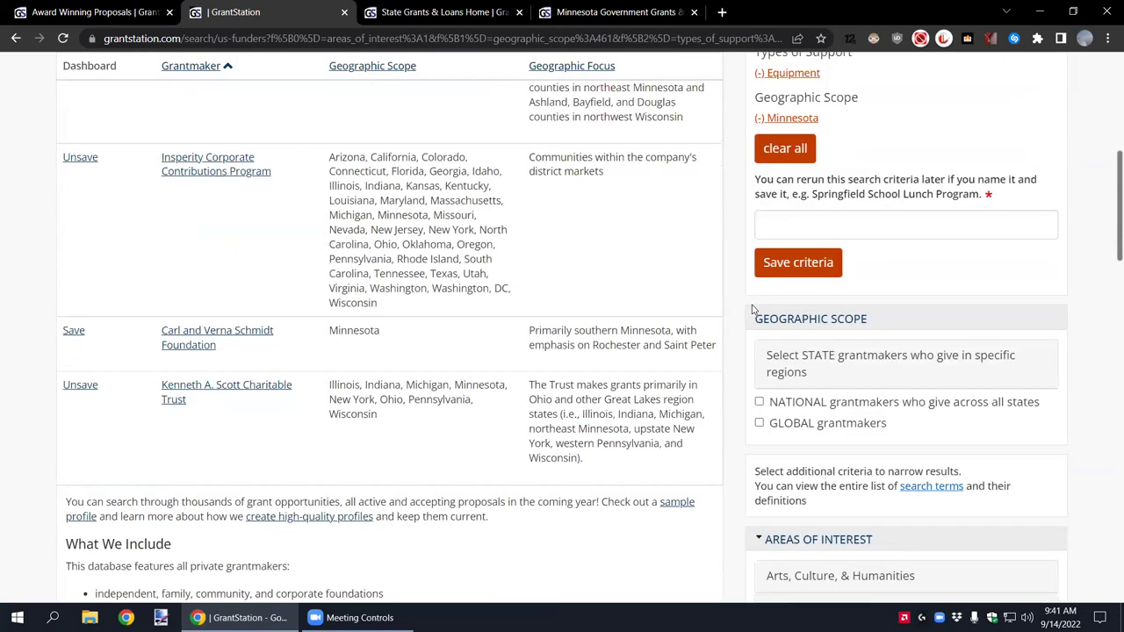
scroll(752, 309, "up", 5)
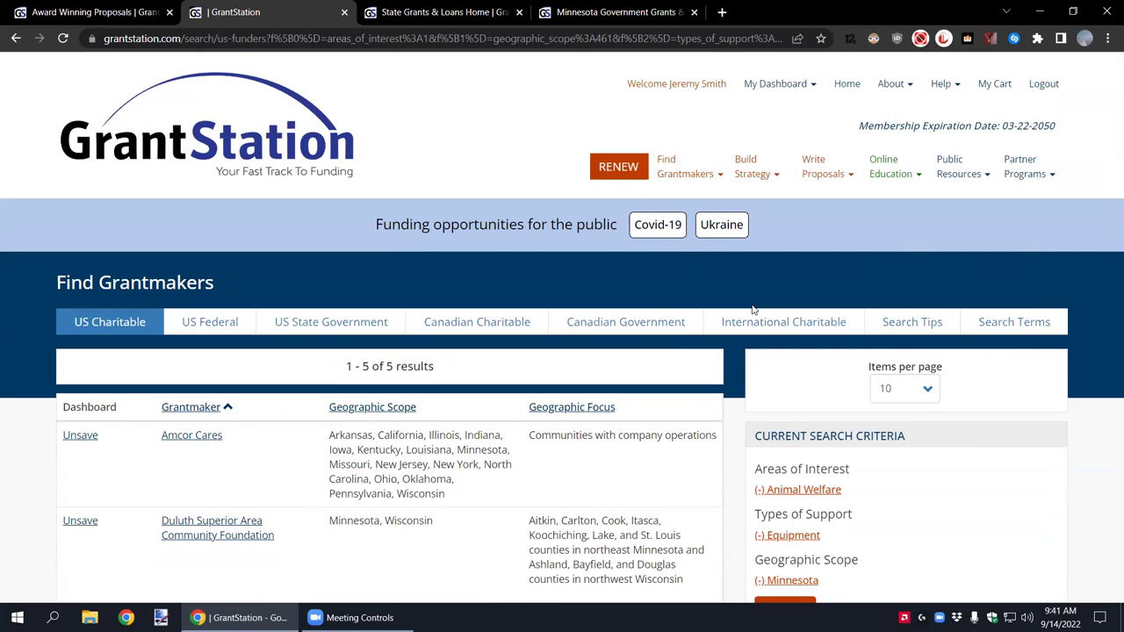
Step: Open the personal dashboard and review the descriptions of its sections
mouse_move(775, 84)
left_click(758, 112)
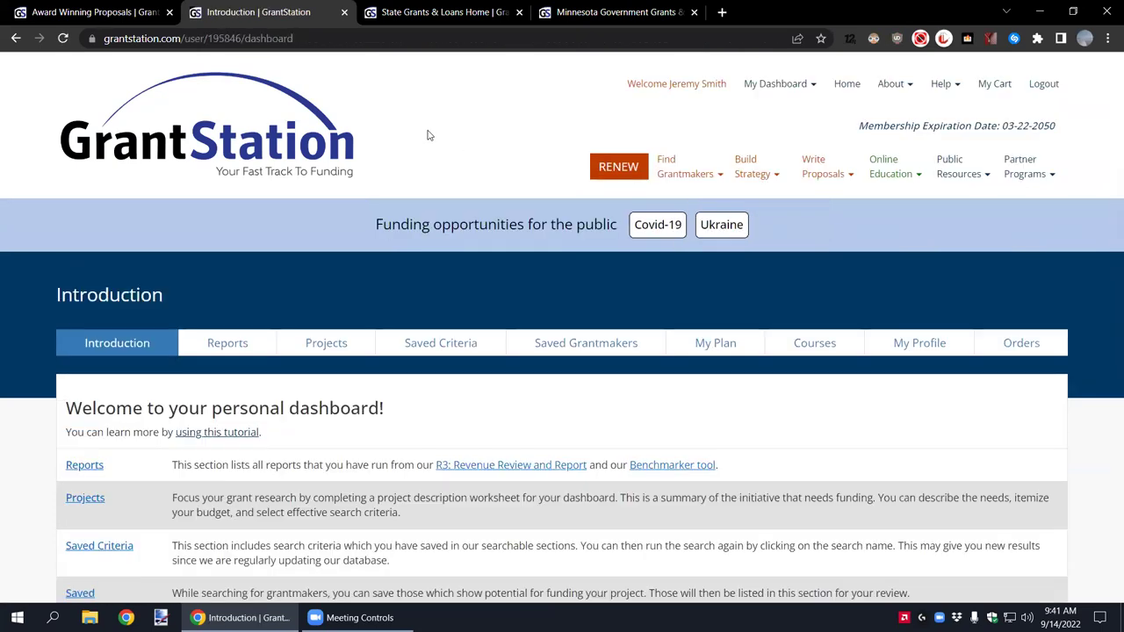
scroll(439, 163, "down", 3)
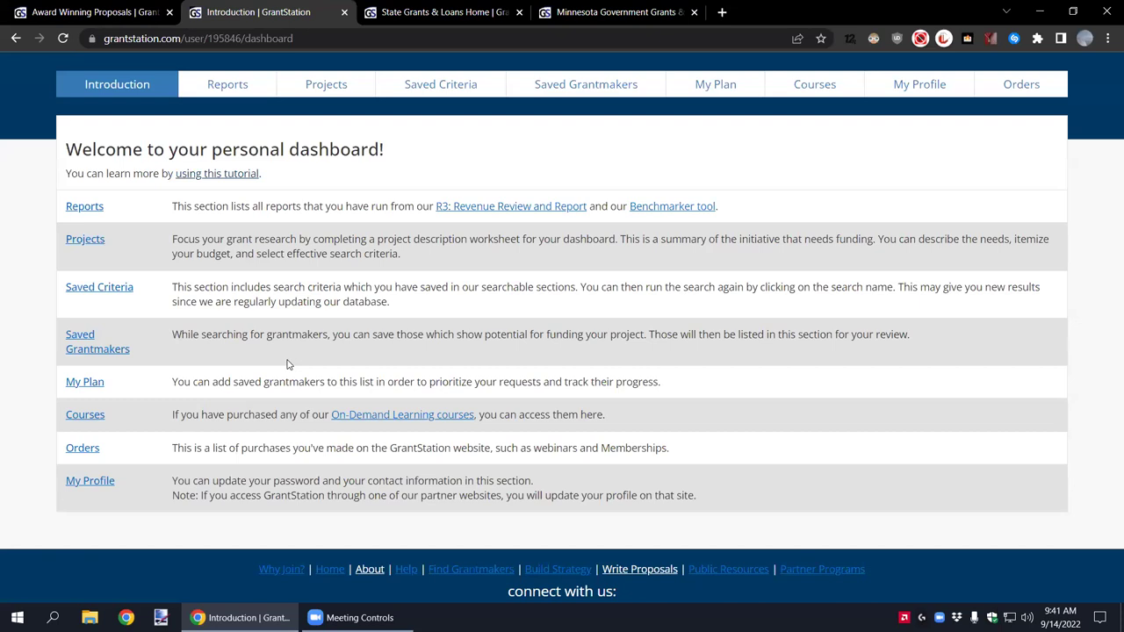
scroll(286, 363, "up", 1)
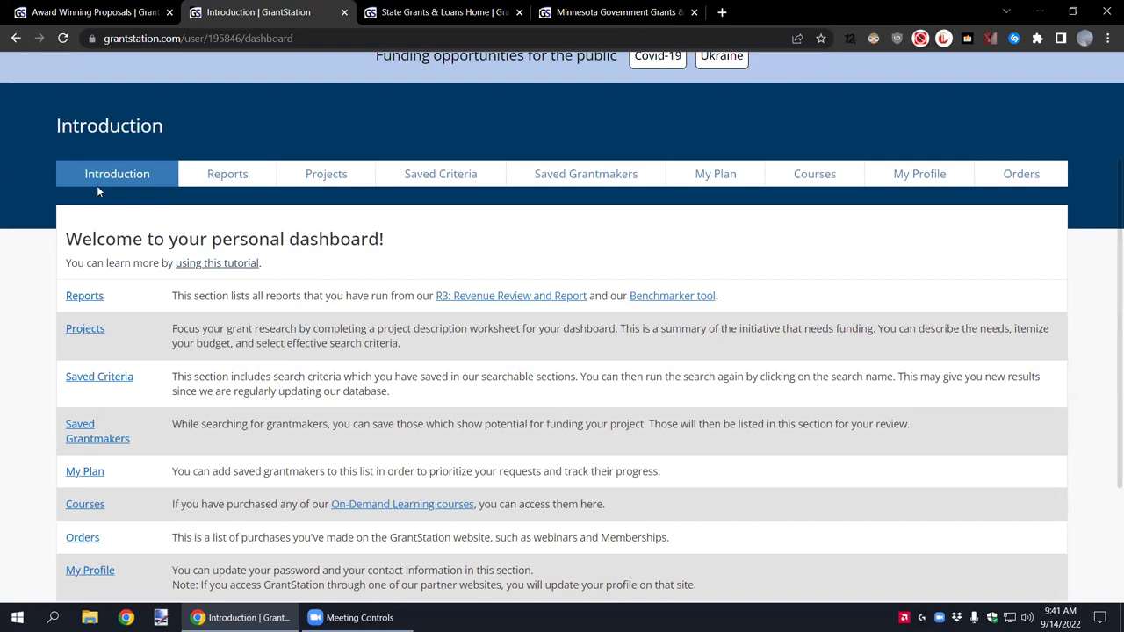
Step: Open Animal Welfare Project - 2023 from the dashboard's projects and enter "outreach" as its high-level description
left_click(319, 180)
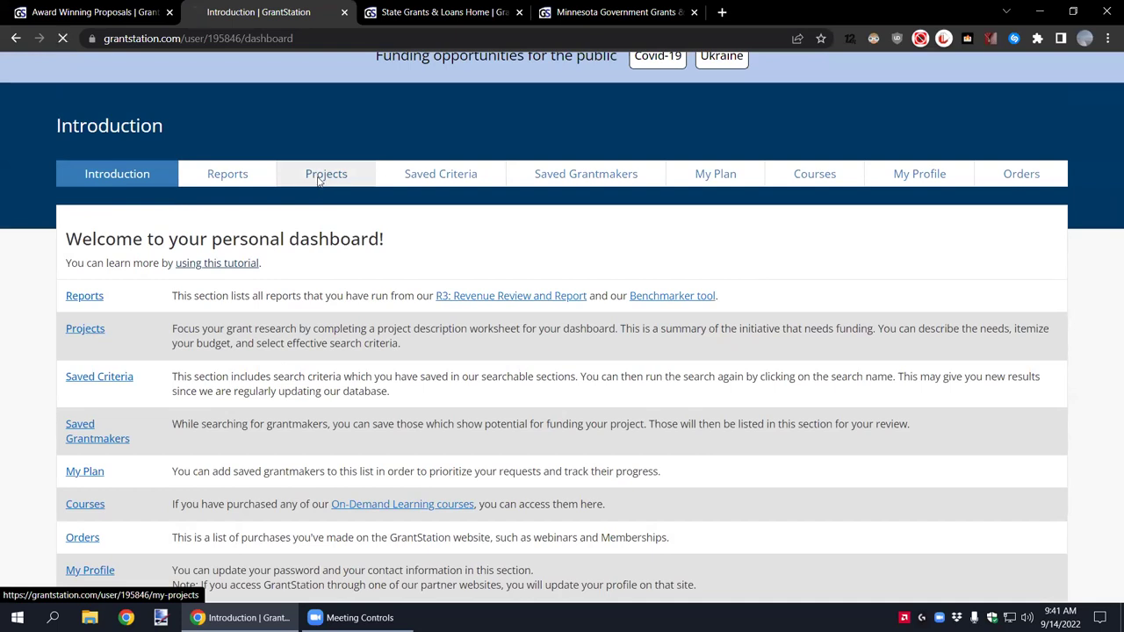
scroll(319, 237, "down", 1)
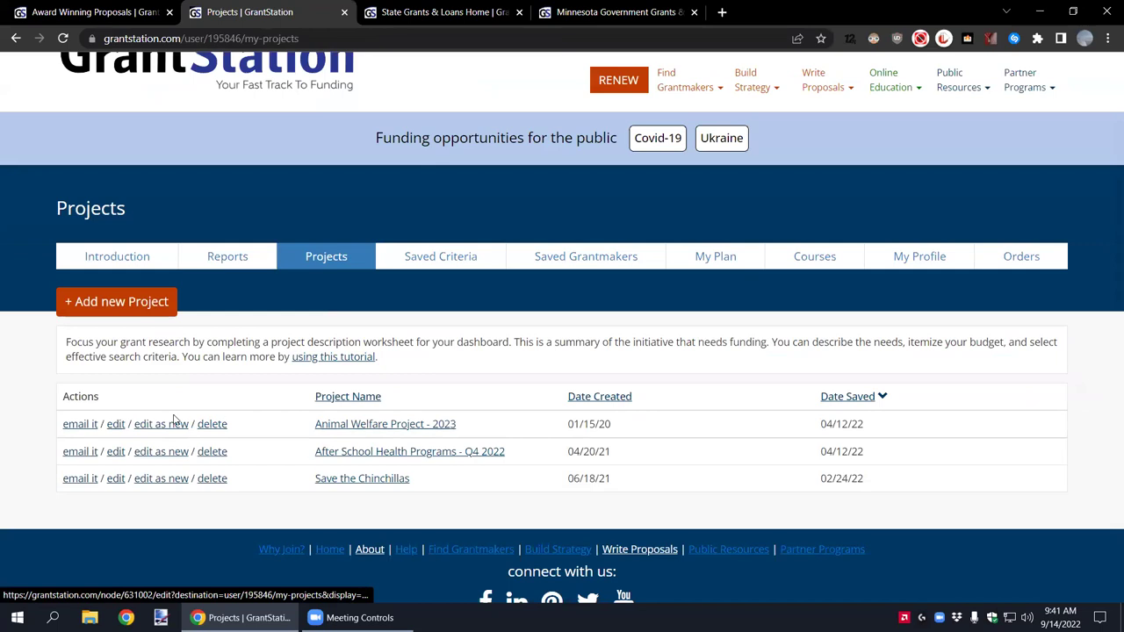
left_click(371, 428)
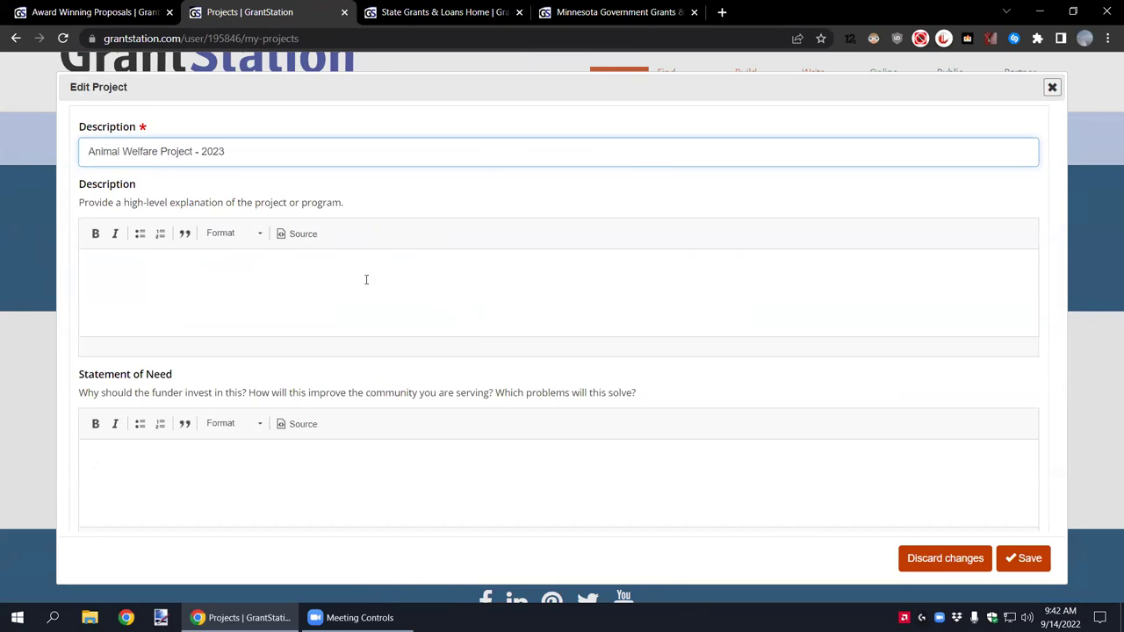
left_click(366, 280)
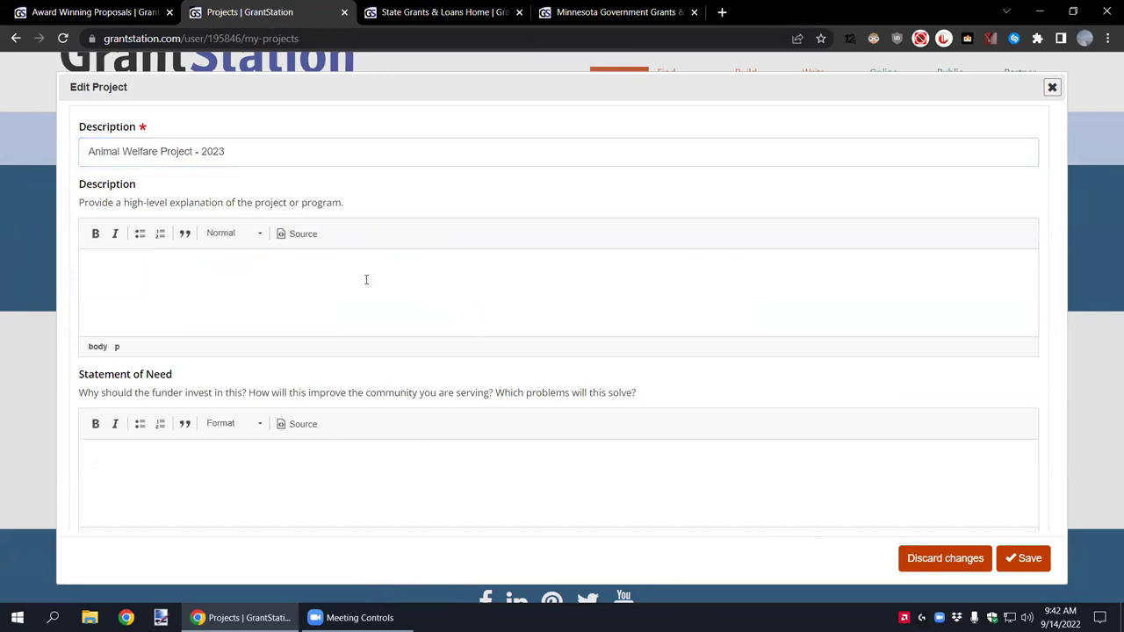
type("outreach")
Step: Examine the project's statement of need, budget, geographic, search term and keyword fields, and discard the changes
left_click(193, 475)
scroll(323, 471, "down", 3)
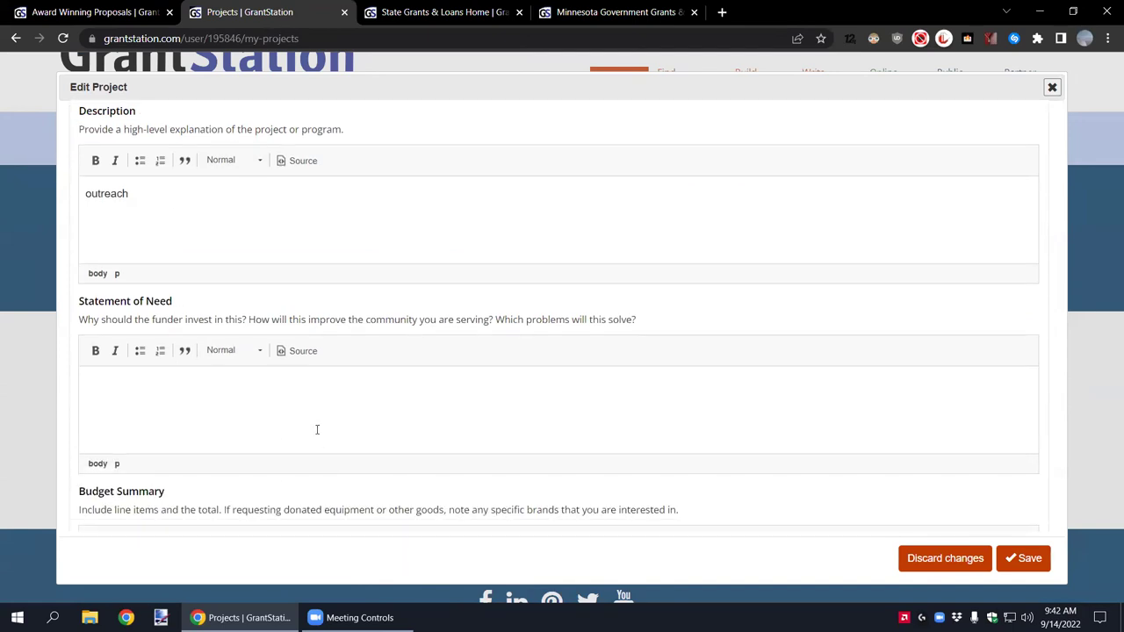
scroll(338, 283, "down", 2)
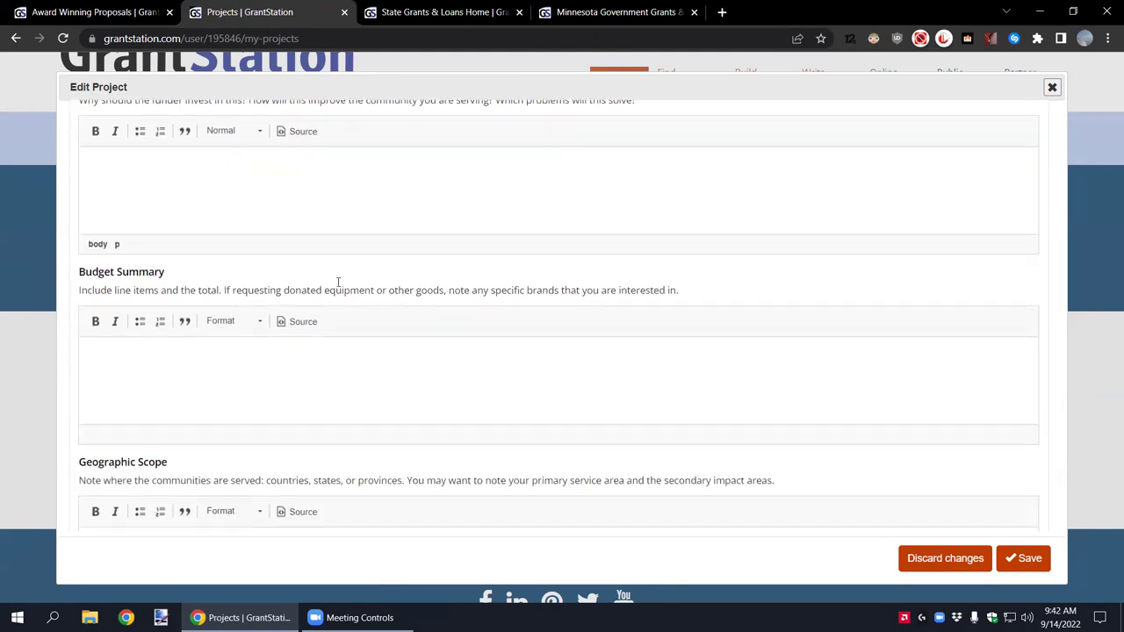
left_click(285, 317)
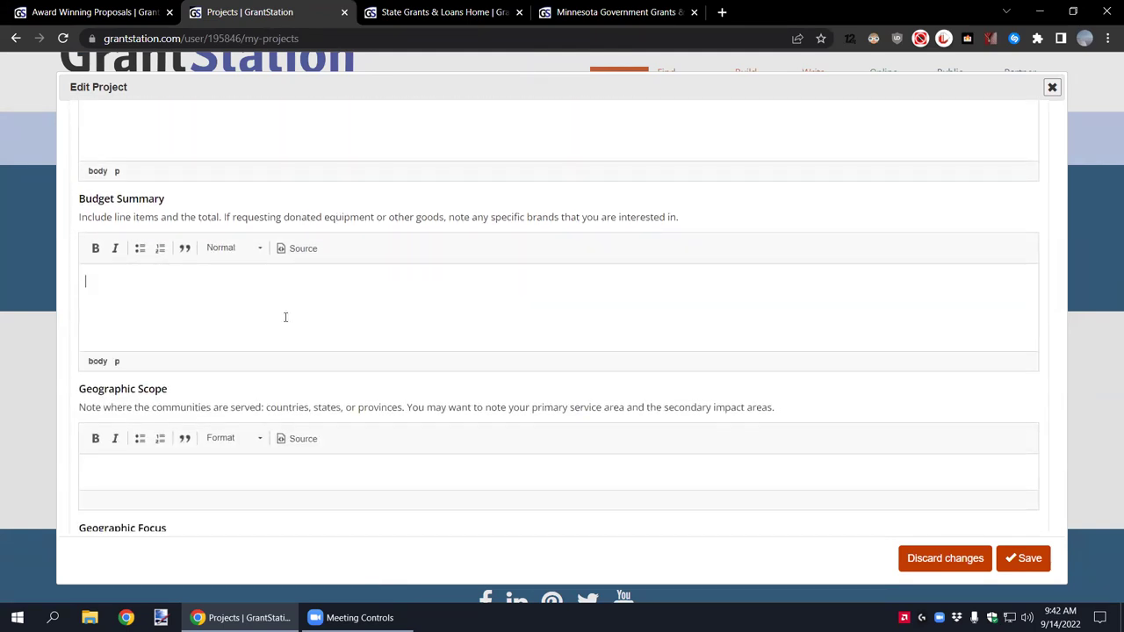
scroll(290, 313, "down", 2)
left_click(238, 333)
scroll(279, 305, "down", 2)
scroll(298, 295, "down", 2)
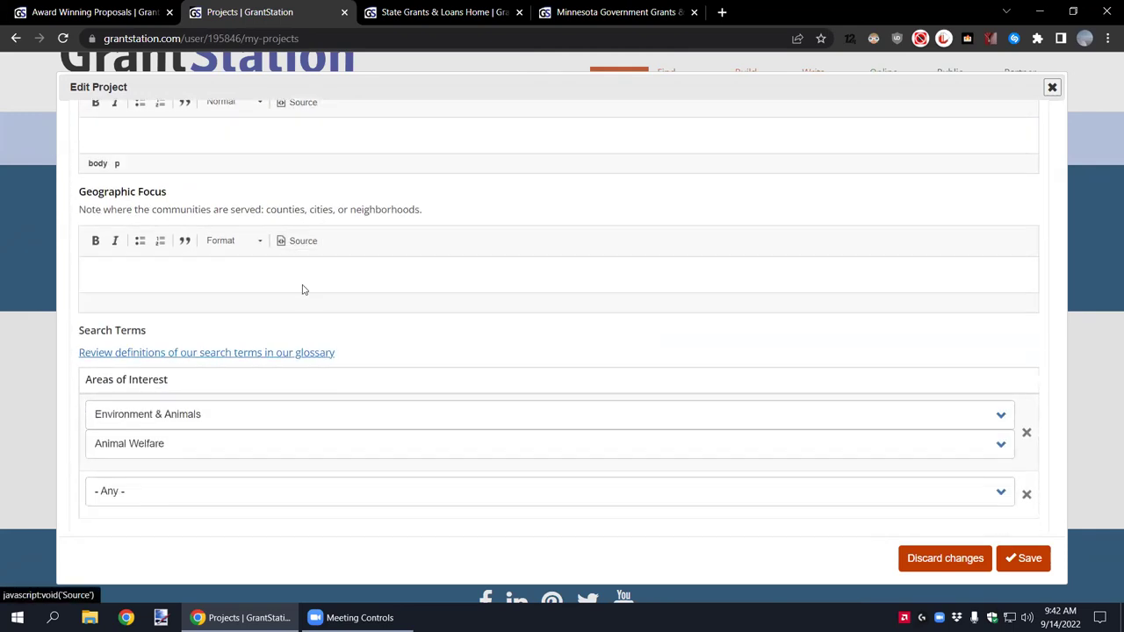
scroll(149, 316, "down", 1)
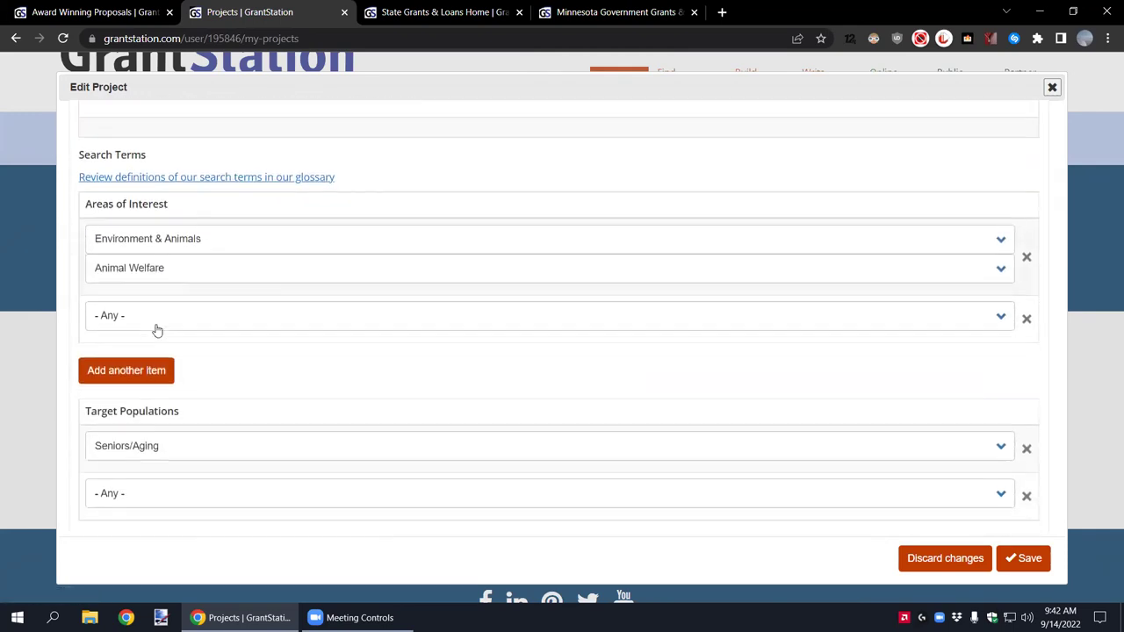
scroll(184, 281, "down", 2)
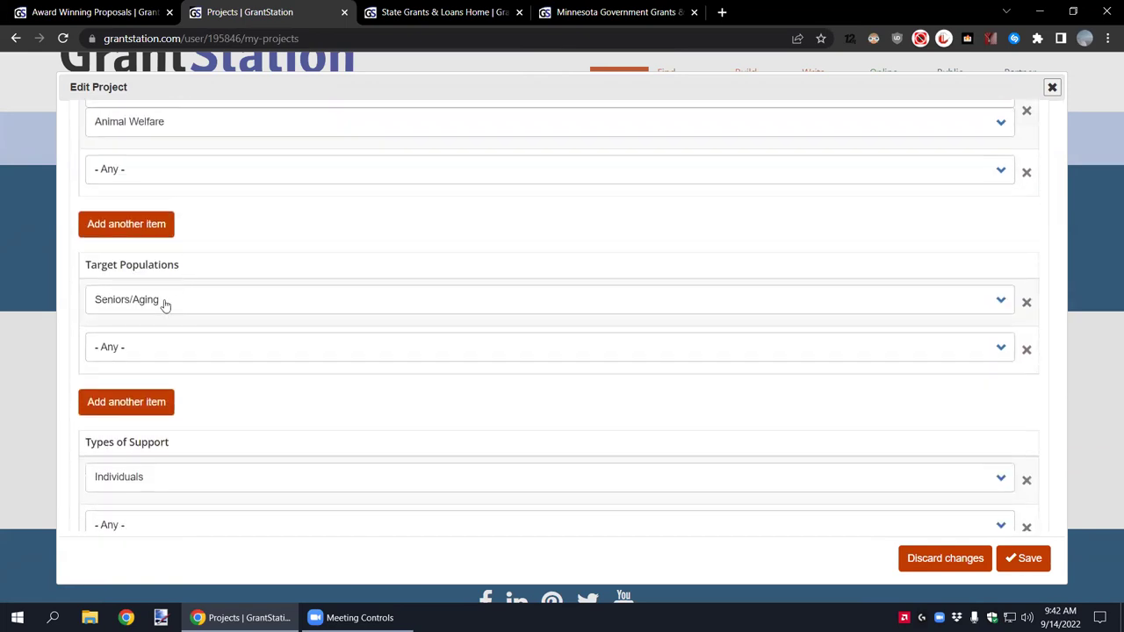
scroll(176, 304, "down", 3)
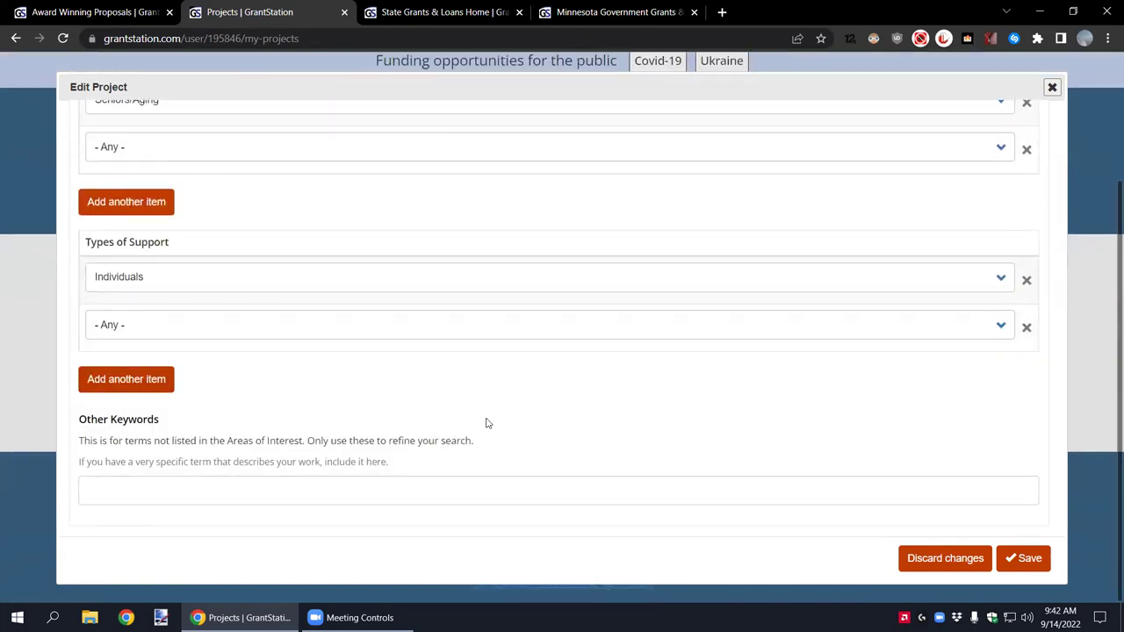
scroll(572, 404, "up", 10)
scroll(571, 402, "up", 3)
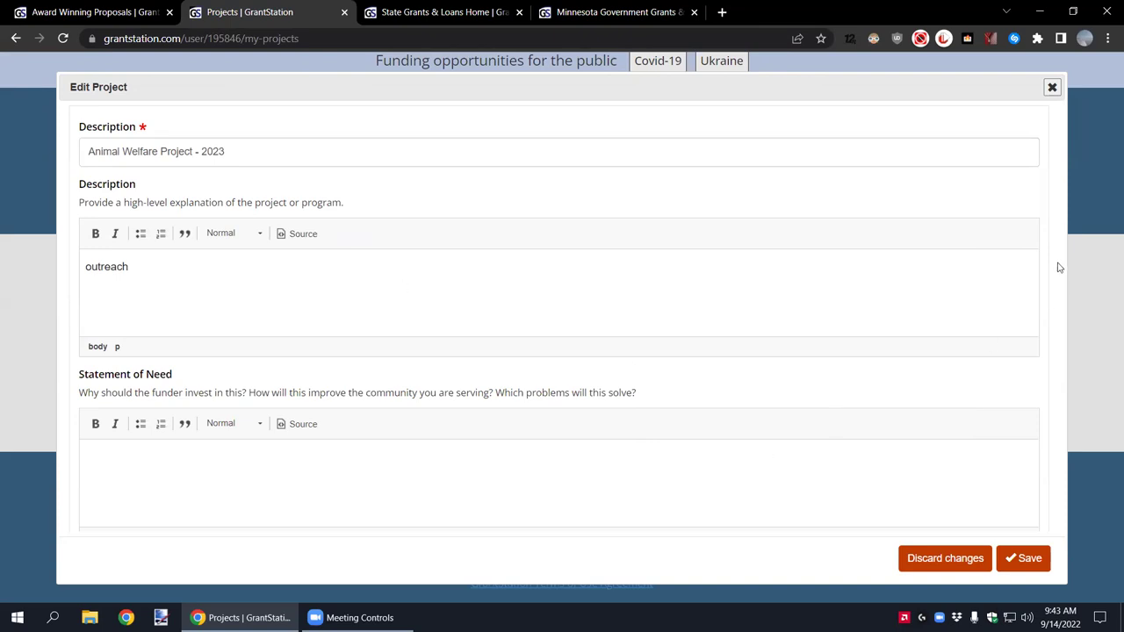
left_click(948, 562)
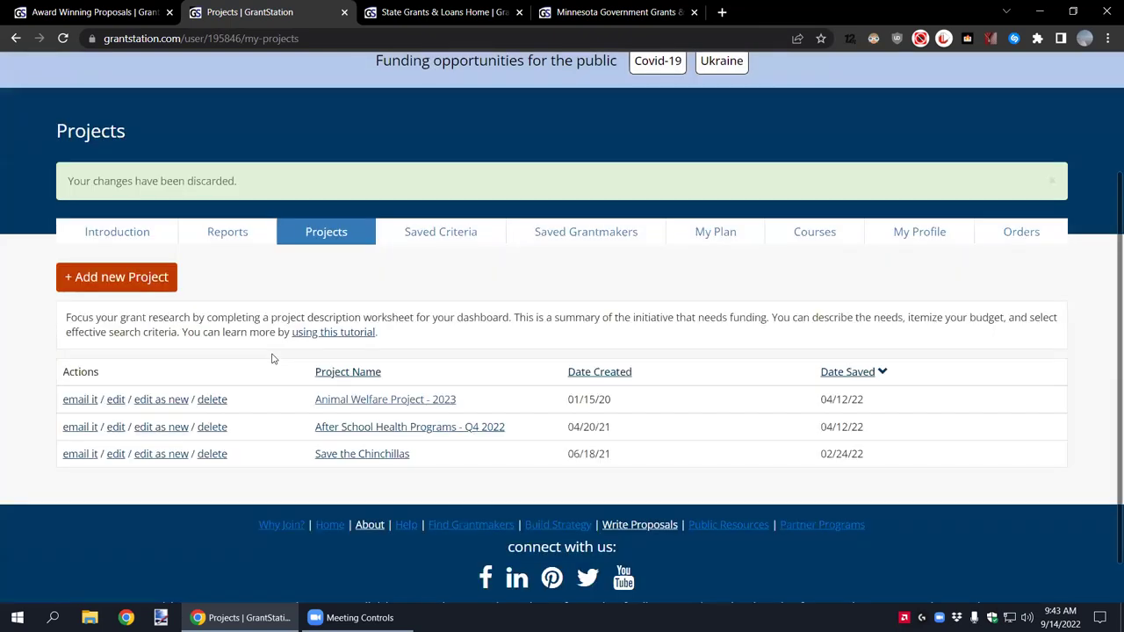
Step: Open the saved criteria, review the editable settings of the AfterSchool Health Programs 2022 search, and close it without saving
left_click(418, 243)
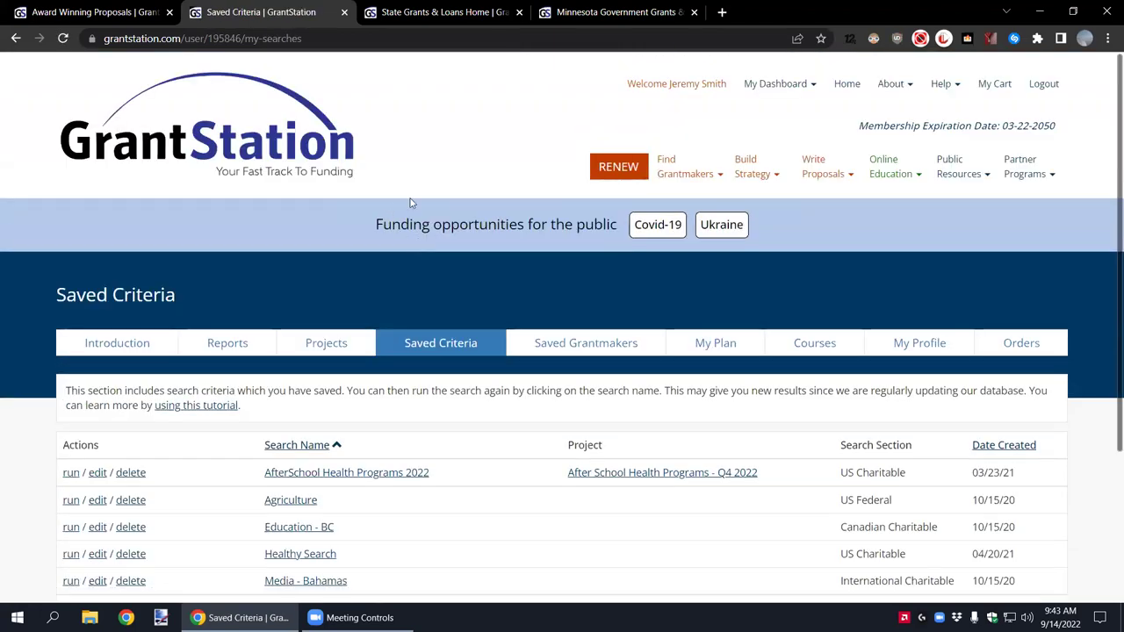
scroll(492, 193, "down", 3)
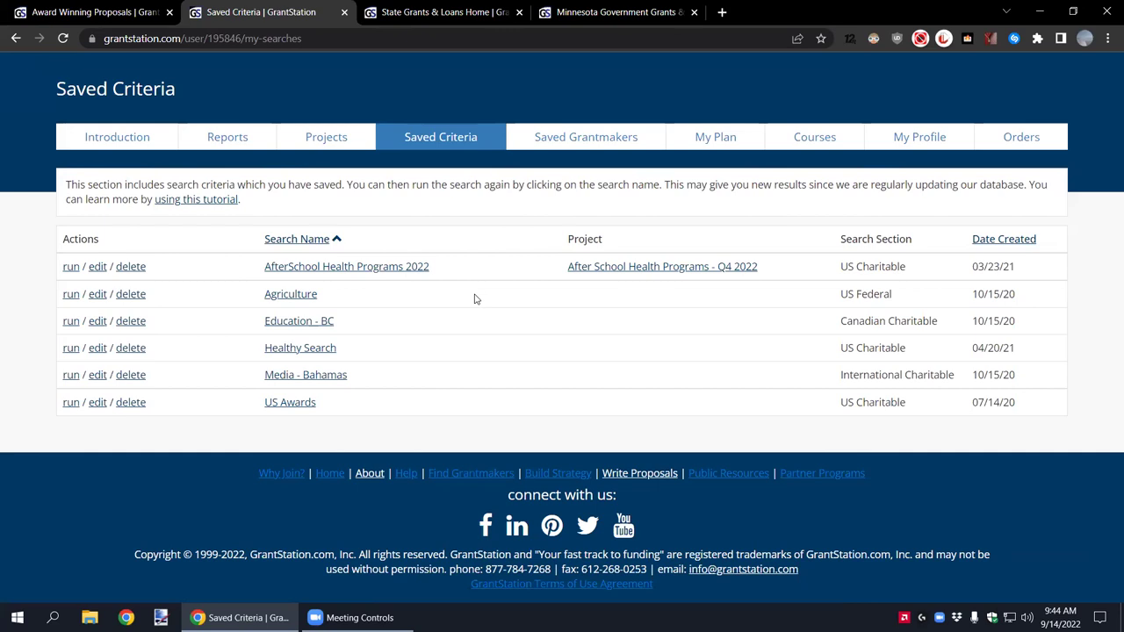
left_click(131, 266)
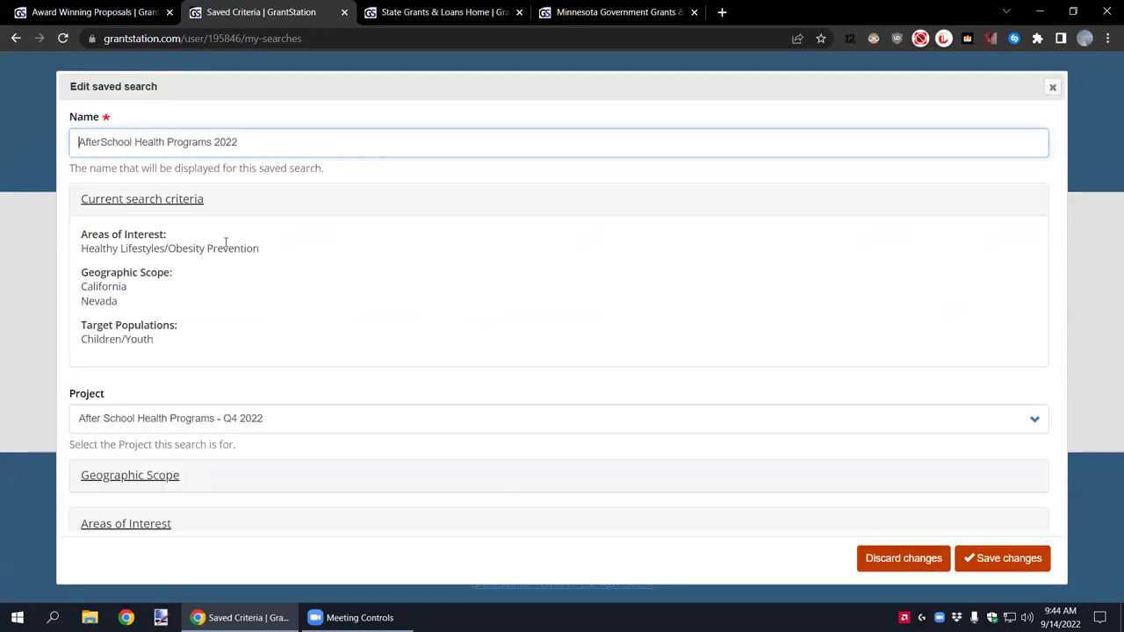
scroll(226, 243, "down", 1)
scroll(226, 243, "down", 1)
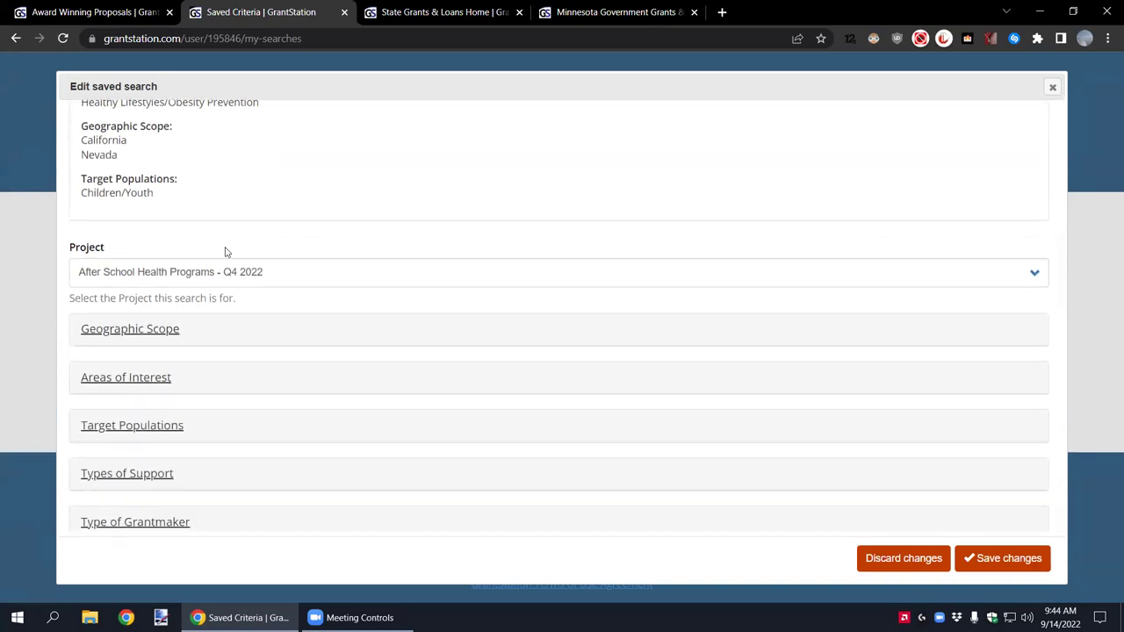
scroll(300, 279, "down", 2)
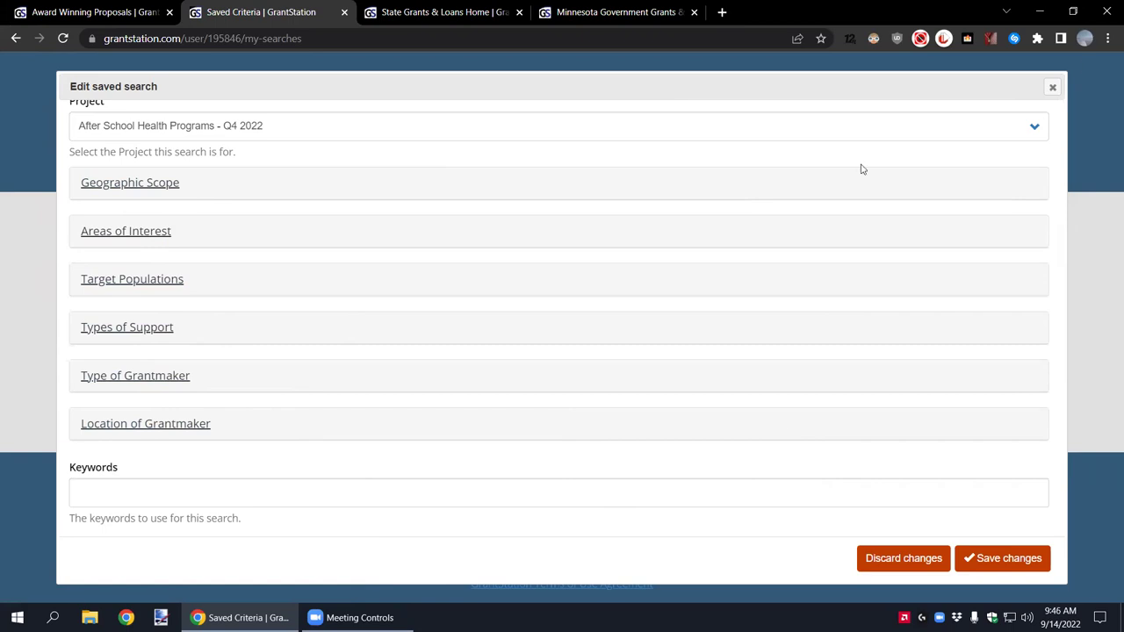
left_click(1052, 89)
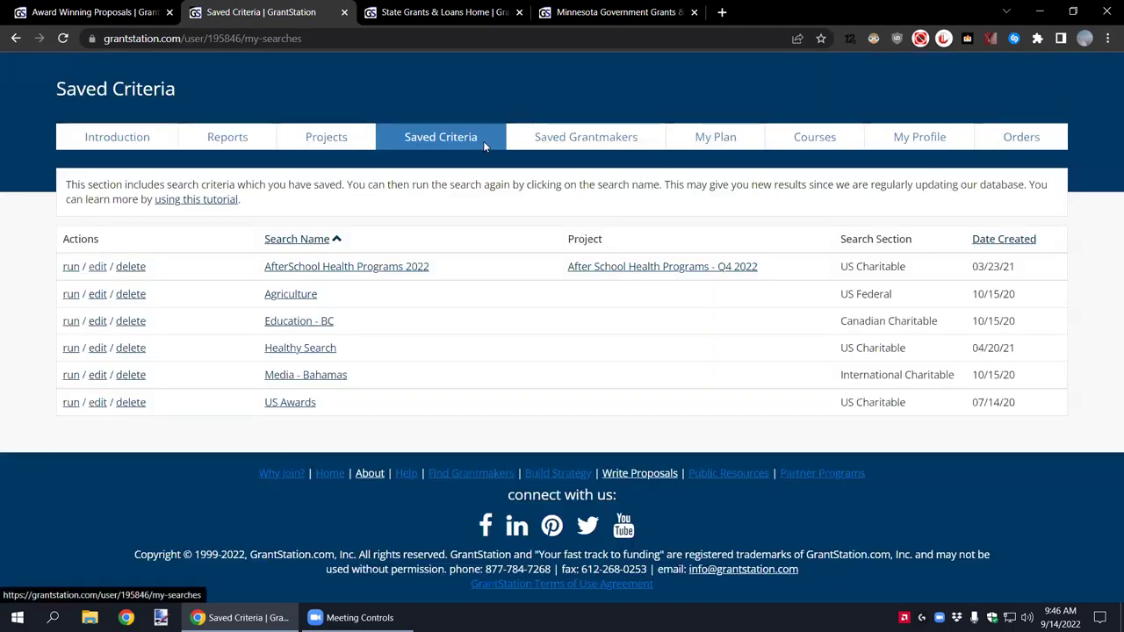
Step: Open the saved grantmakers and look through the list with its projects, priorities, deadlines and notes
left_click(611, 141)
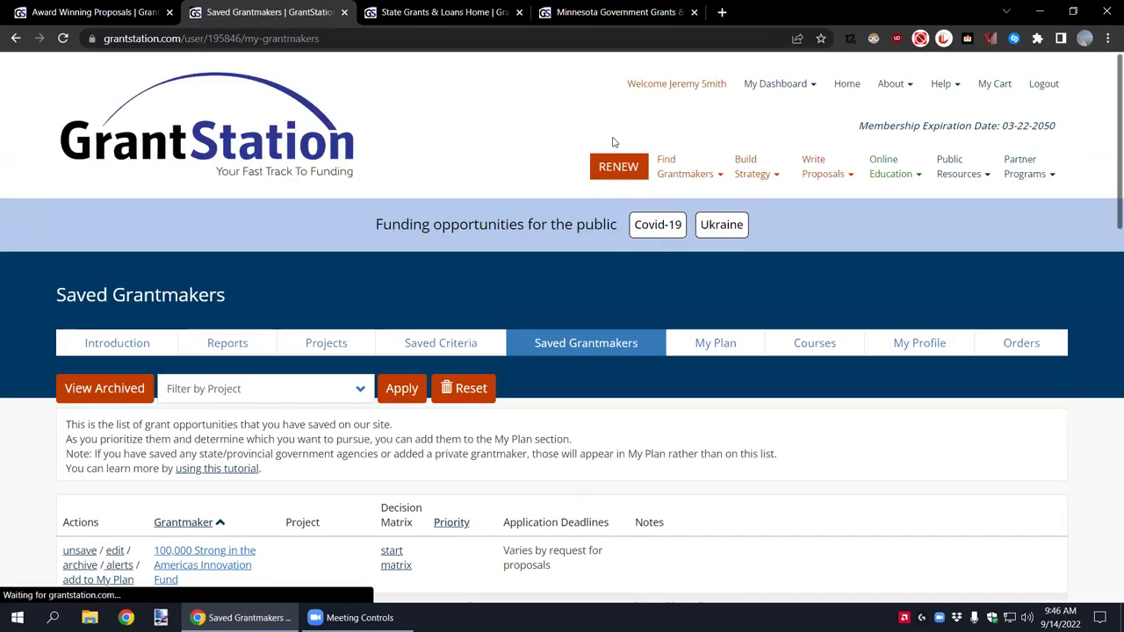
scroll(444, 198, "down", 3)
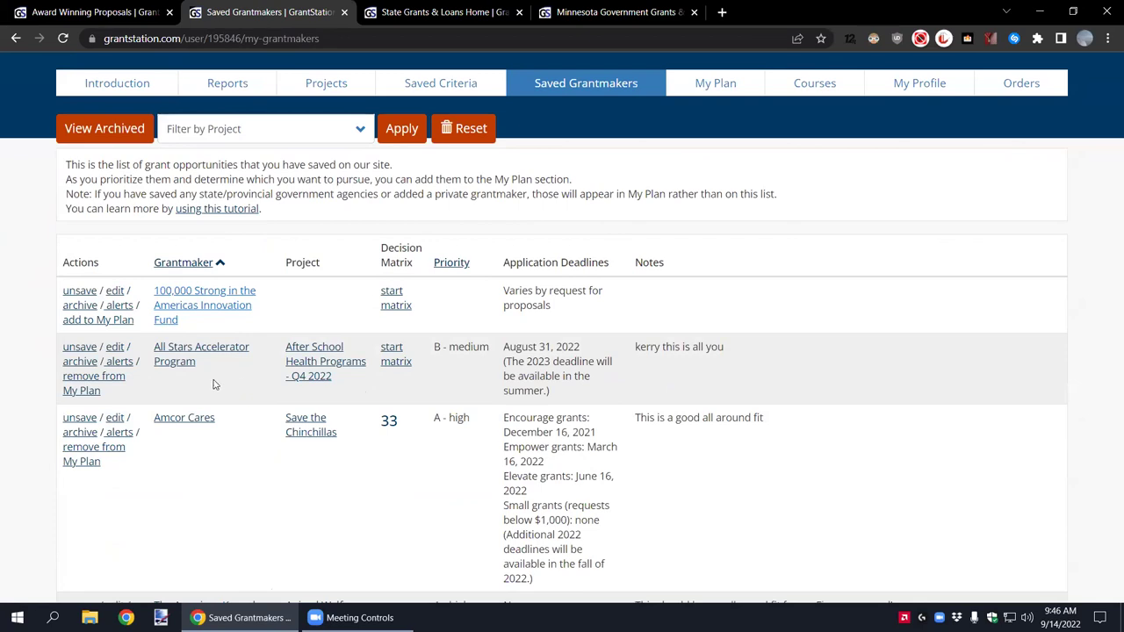
scroll(173, 327, "down", 5)
scroll(173, 327, "down", 2)
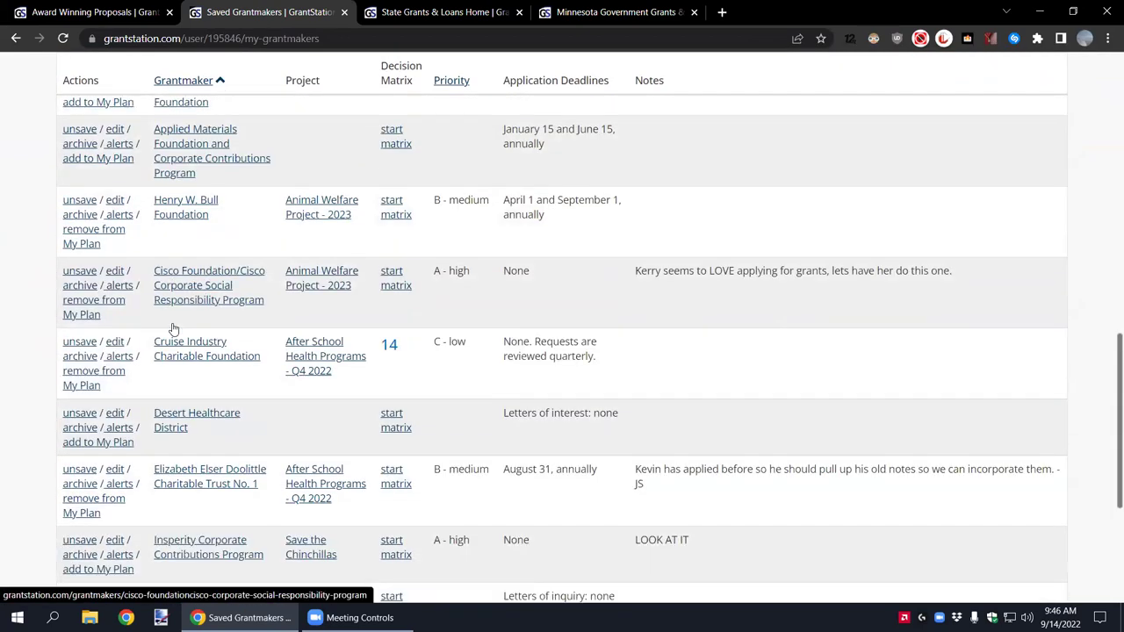
scroll(171, 326, "up", 7)
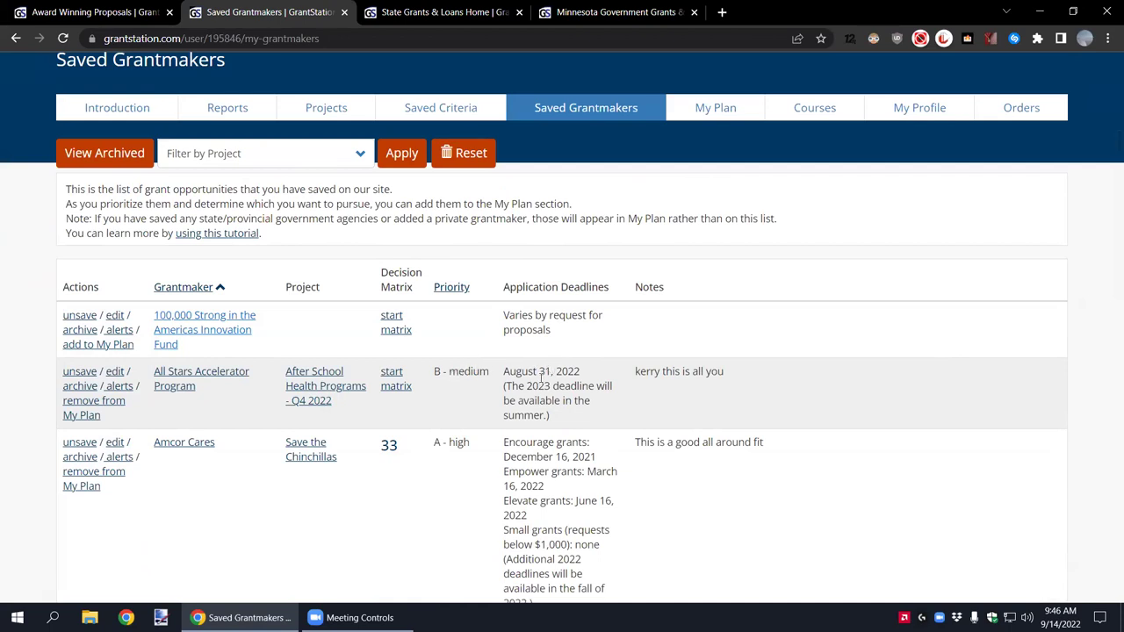
Step: Examine the note for All Stars Accelerator Program and the decision matrix score for Amcor Cares
left_click_drag(735, 376, 635, 376)
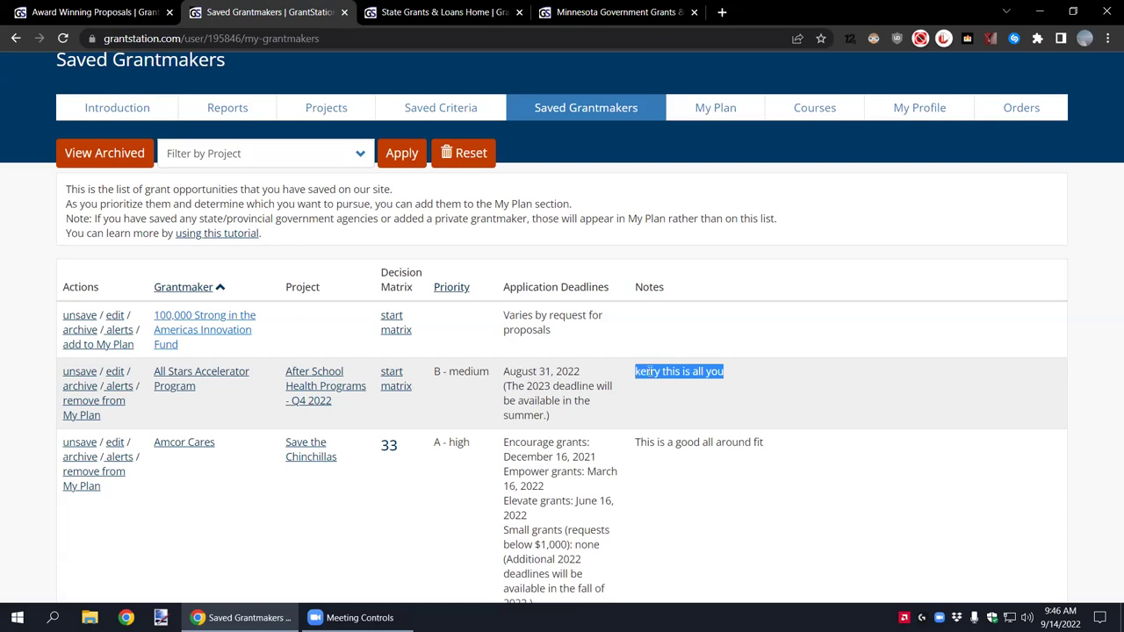
left_click(746, 375)
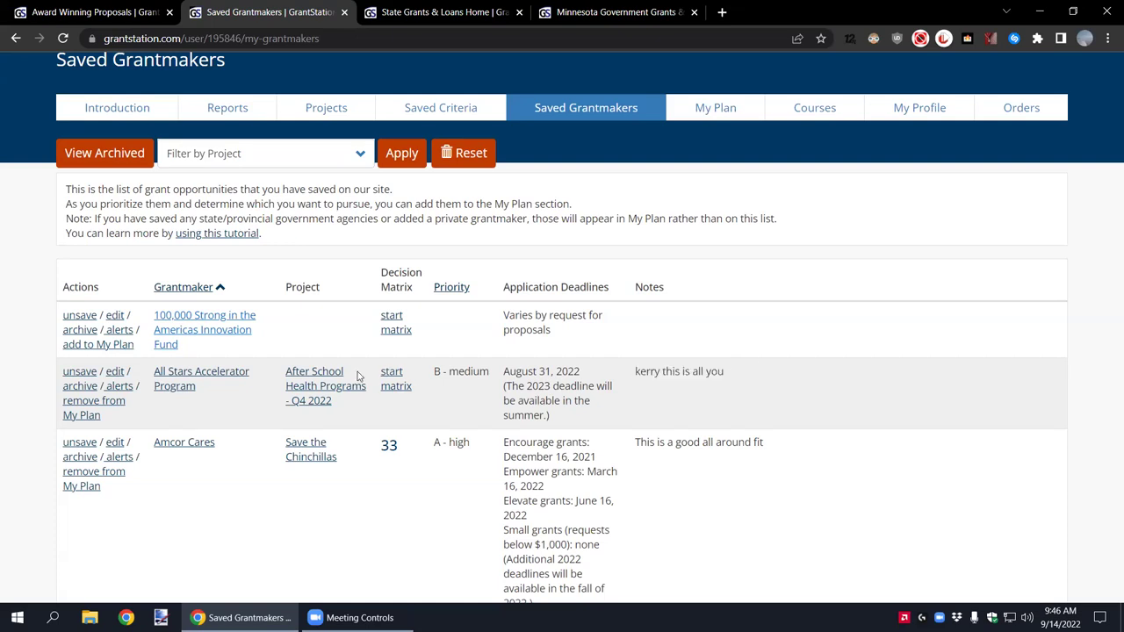
scroll(329, 331, "down", 1)
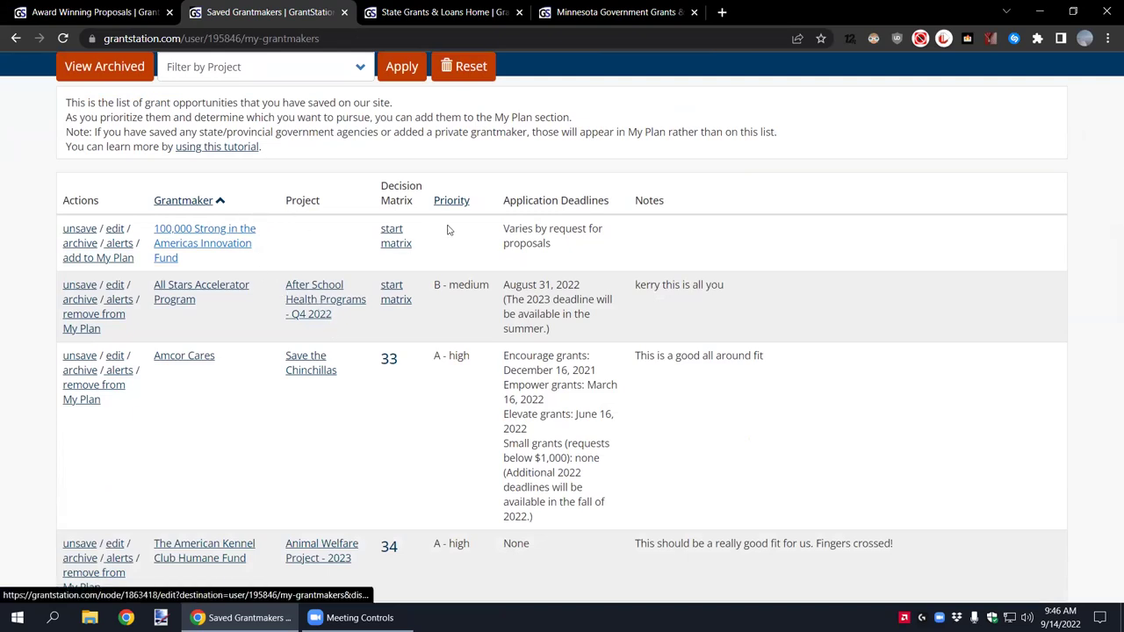
scroll(528, 259, "up", 1)
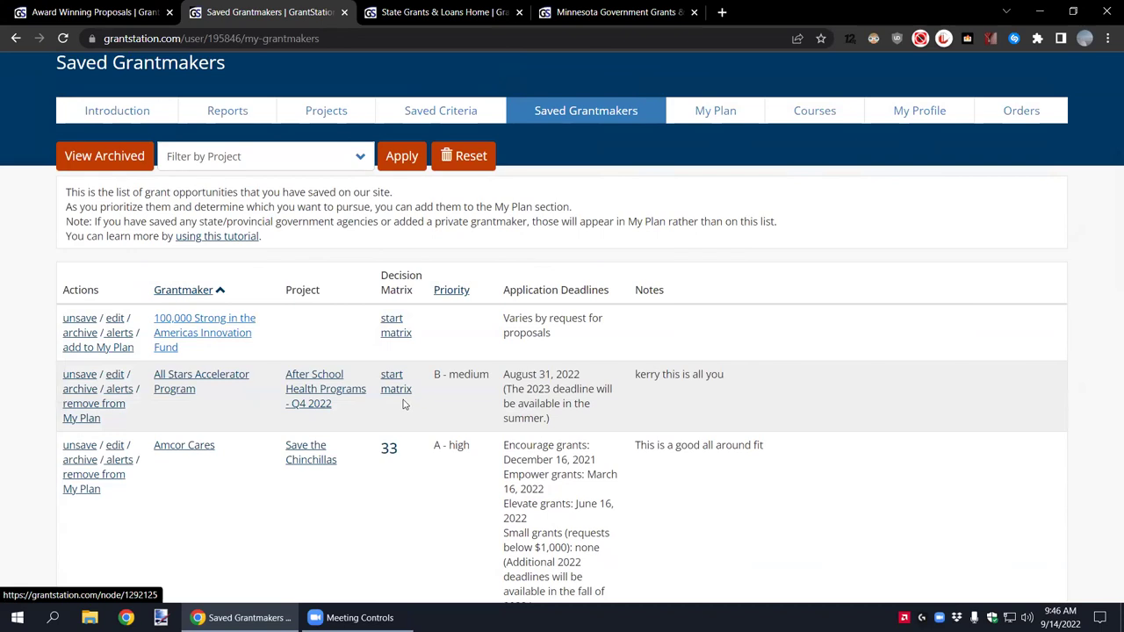
left_click_drag(397, 458, 381, 448)
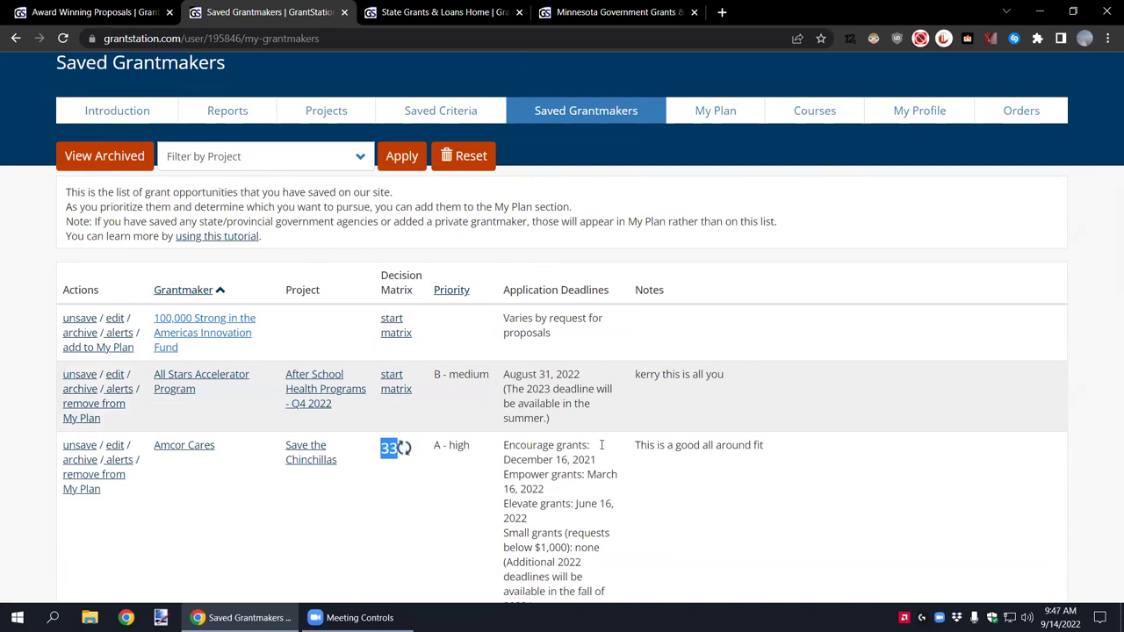
Step: Open the decision matrix for Amcor Cares and read its scoring guidance and mandatory criteria
left_click(387, 452)
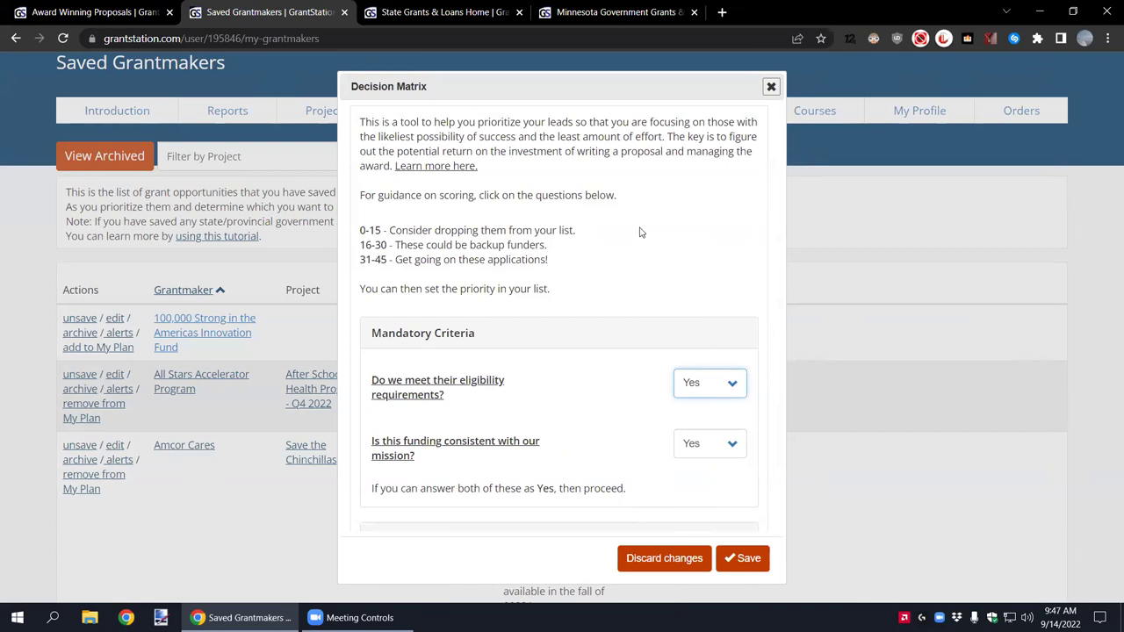
scroll(640, 231, "down", 3)
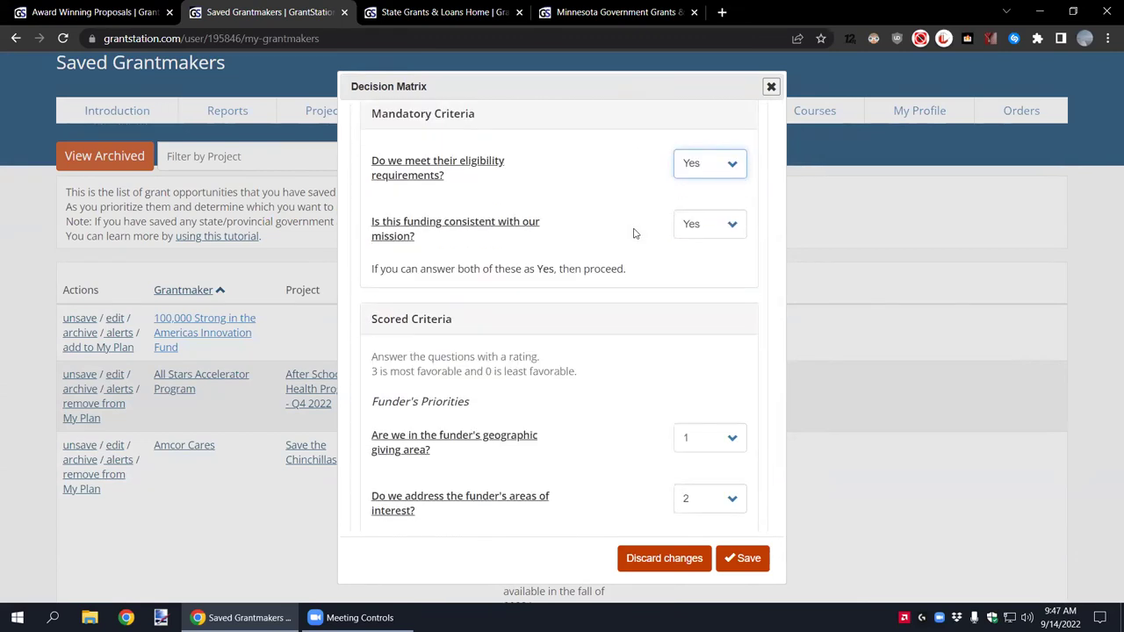
scroll(635, 234, "up", 1)
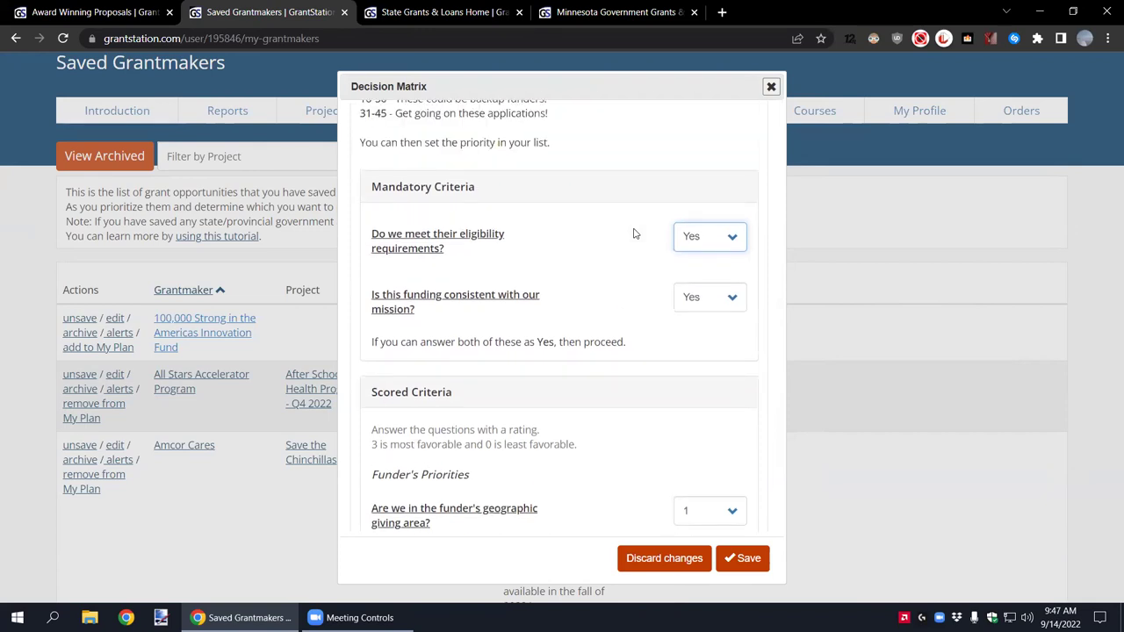
scroll(634, 234, "up", 2)
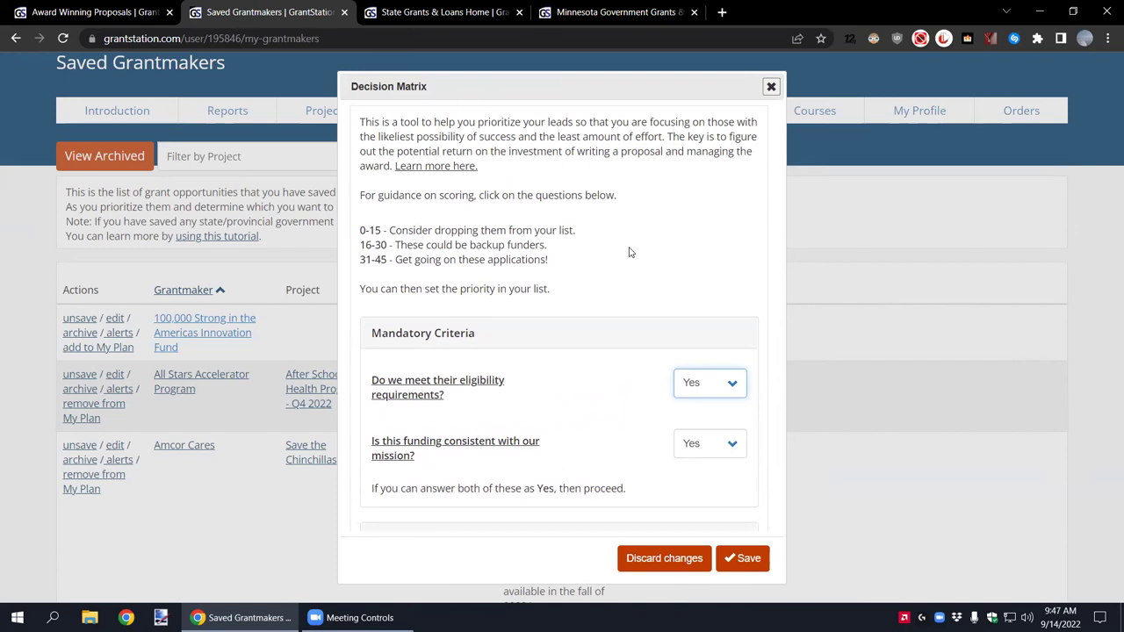
scroll(628, 251, "down", 1)
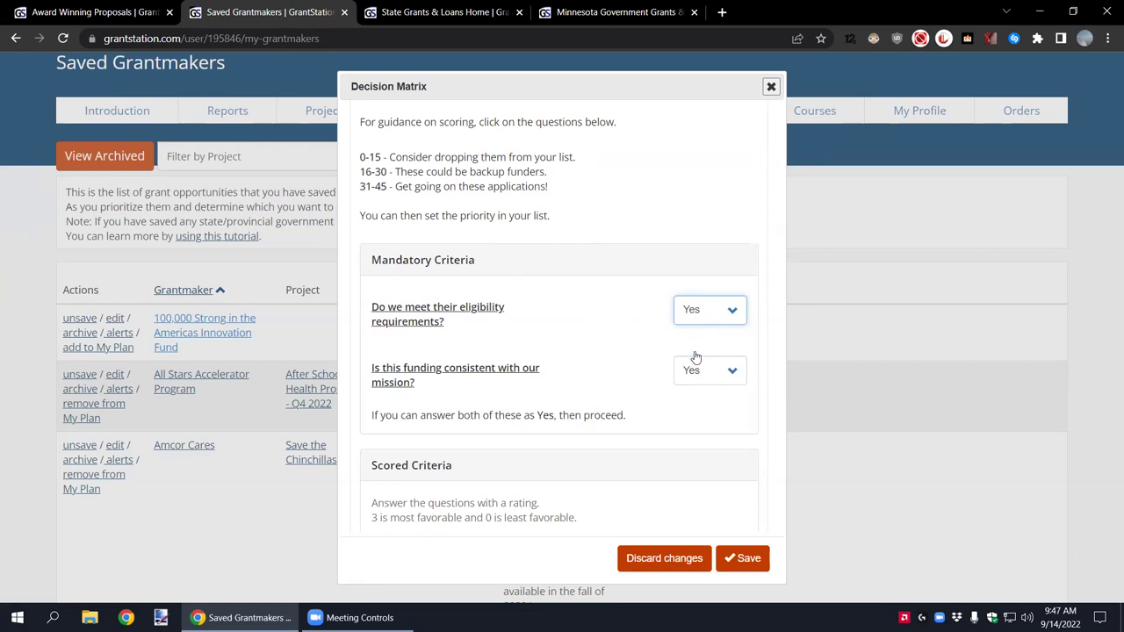
Step: Examine the matrix's scored criteria on funder's priorities, credibility and readiness, and effort and timing
scroll(627, 277, "down", 2)
scroll(627, 277, "down", 2)
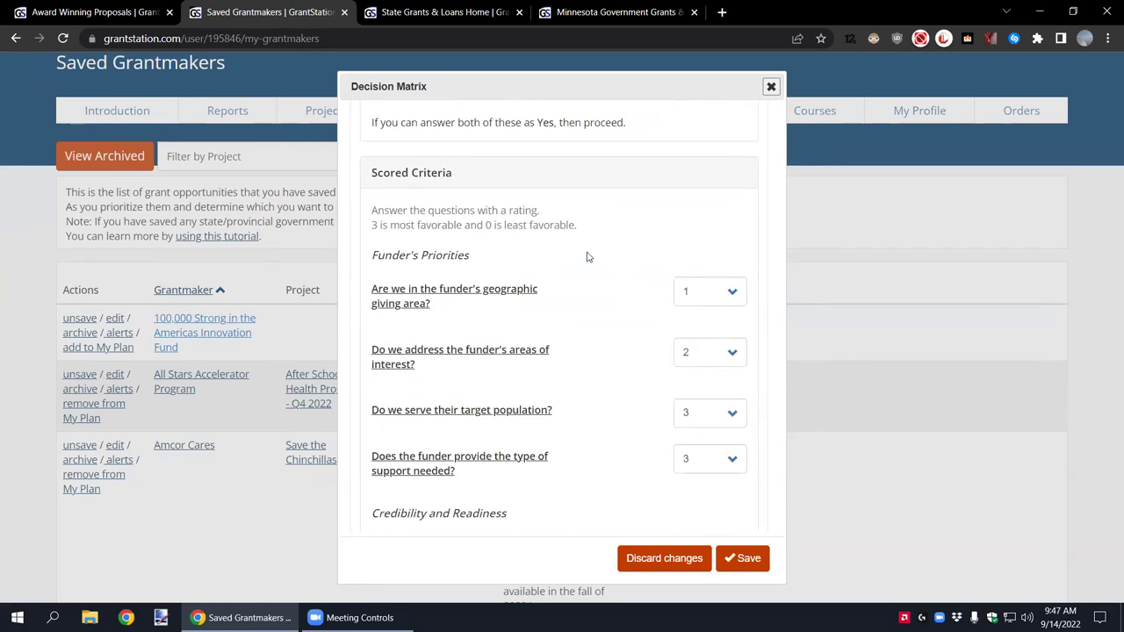
scroll(588, 256, "down", 1)
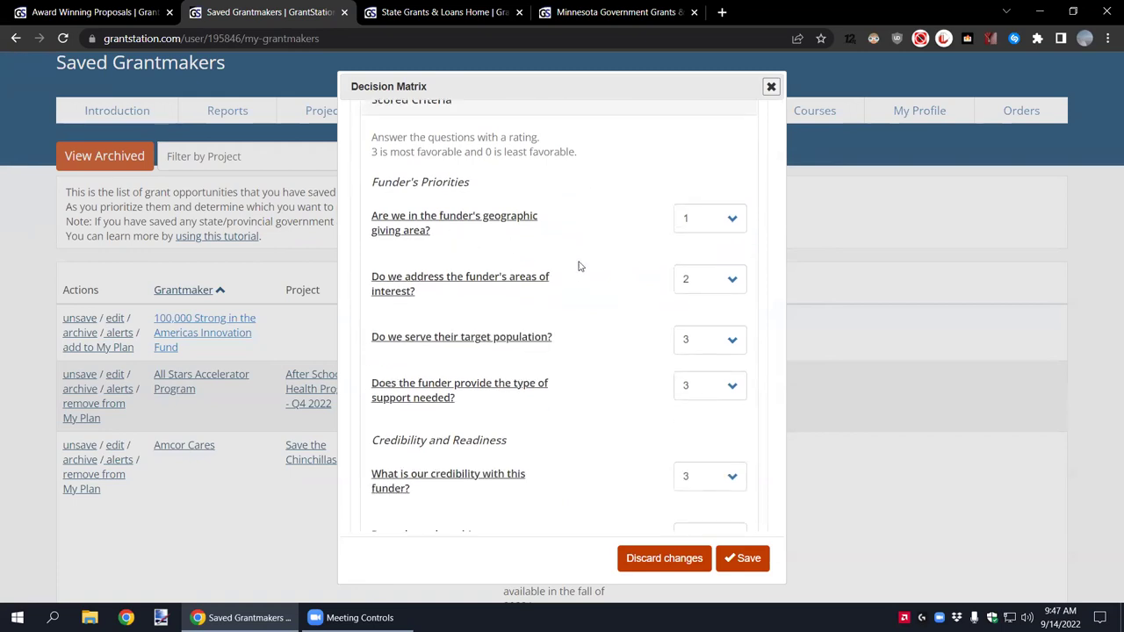
scroll(592, 255, "up", 1)
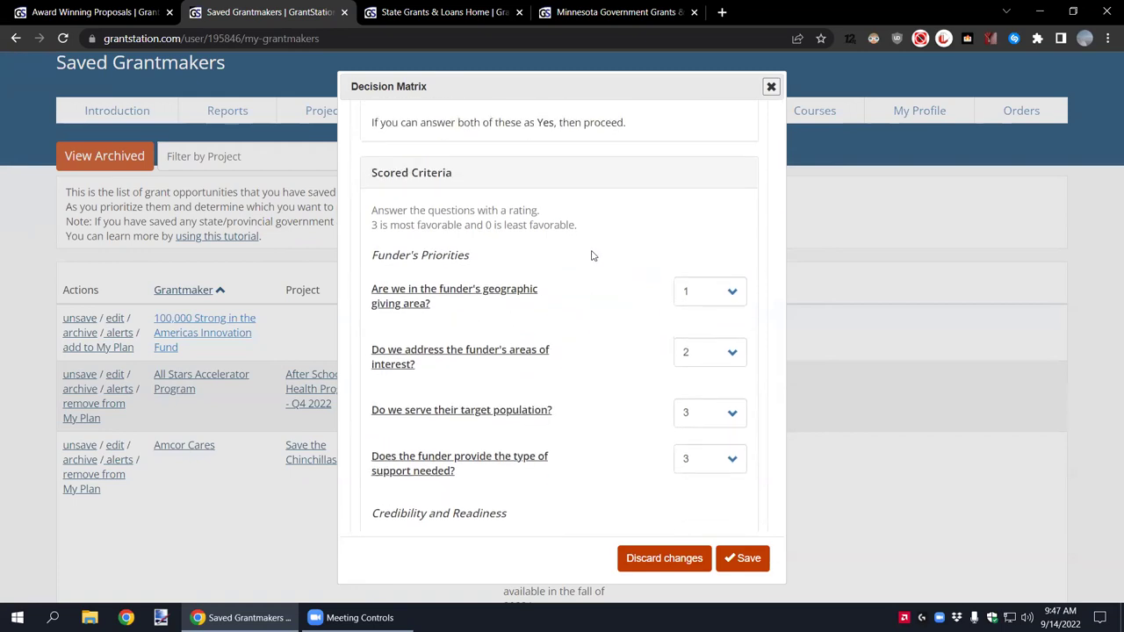
scroll(592, 256, "down", 1)
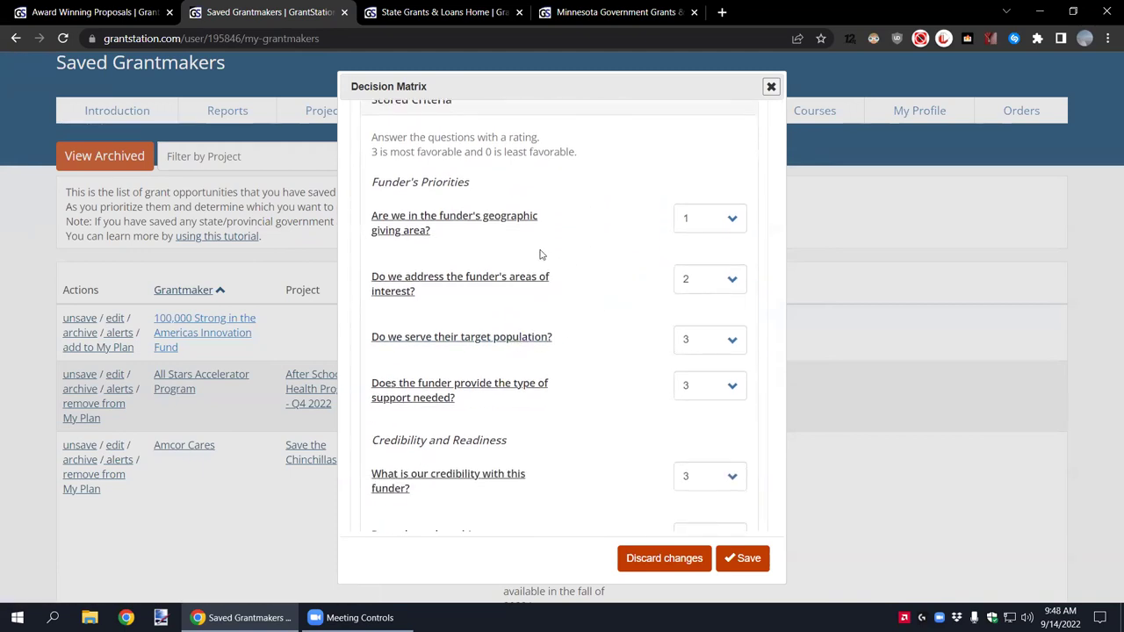
scroll(477, 237, "down", 3)
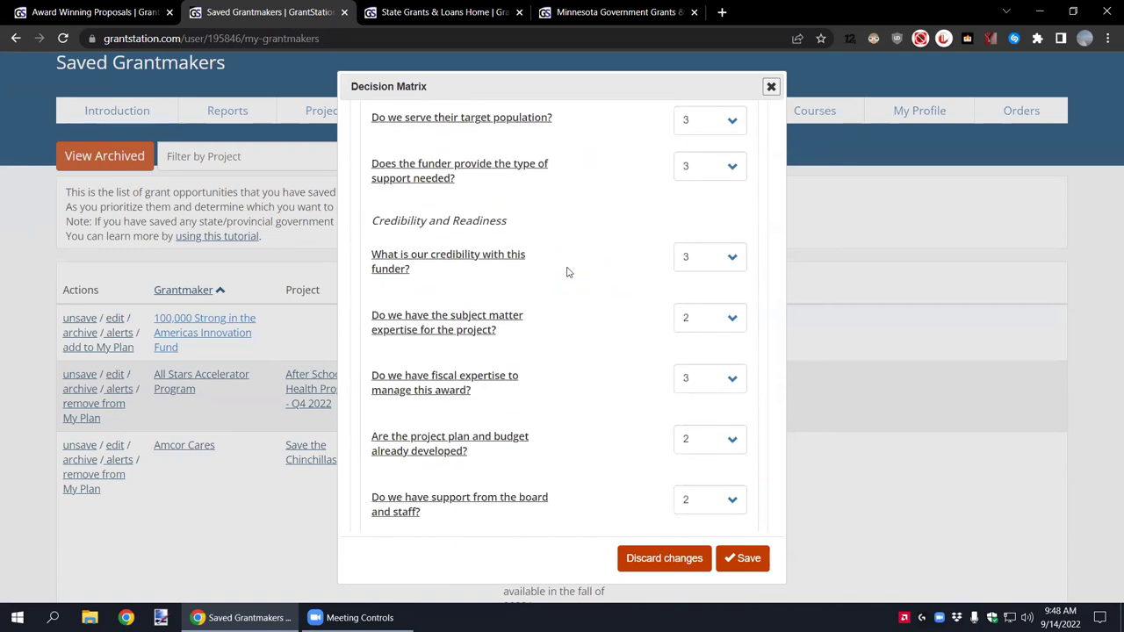
scroll(566, 272, "down", 2)
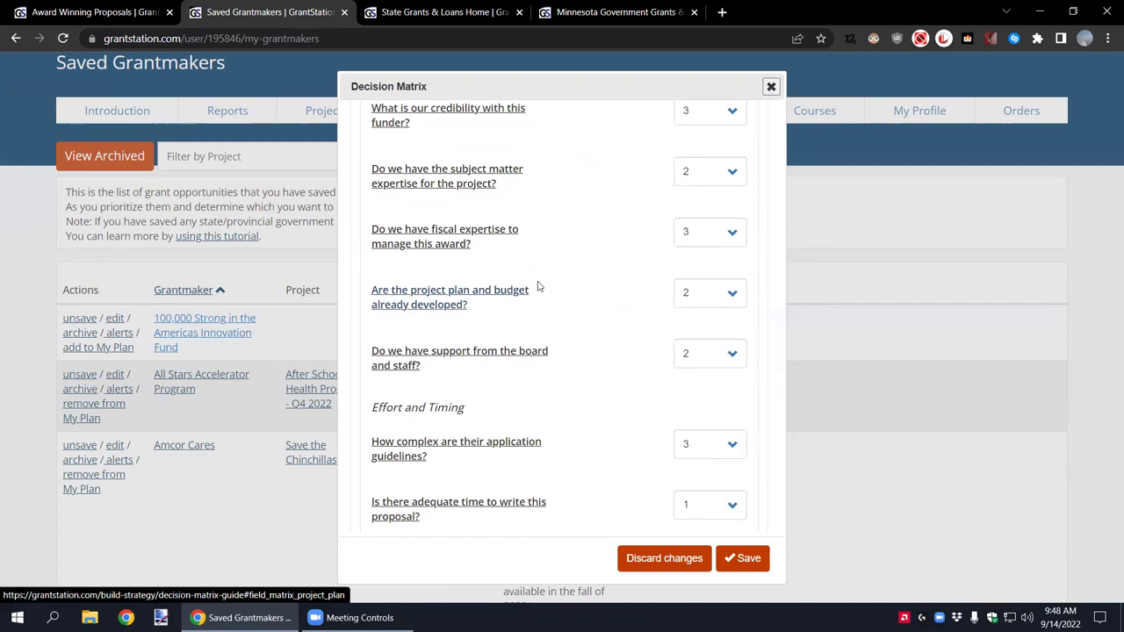
scroll(536, 286, "down", 2)
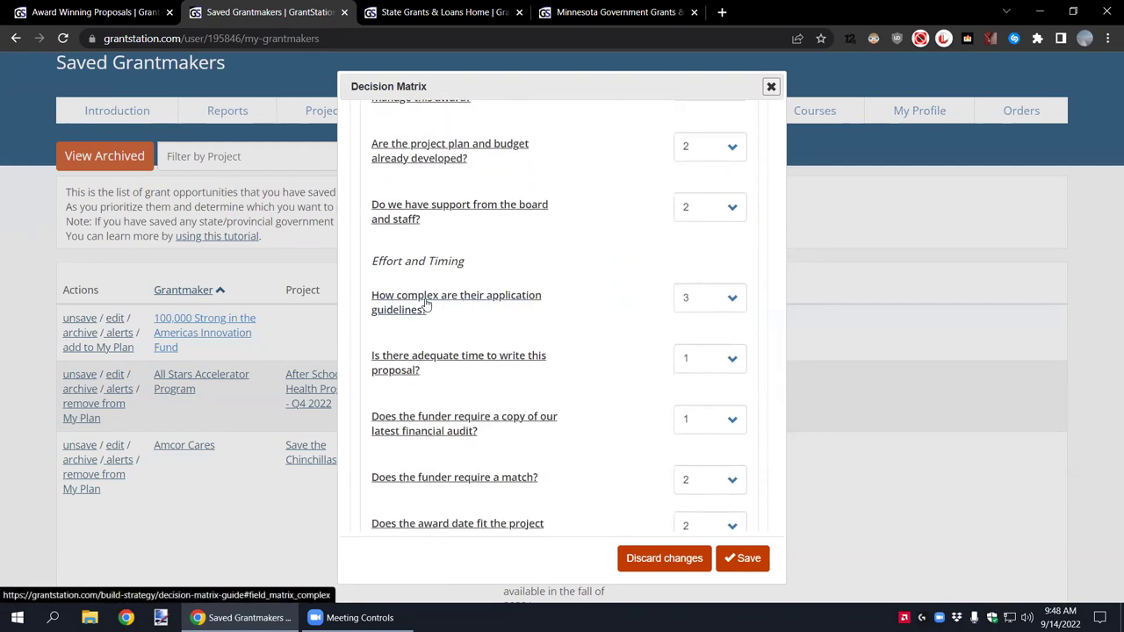
scroll(425, 305, "down", 2)
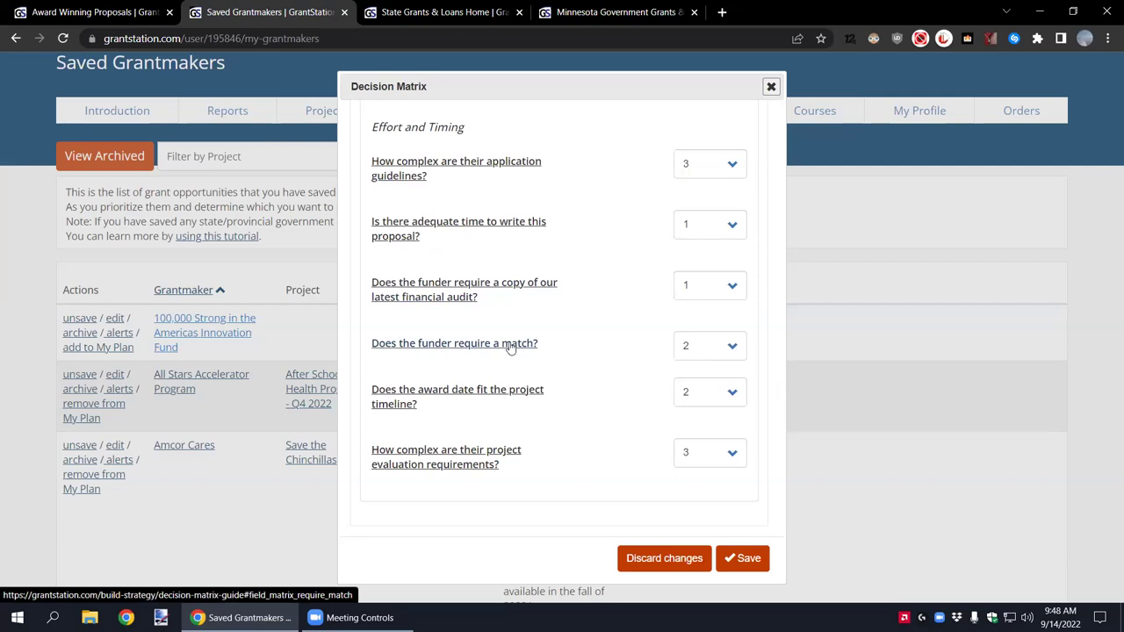
scroll(510, 351, "down", 1)
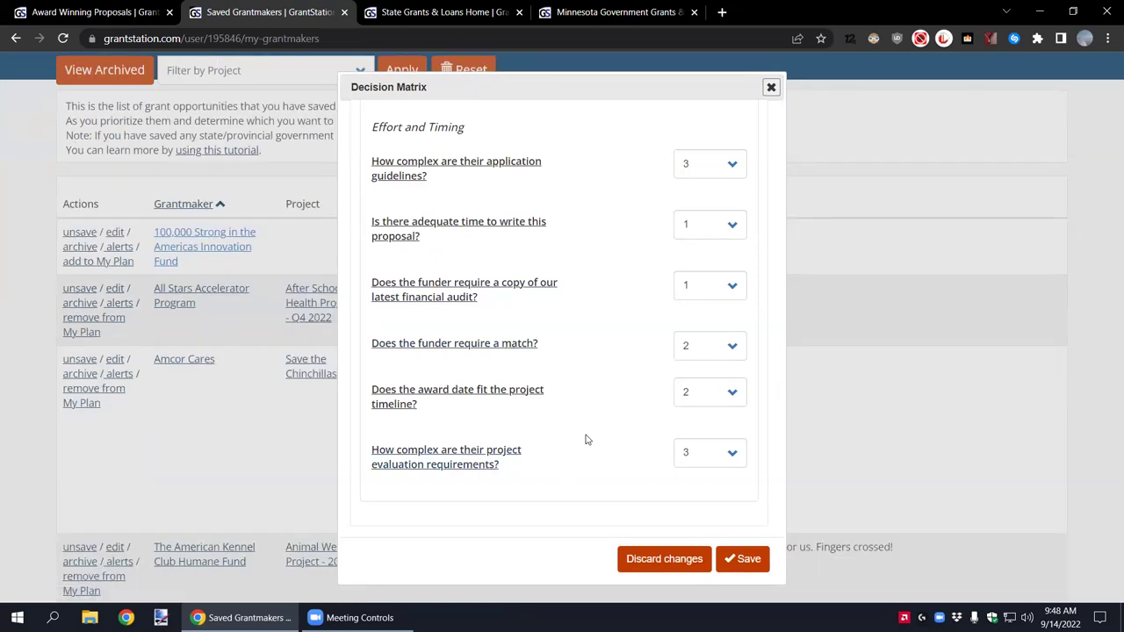
Step: Review the matrix's score ranges and mandatory questions again, and close it without saving
scroll(586, 438, "up", 2)
scroll(587, 439, "up", 3)
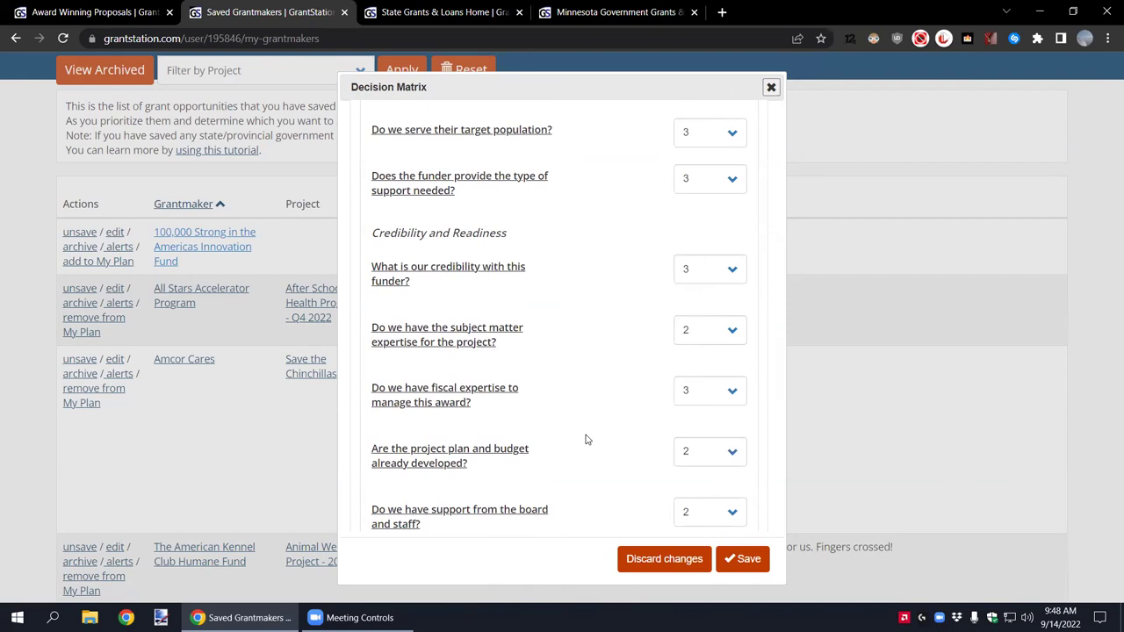
scroll(637, 375, "up", 10)
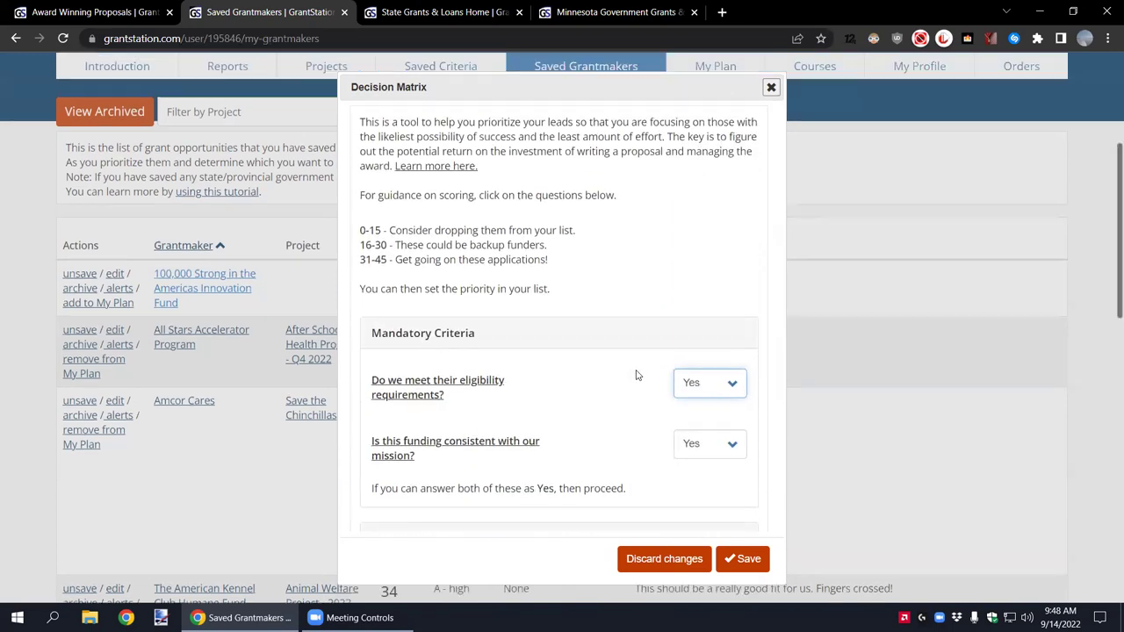
scroll(638, 375, "up", 1)
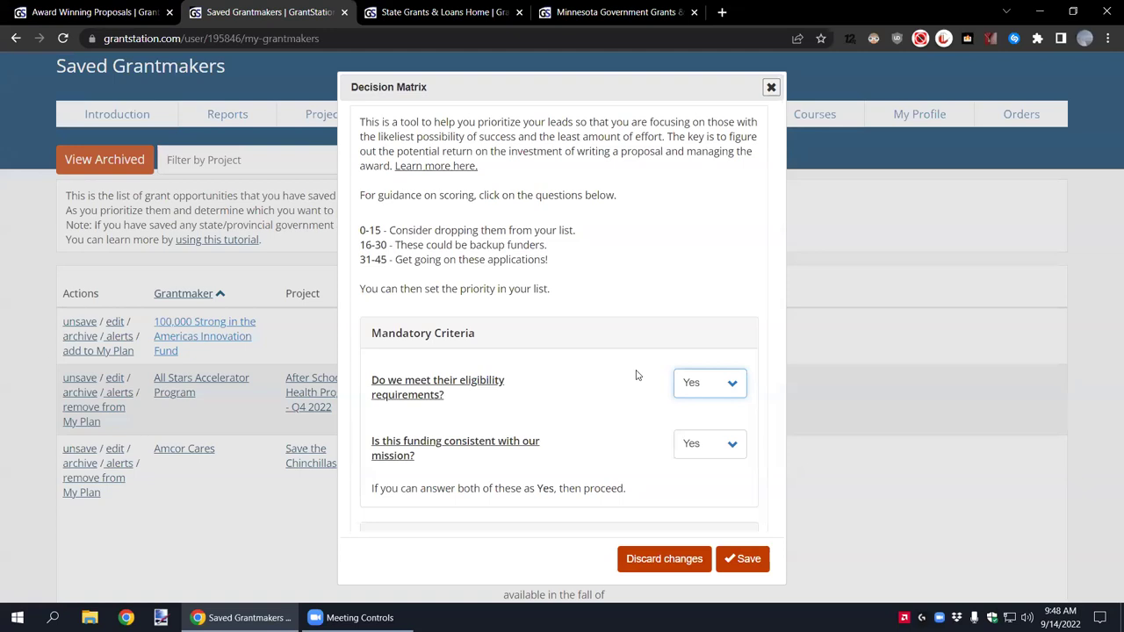
scroll(638, 375, "down", 3)
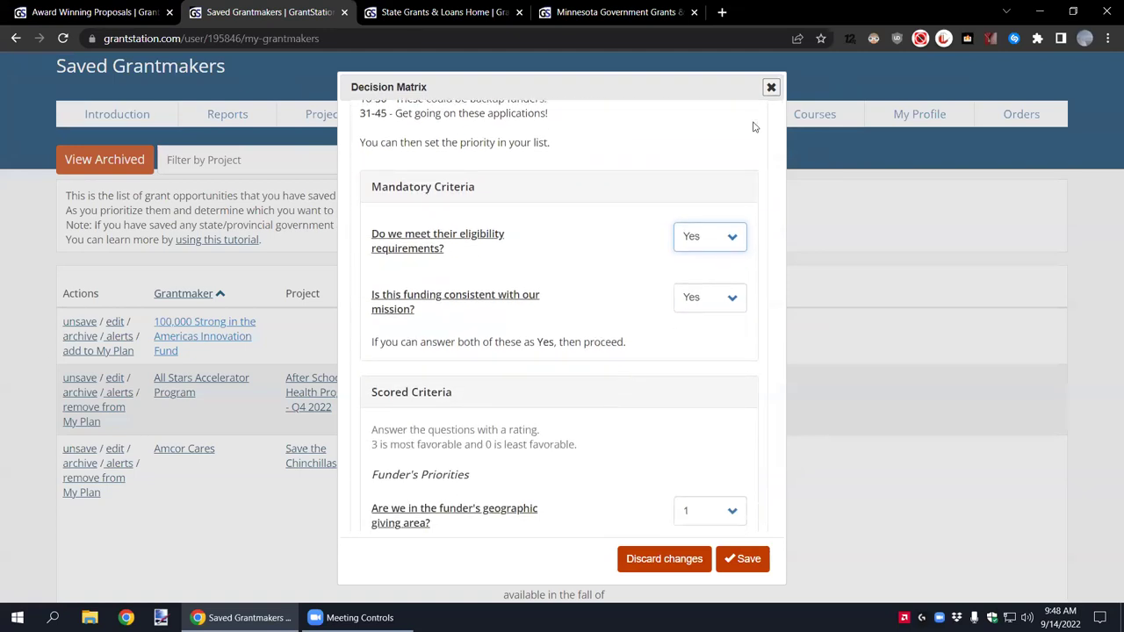
left_click(771, 87)
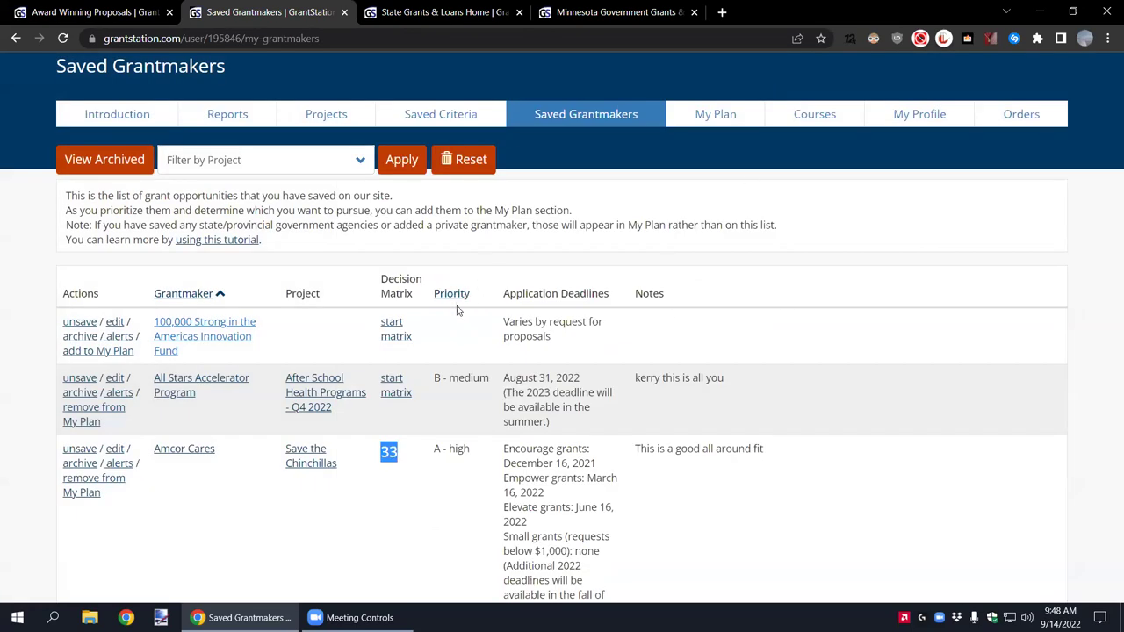
Step: Compare the decision matrix scores and priorities across the whole list of saved grantmakers
scroll(471, 330, "down", 1)
scroll(471, 330, "down", 2)
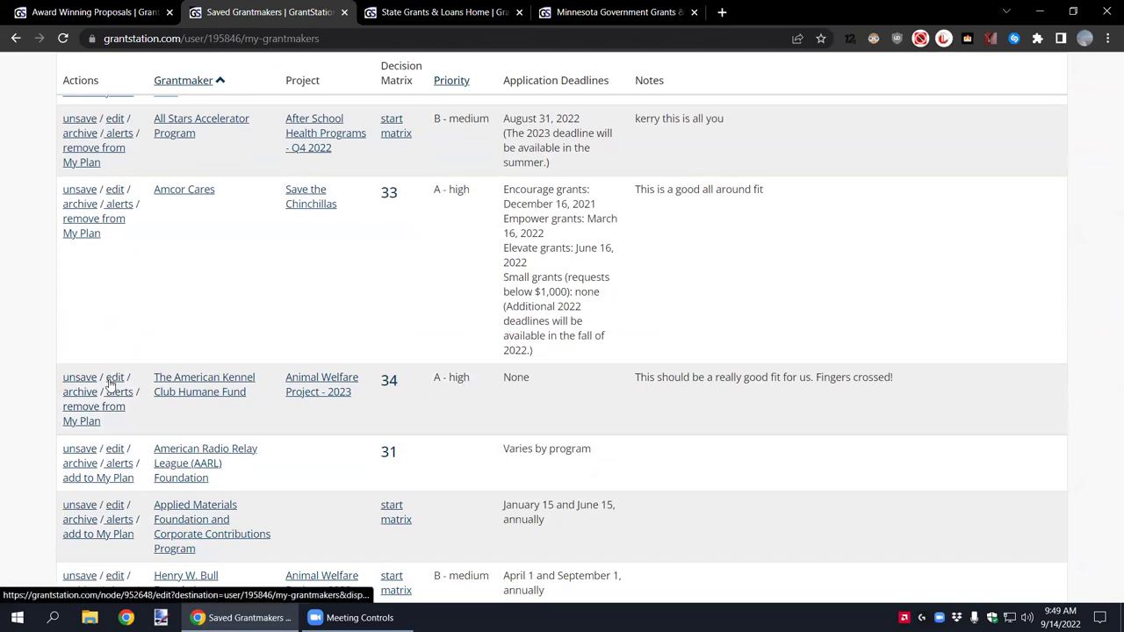
scroll(427, 310, "down", 3)
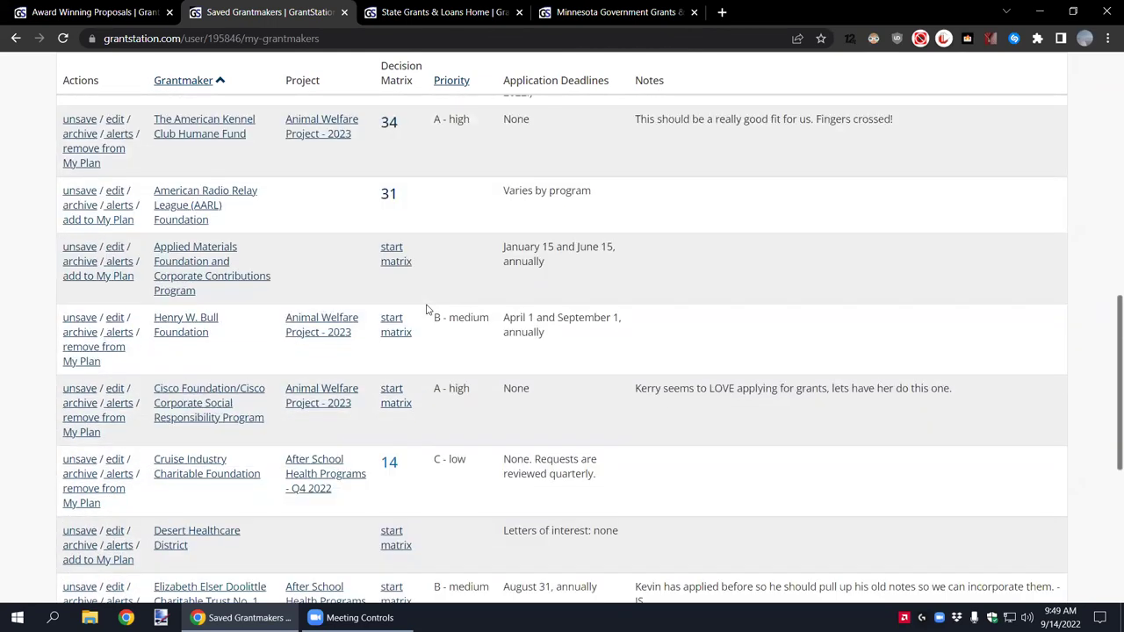
scroll(428, 309, "down", 1)
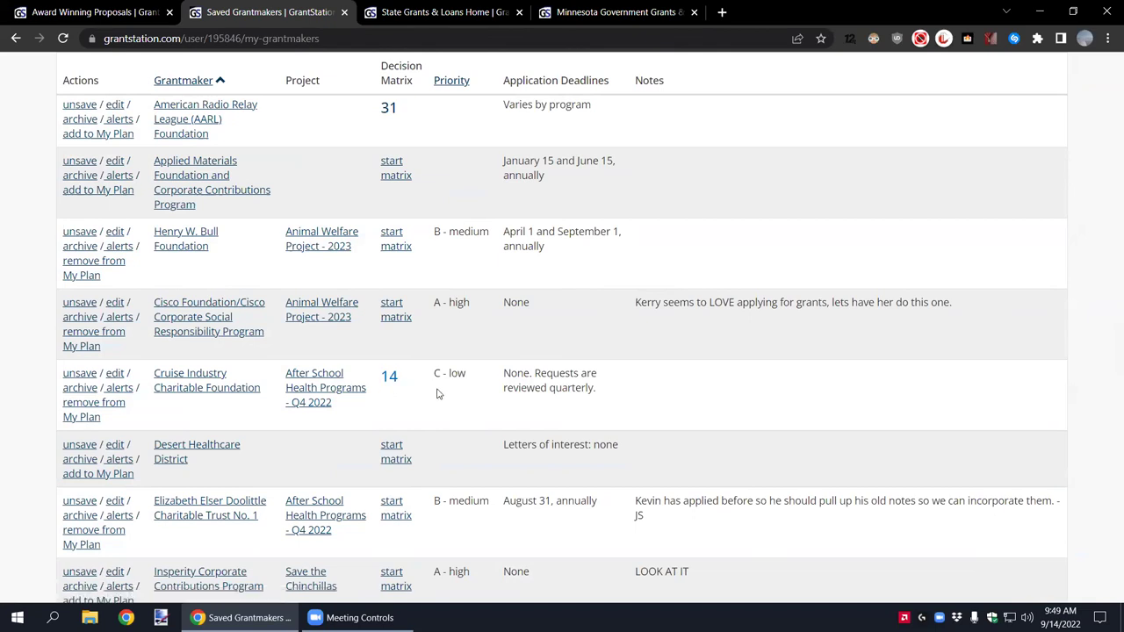
scroll(437, 394, "down", 2)
scroll(437, 394, "up", 3)
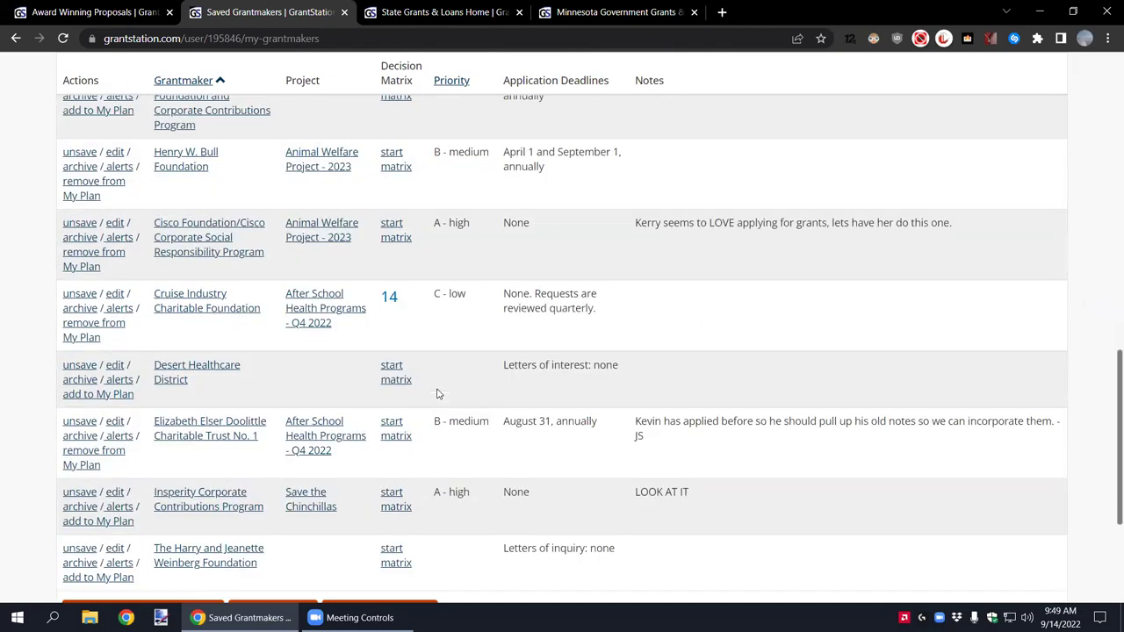
scroll(437, 395, "up", 3)
scroll(437, 394, "up", 1)
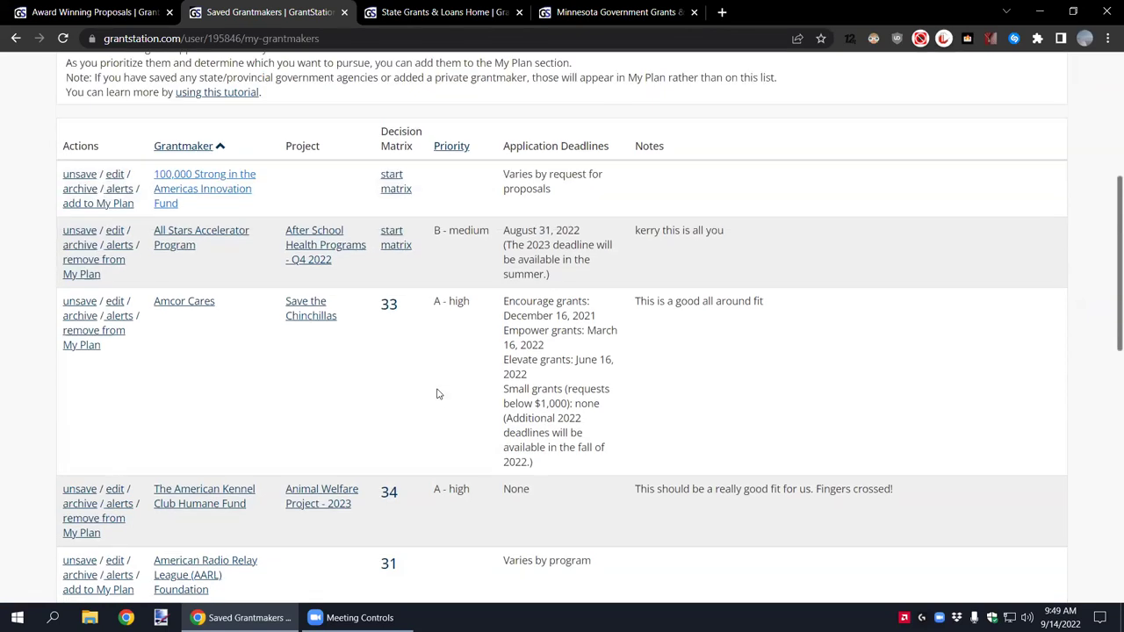
scroll(437, 394, "down", 10)
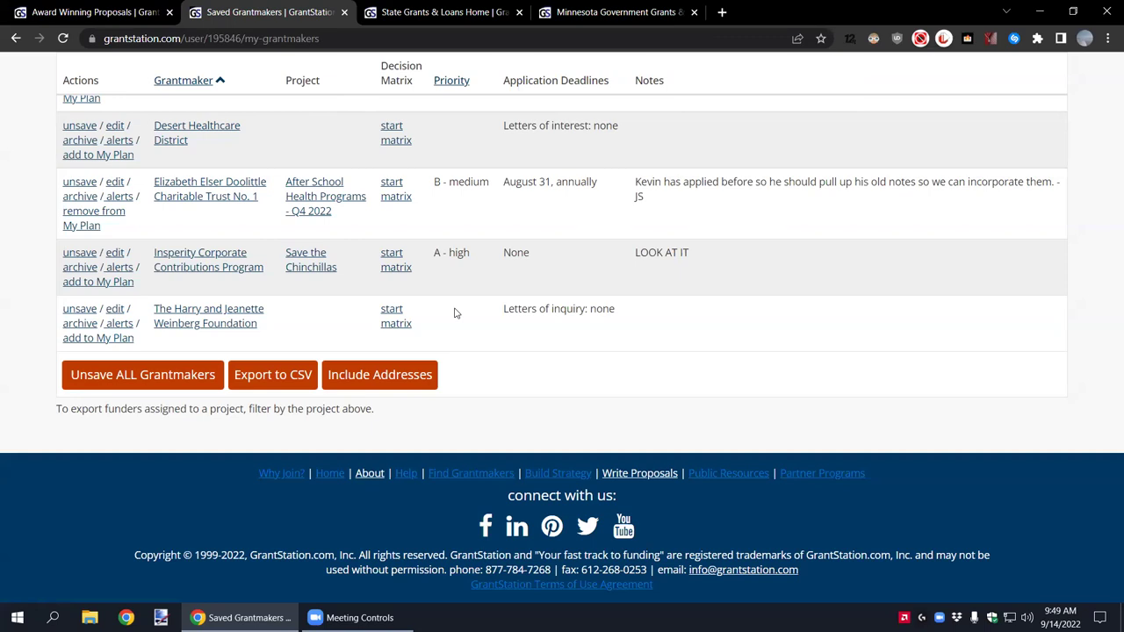
scroll(455, 313, "up", 12)
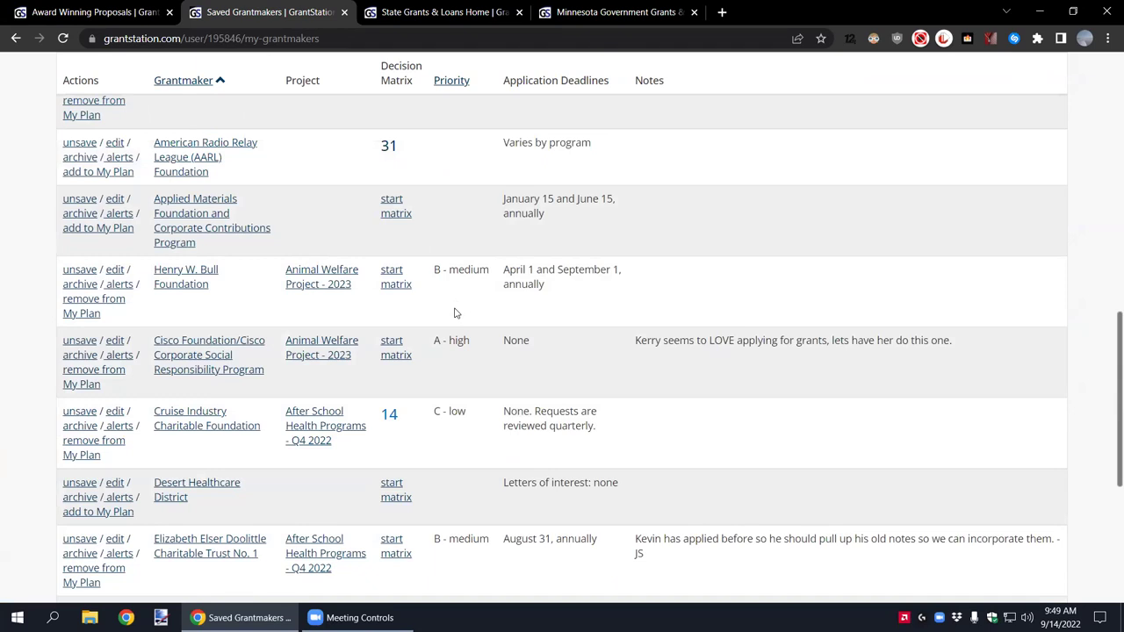
scroll(455, 313, "up", 1)
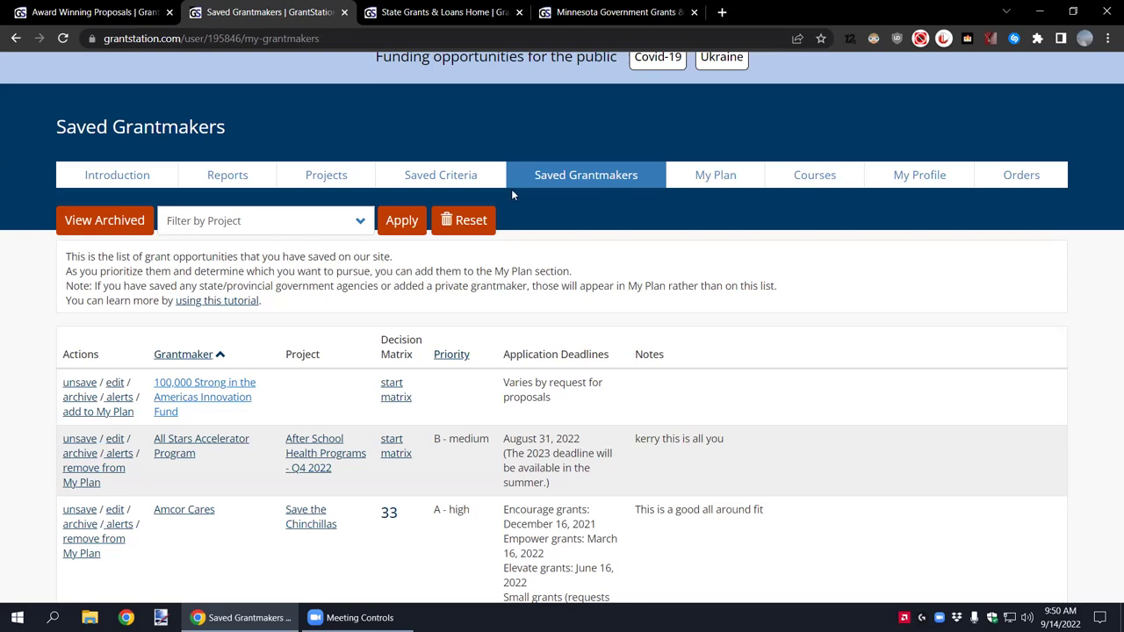
Step: Open My Plan and look through the planned grant opportunities with their statuses, requested amounts, dates and notes
left_click(708, 185)
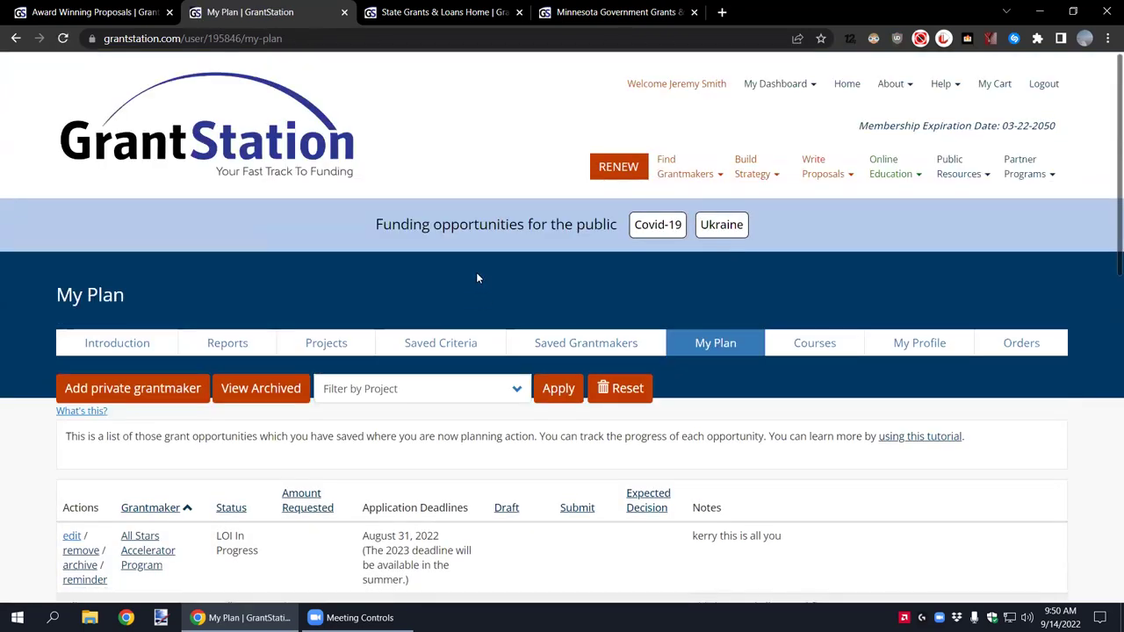
scroll(476, 272, "down", 2)
scroll(457, 246, "down", 1)
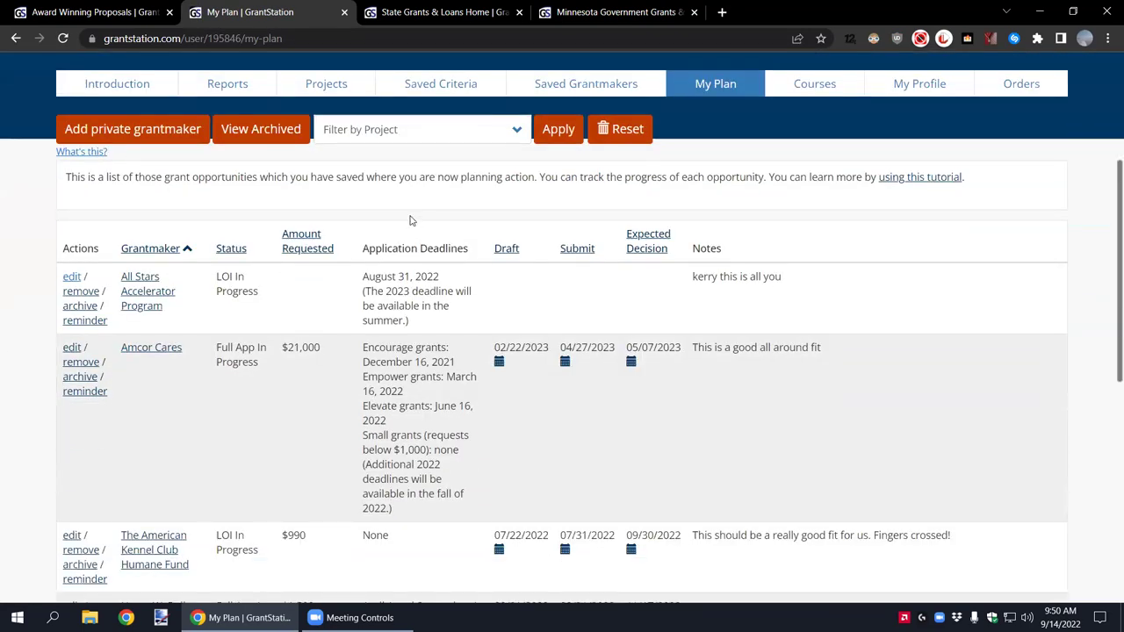
scroll(413, 221, "down", 1)
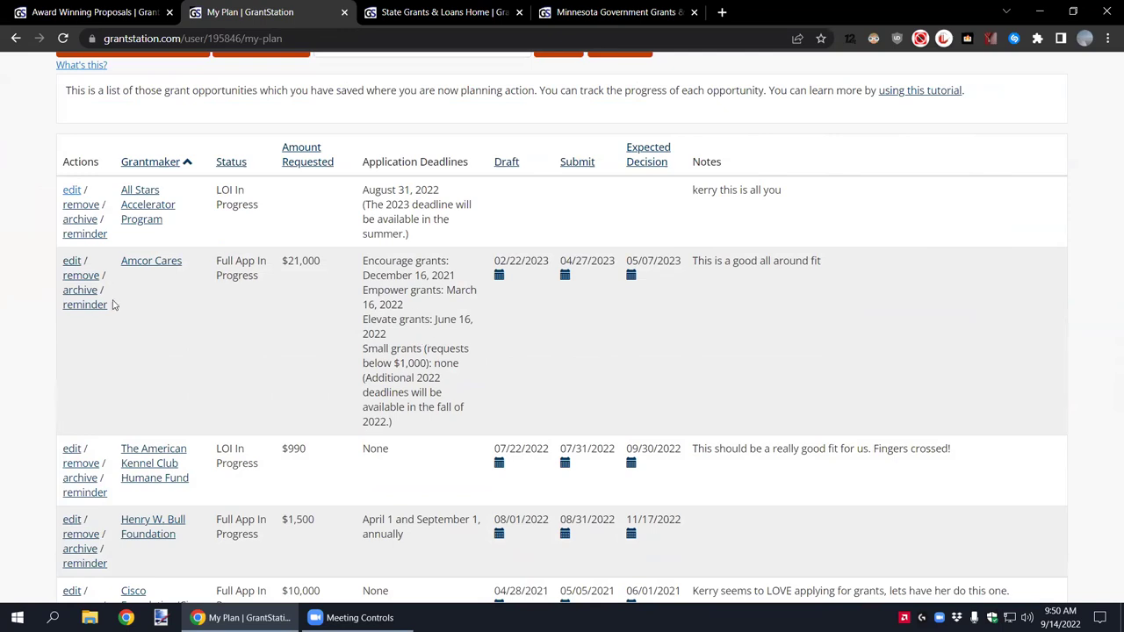
Step: Open the Amcor Cares entry for editing and examine its project, priority and status options, keeping the status Full App In Progress
left_click(72, 264)
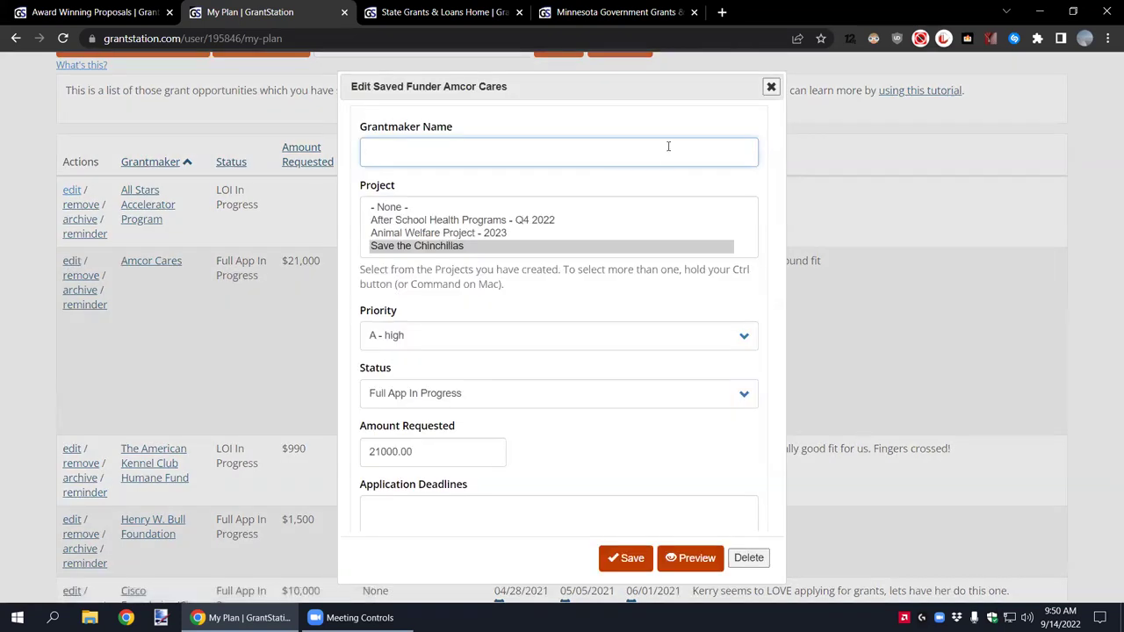
scroll(539, 140, "down", 1)
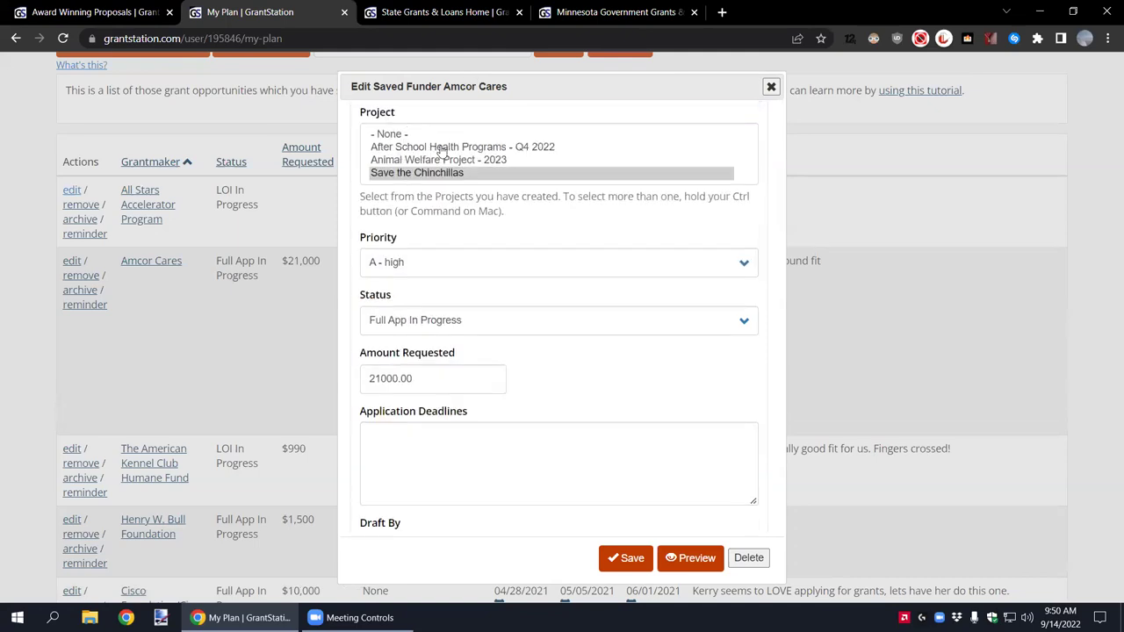
scroll(439, 153, "up", 1)
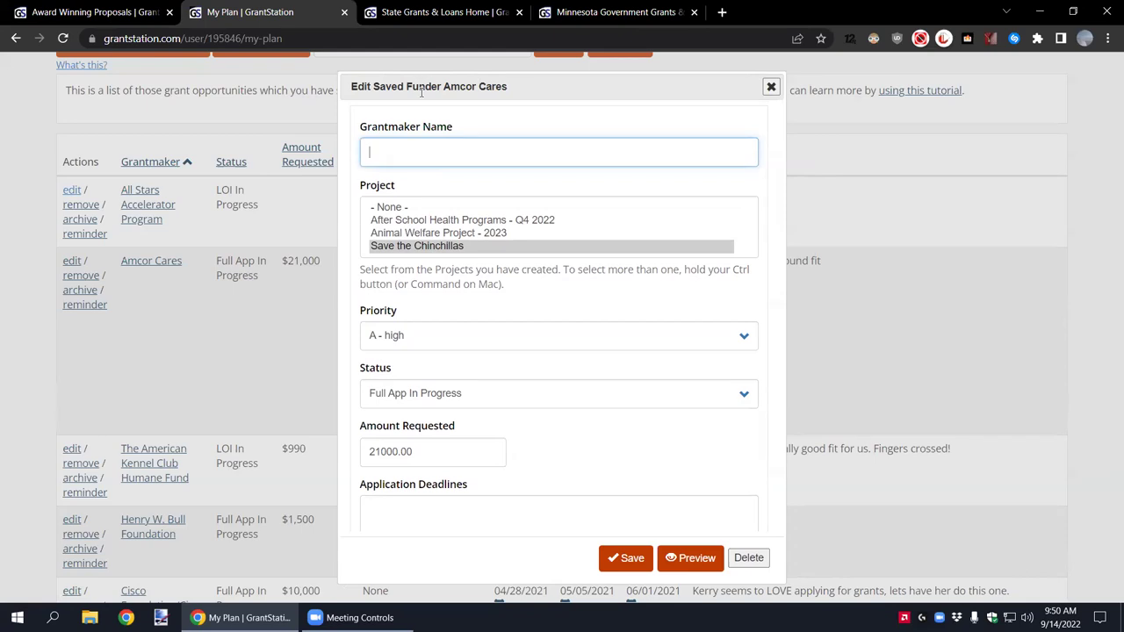
scroll(401, 206, "down", 1)
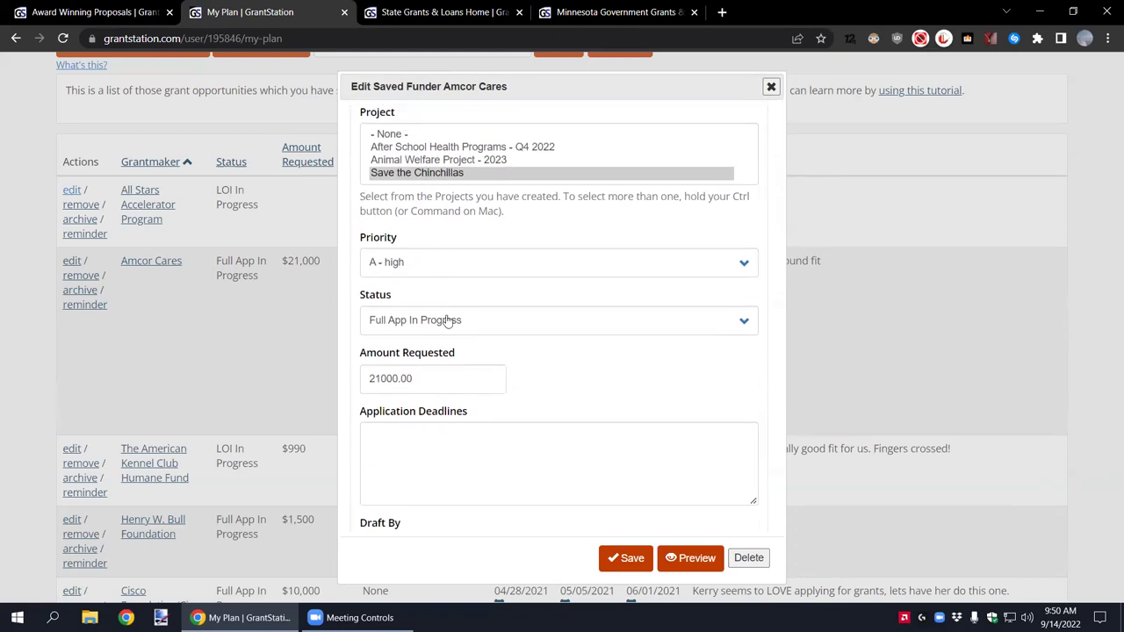
left_click(472, 326)
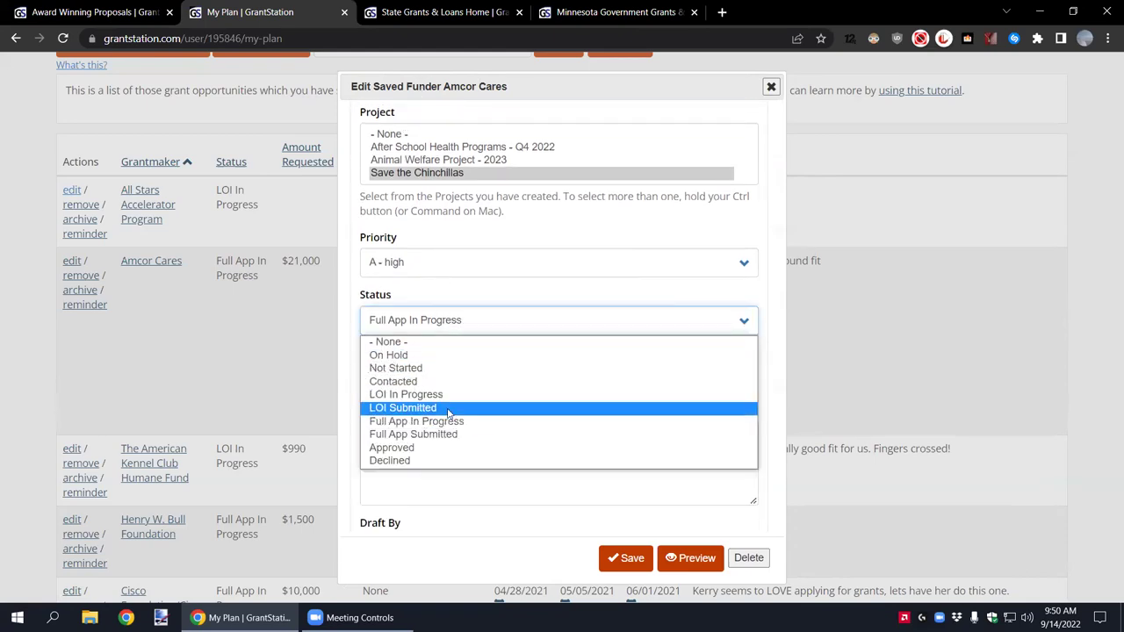
left_click(447, 422)
left_click(501, 332)
left_click(502, 332)
Step: Review the Amcor Cares entry's requested amount, application deadlines, planning dates and notes, and close it without saving
scroll(542, 361, "down", 1)
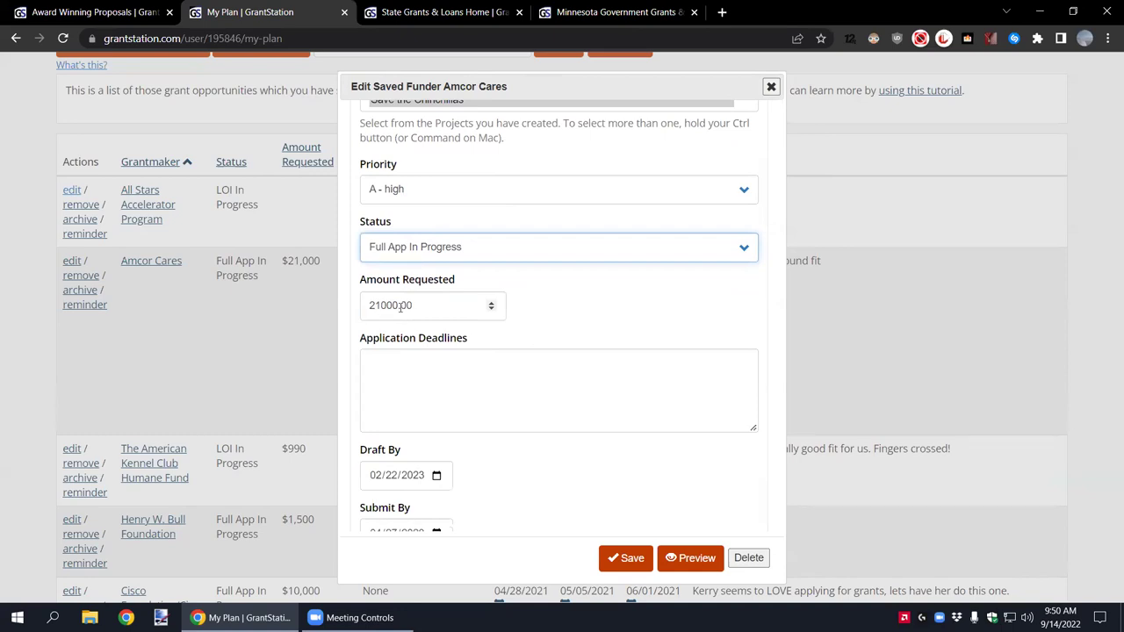
scroll(565, 305, "down", 1)
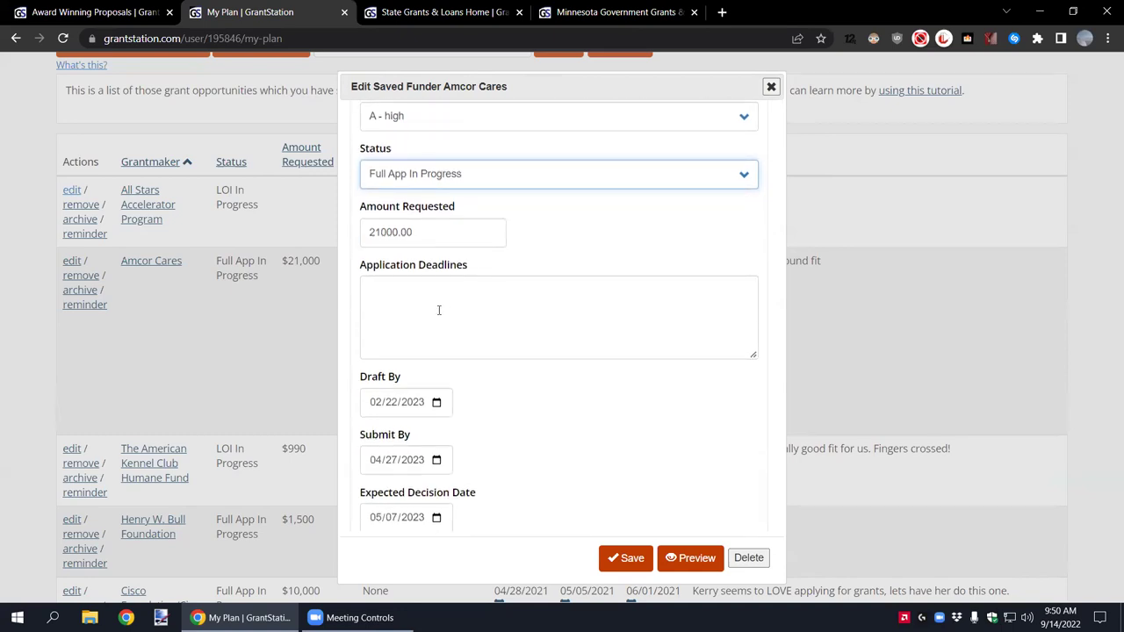
scroll(534, 285, "down", 2)
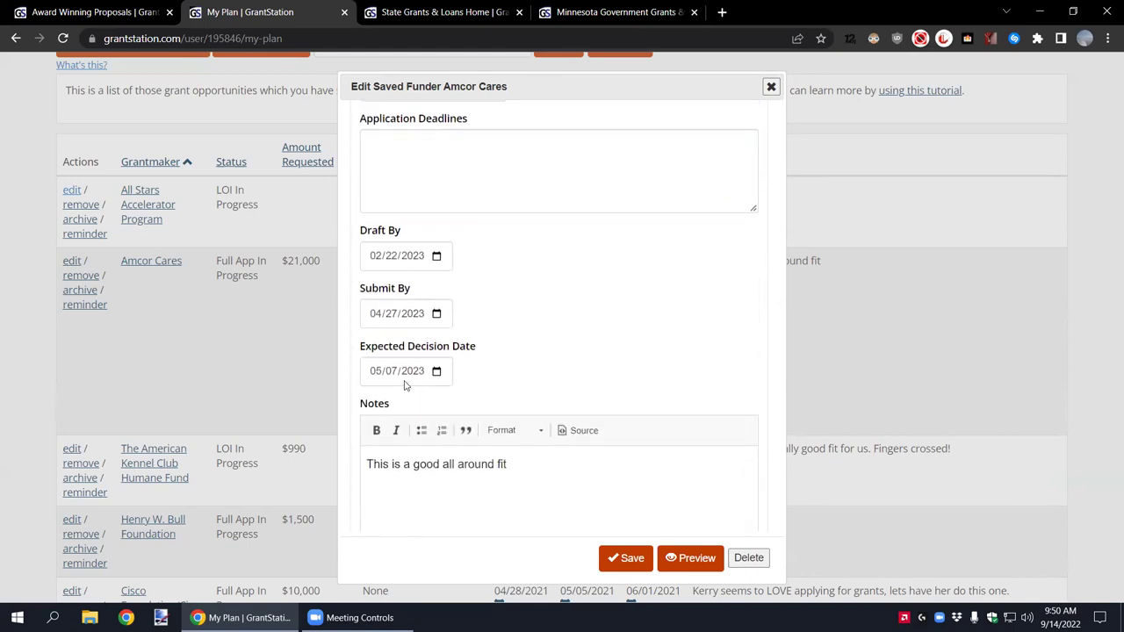
scroll(562, 344, "down", 4)
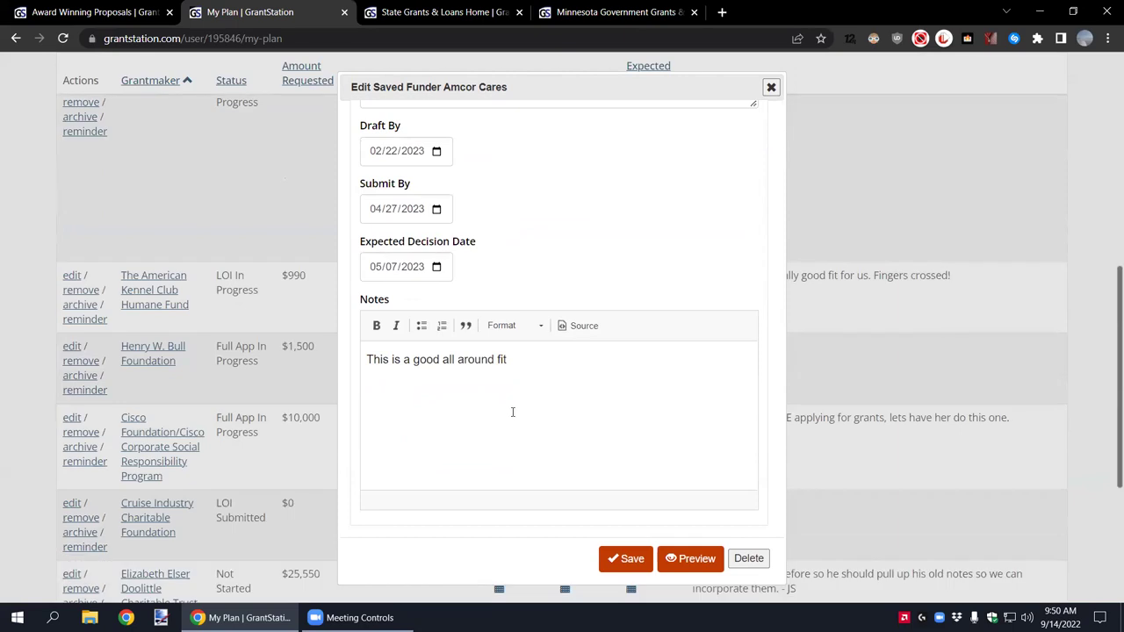
scroll(521, 409, "up", 10)
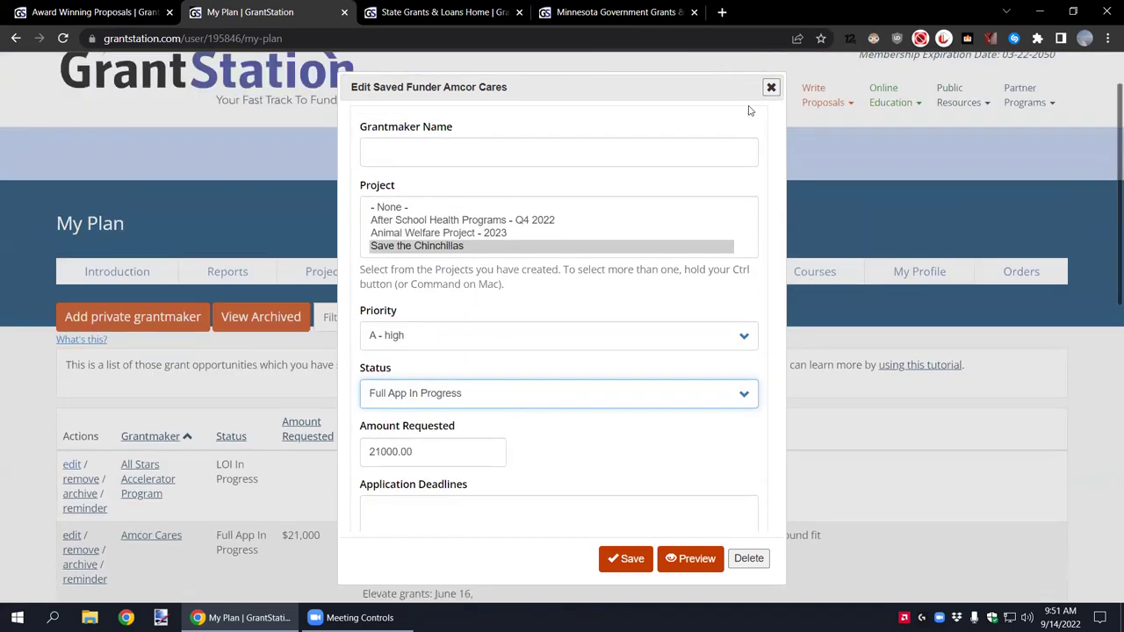
left_click(770, 89)
Step: Open the form for adding a private grantmaker to the plan, look through its fields, and close it without saving
scroll(299, 324, "down", 3)
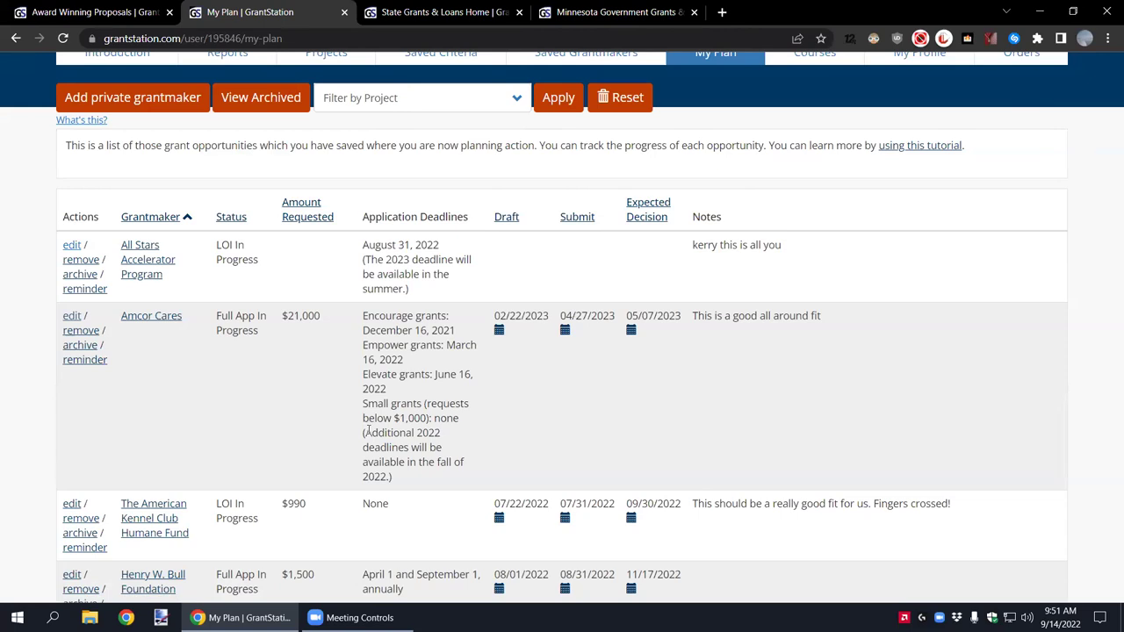
scroll(367, 432, "down", 1)
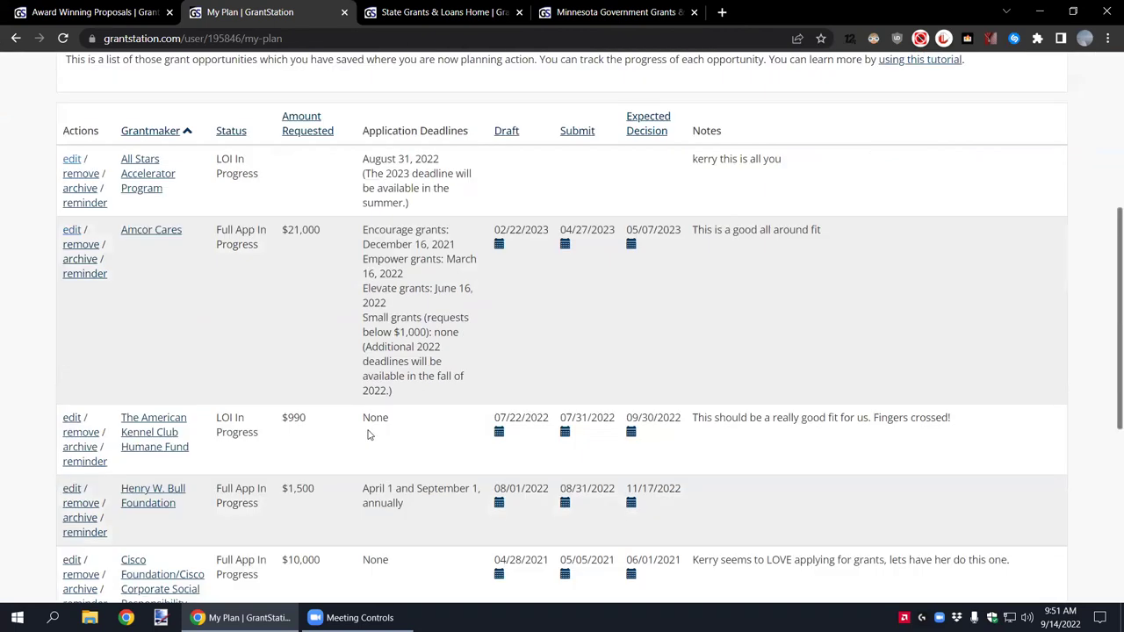
scroll(368, 434, "up", 4)
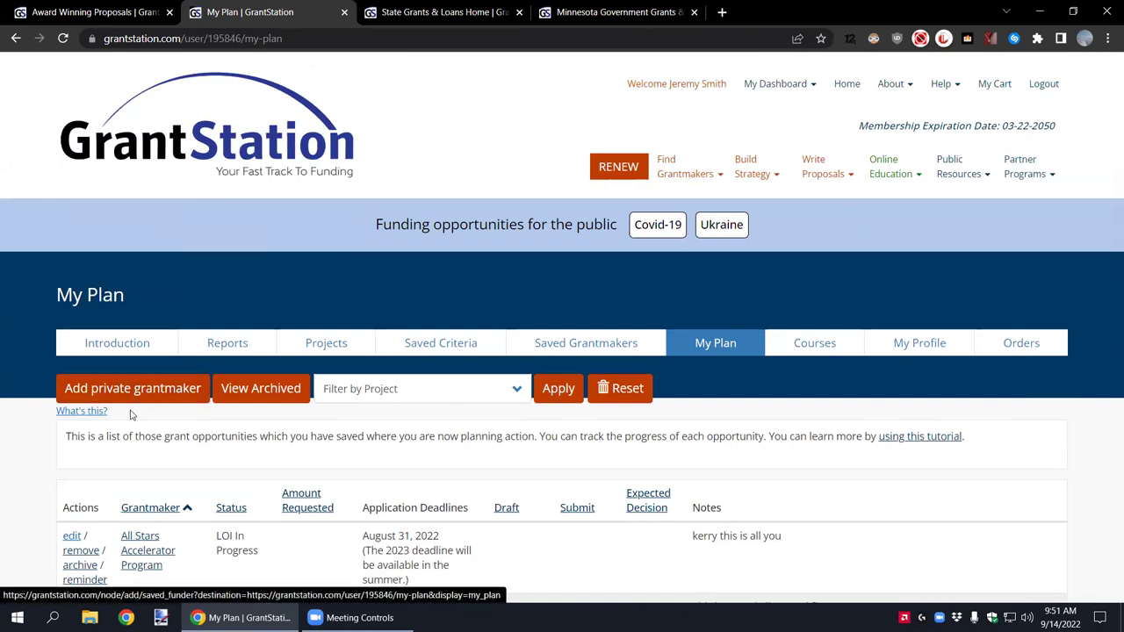
left_click(147, 388)
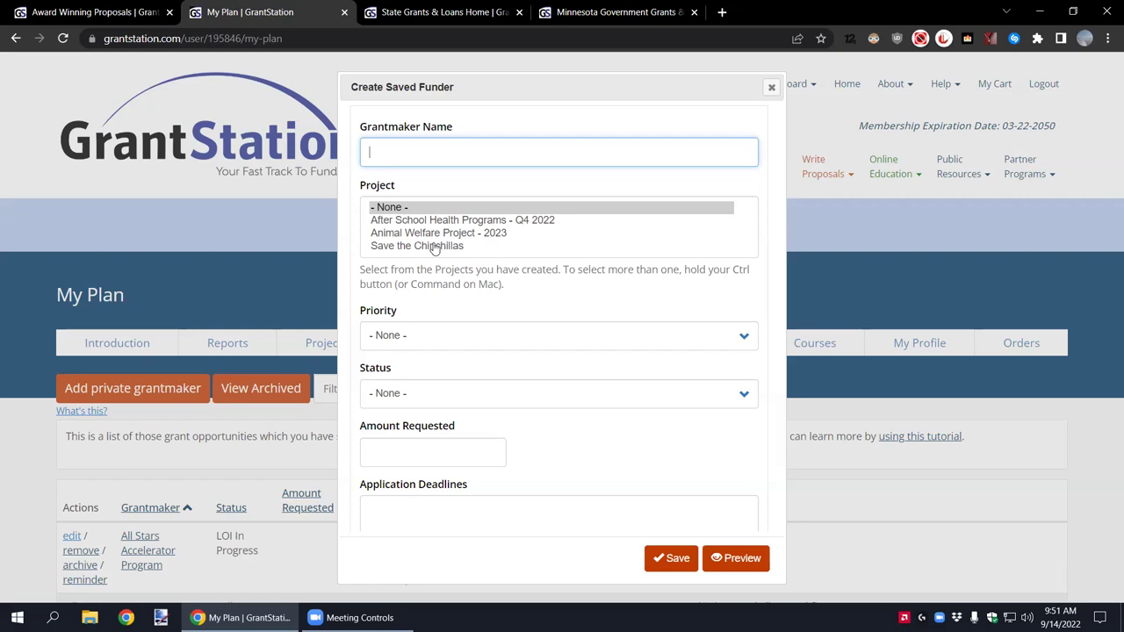
scroll(496, 228, "down", 2)
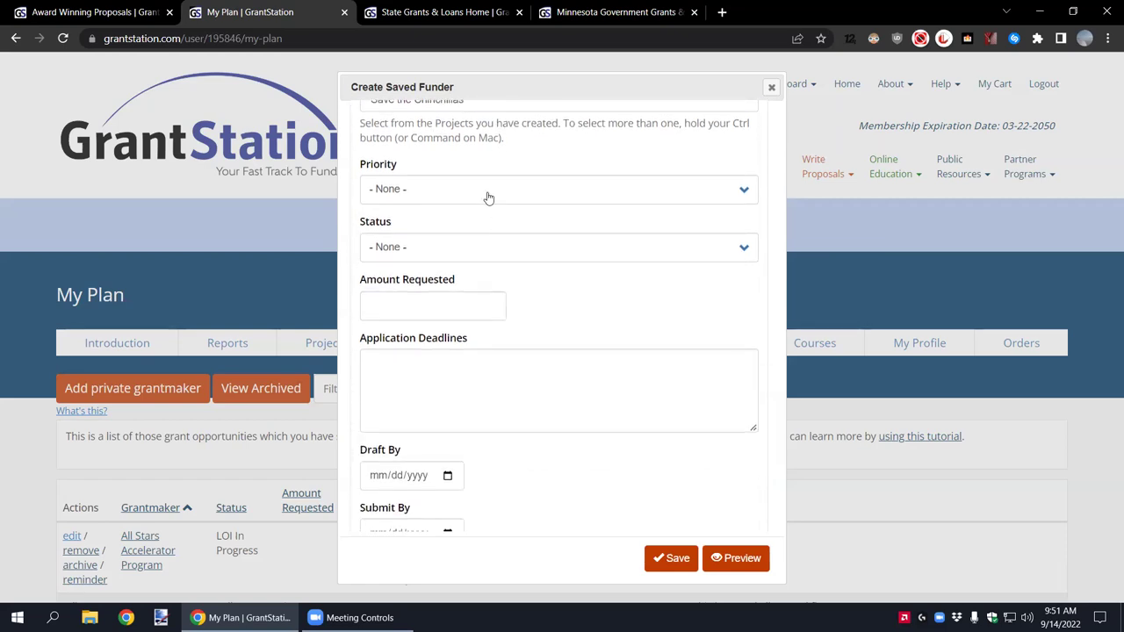
scroll(527, 201, "down", 2)
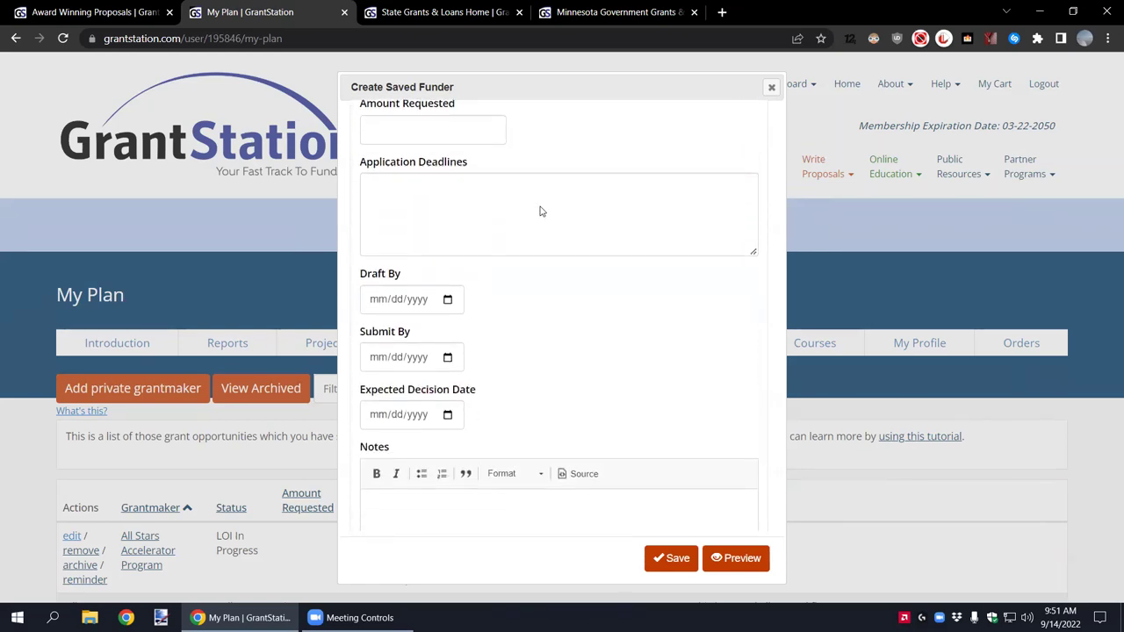
scroll(539, 211, "down", 3)
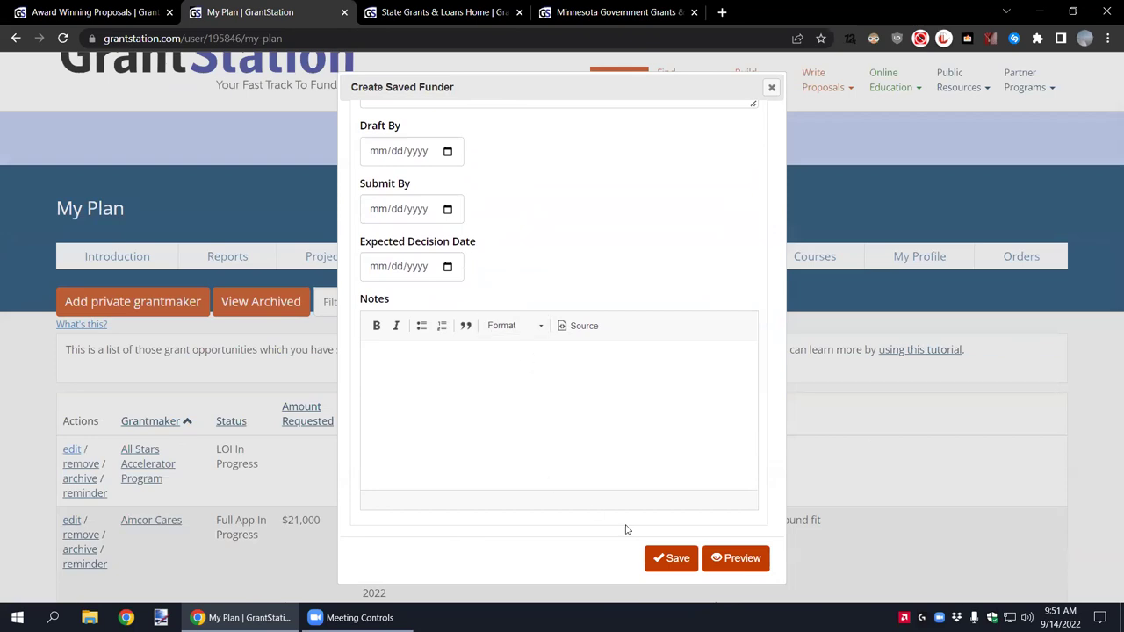
scroll(647, 427, "up", 3)
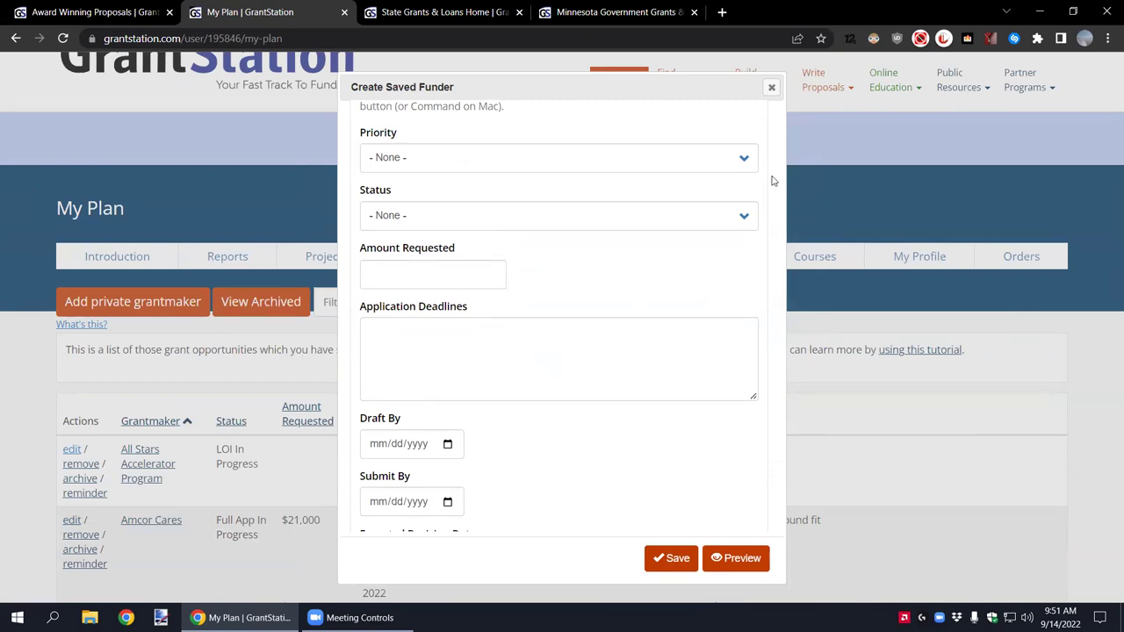
left_click(771, 87)
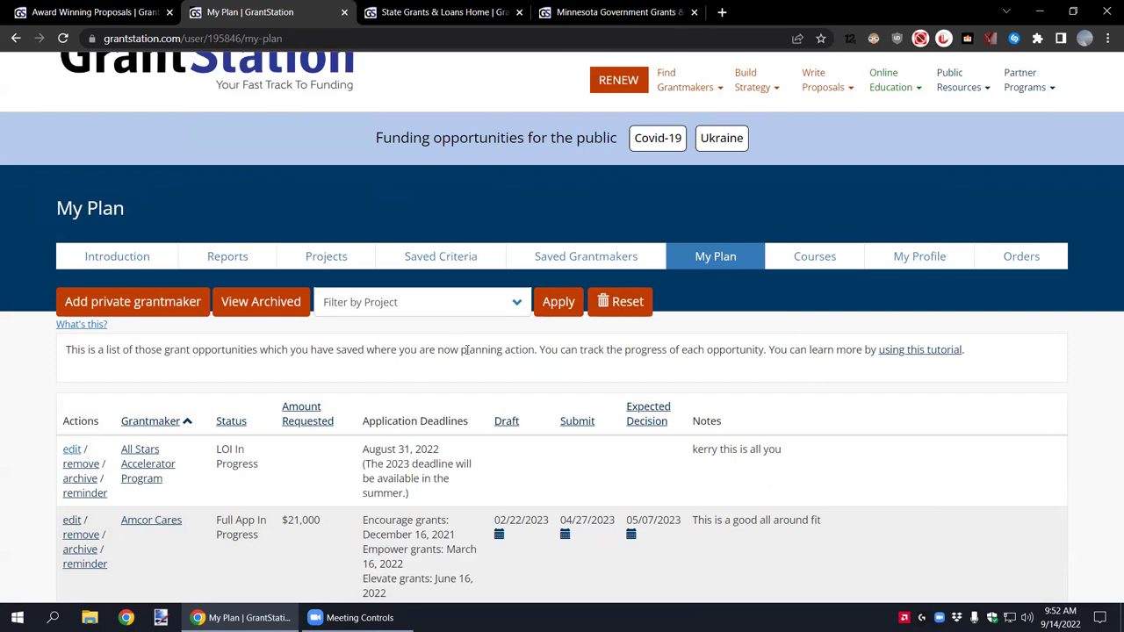
Step: Open the US Charitable grantmaker search
scroll(467, 351, "up", 1)
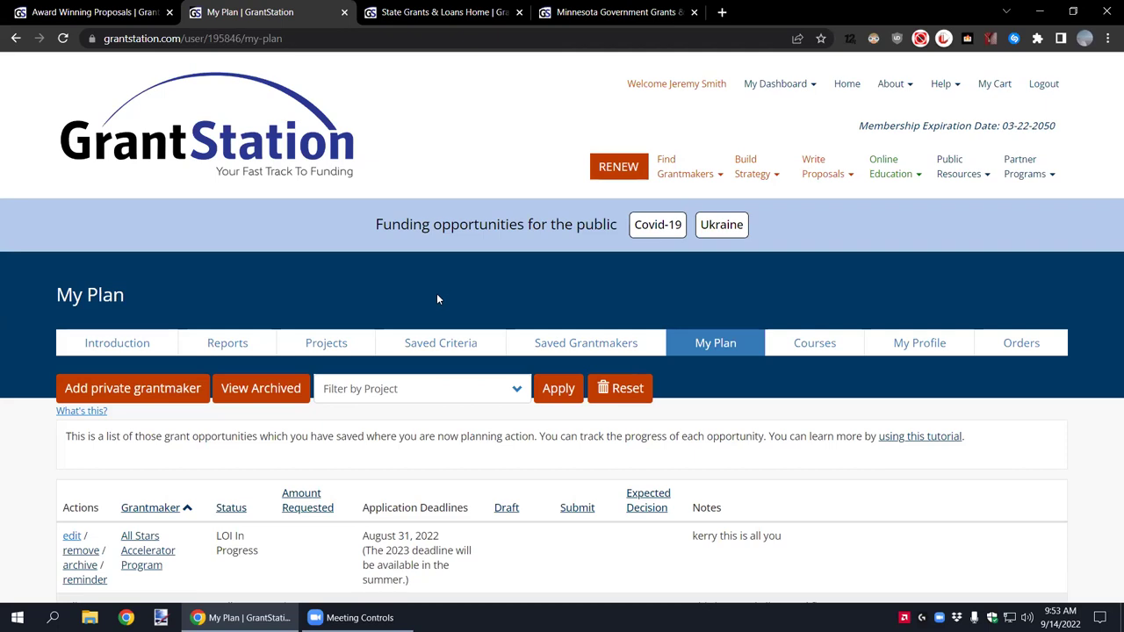
left_click(706, 179)
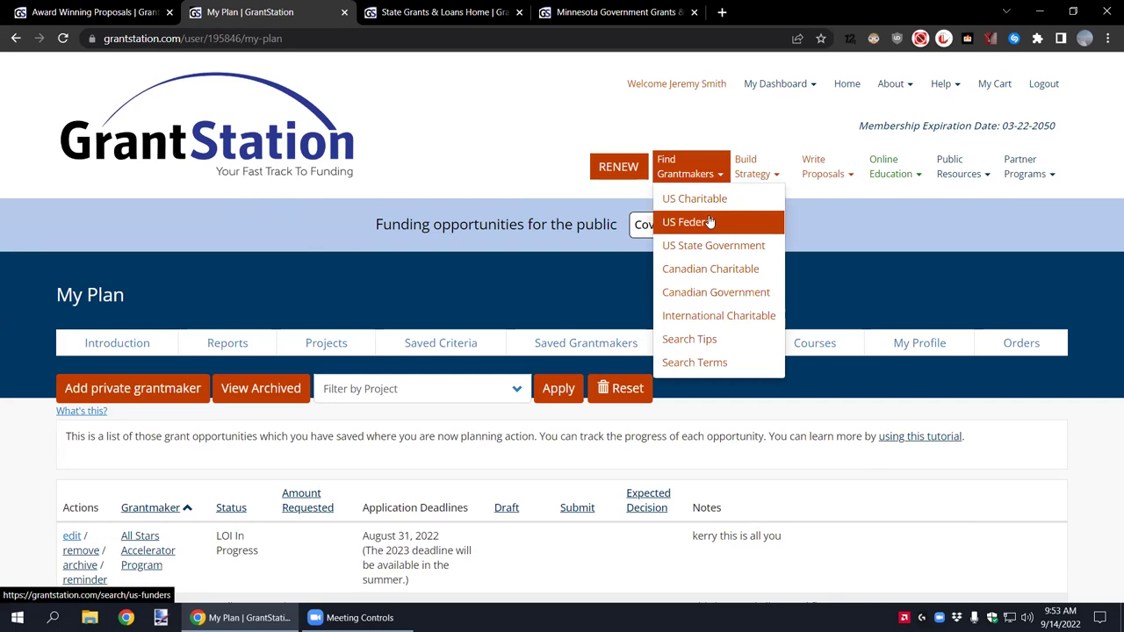
left_click(690, 192)
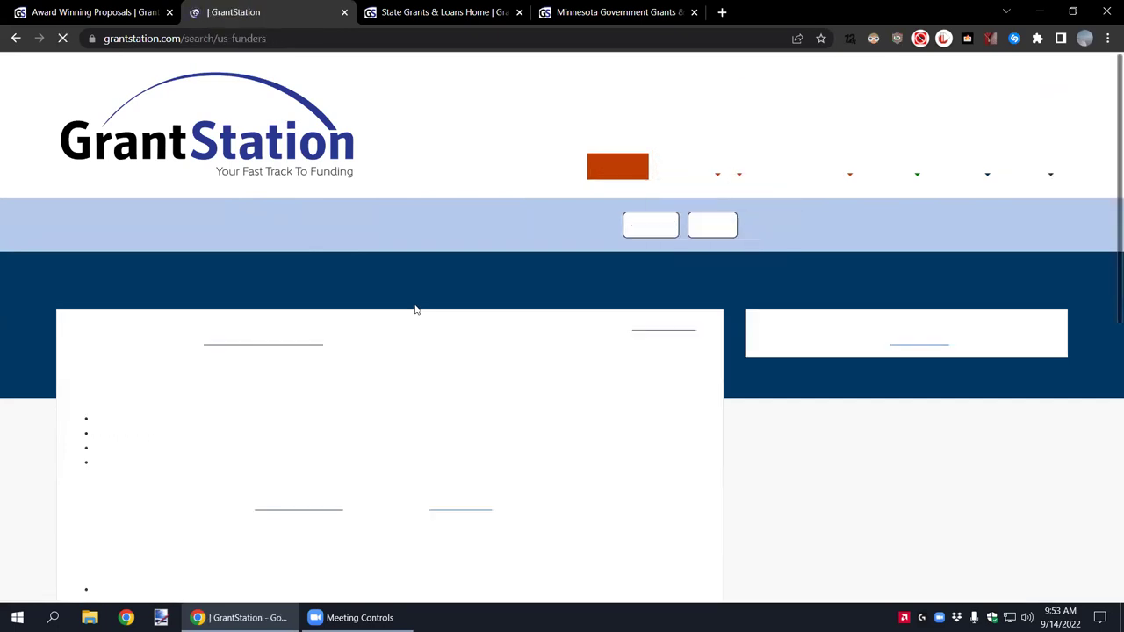